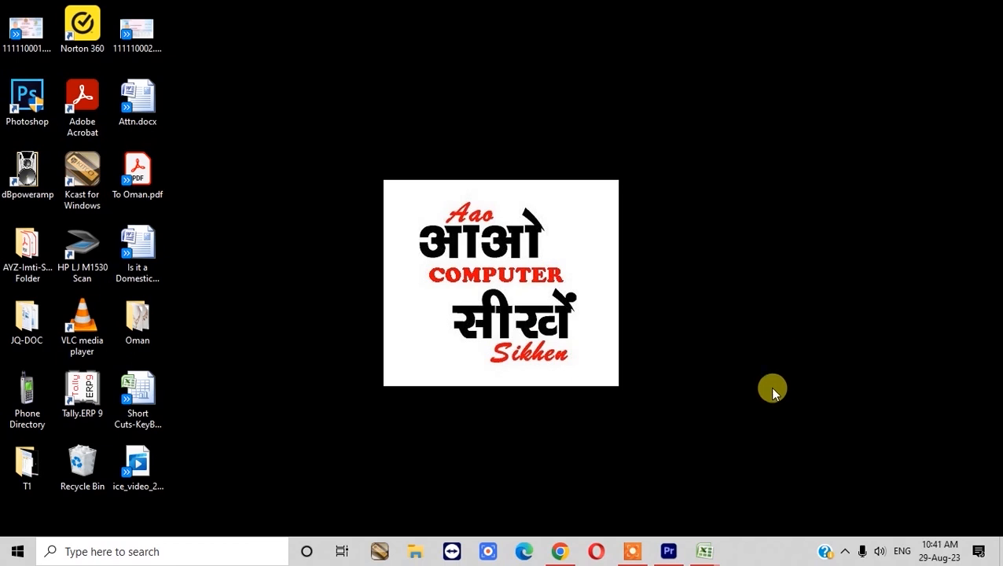
- Switch to the Book2.xlsx workbook and browse its ITEMS jewellery table
{"action": "left_click", "coordinate": [704, 551]}
{"action": "left_click", "coordinate": [704, 487]}
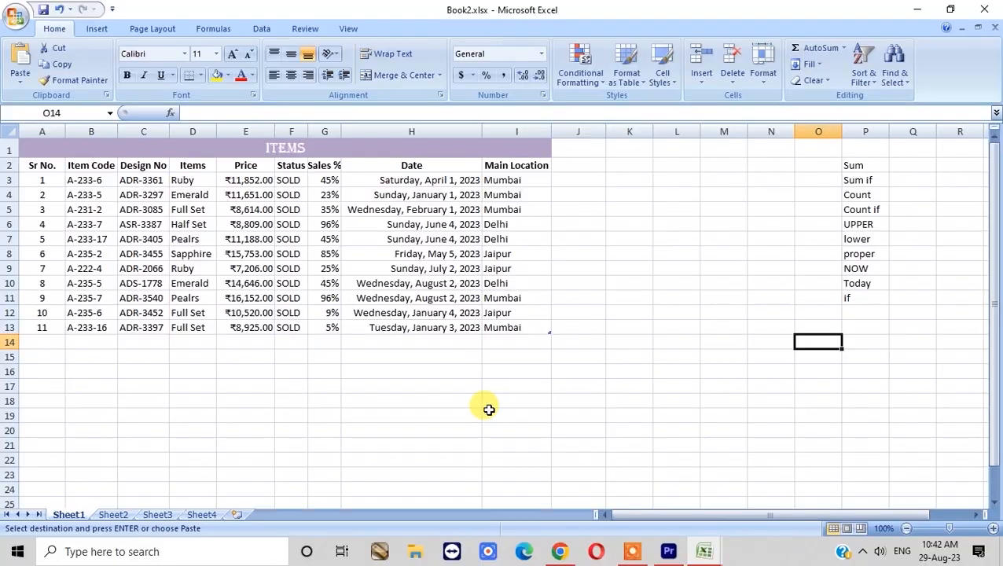
{"action": "key", "text": "ctrl+Home"}
{"action": "scroll", "coordinate": [318, 320], "scroll_direction": "up", "scroll_amount": 4}
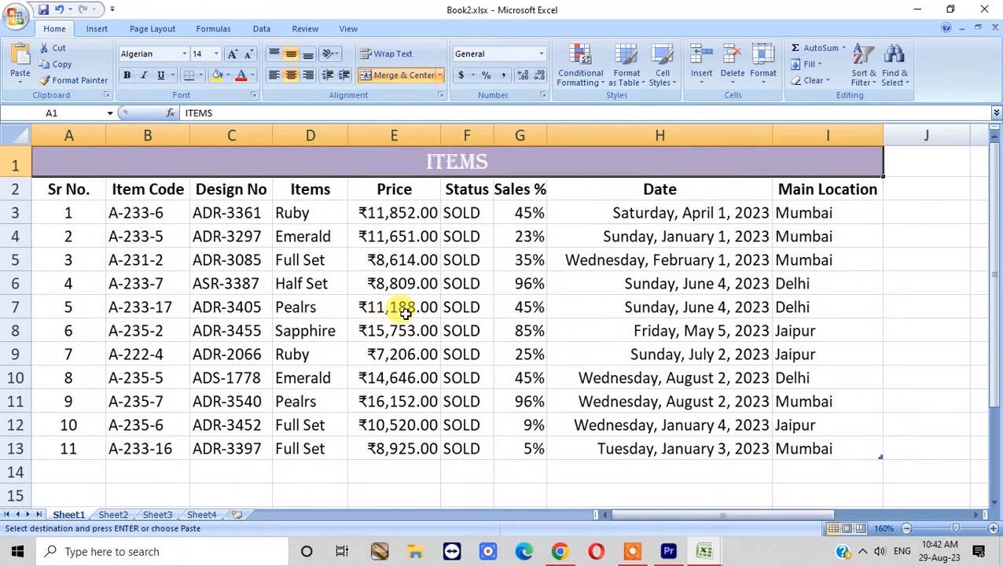
{"action": "scroll", "coordinate": [794, 386], "scroll_direction": "up", "scroll_amount": 1}
{"action": "scroll", "coordinate": [794, 387], "scroll_direction": "down", "scroll_amount": 1}
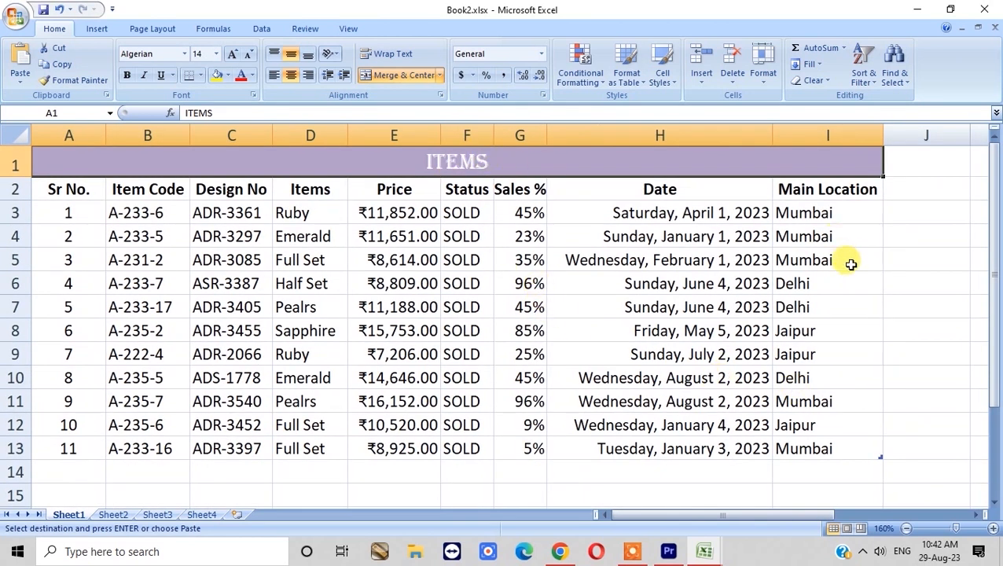
{"action": "key", "text": "Down"}
{"action": "key", "text": "Up"}
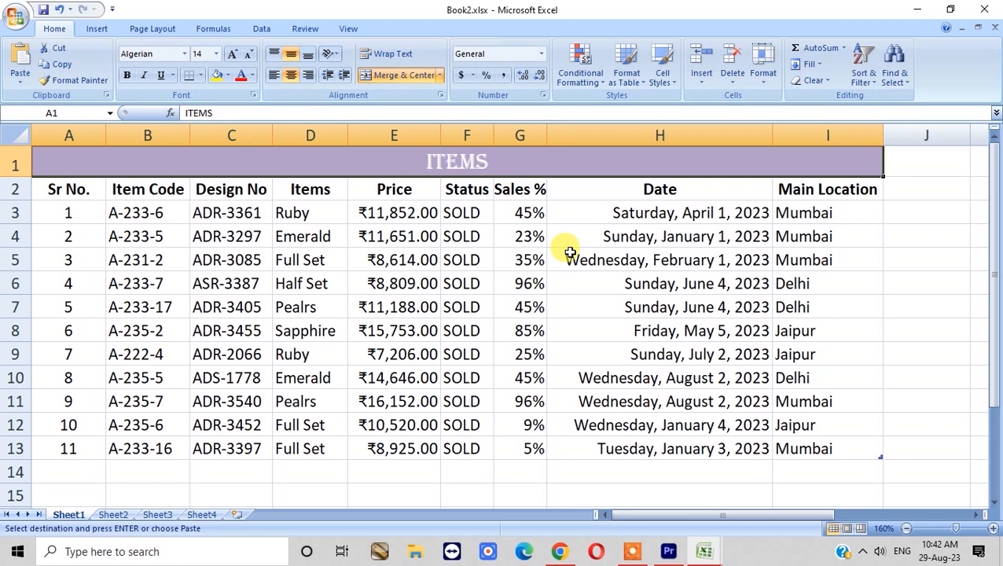
{"action": "left_click", "coordinate": [605, 215]}
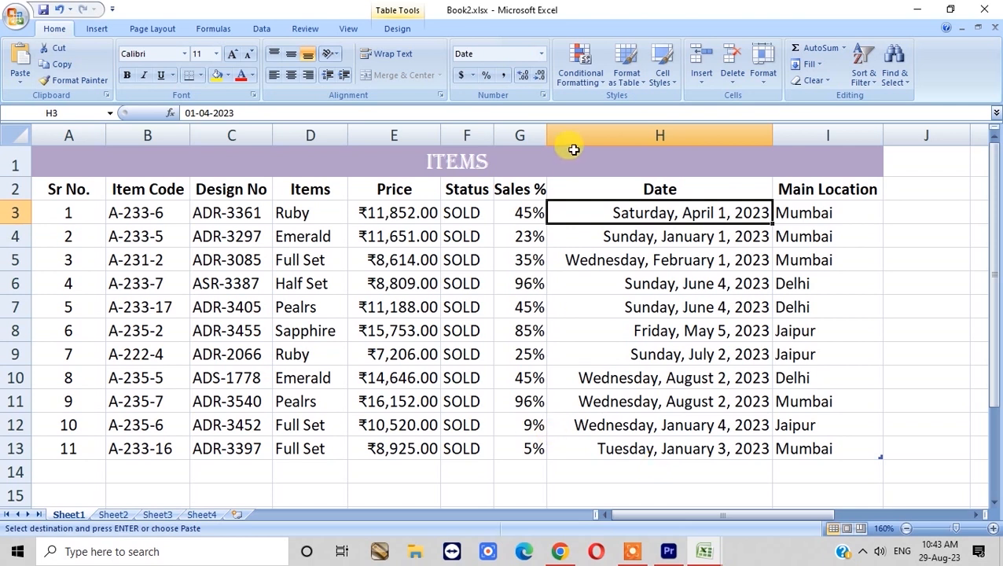
- Change item 3's Status from SOLD to STOCK
{"action": "left_click_drag", "start_coordinate": [572, 158], "coordinate": [571, 465]}
{"action": "left_click_drag", "start_coordinate": [310, 213], "coordinate": [309, 443]}
{"action": "left_click", "coordinate": [315, 284]}
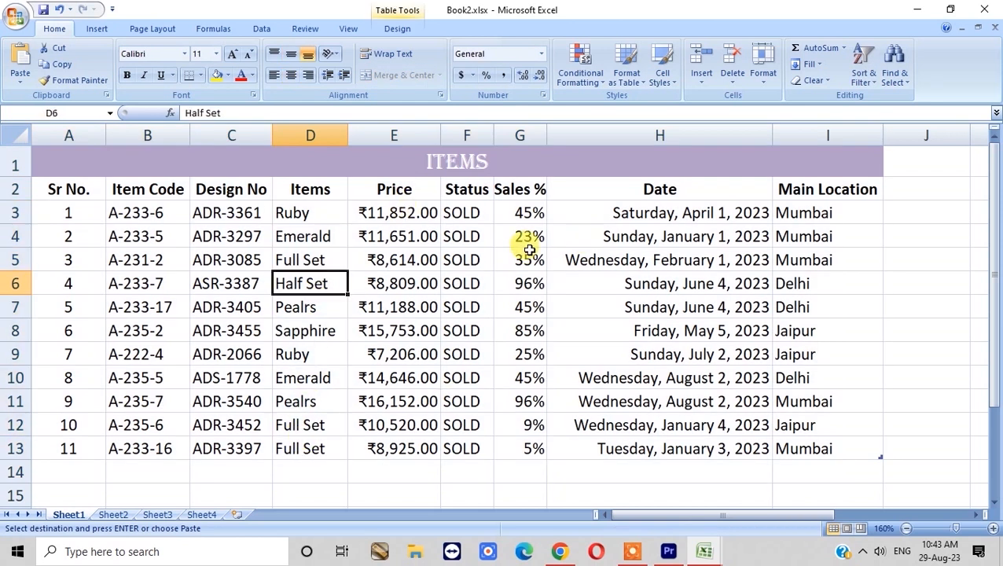
{"action": "left_click", "coordinate": [460, 211]}
{"action": "left_click", "coordinate": [477, 261]}
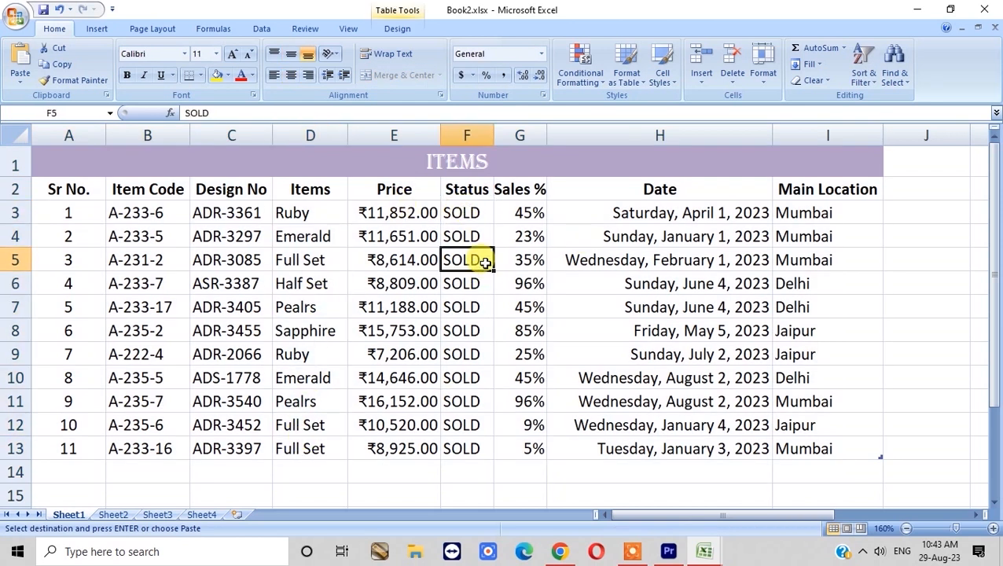
{"action": "double_click", "coordinate": [484, 263]}
{"action": "type", "text": "STOCK"}
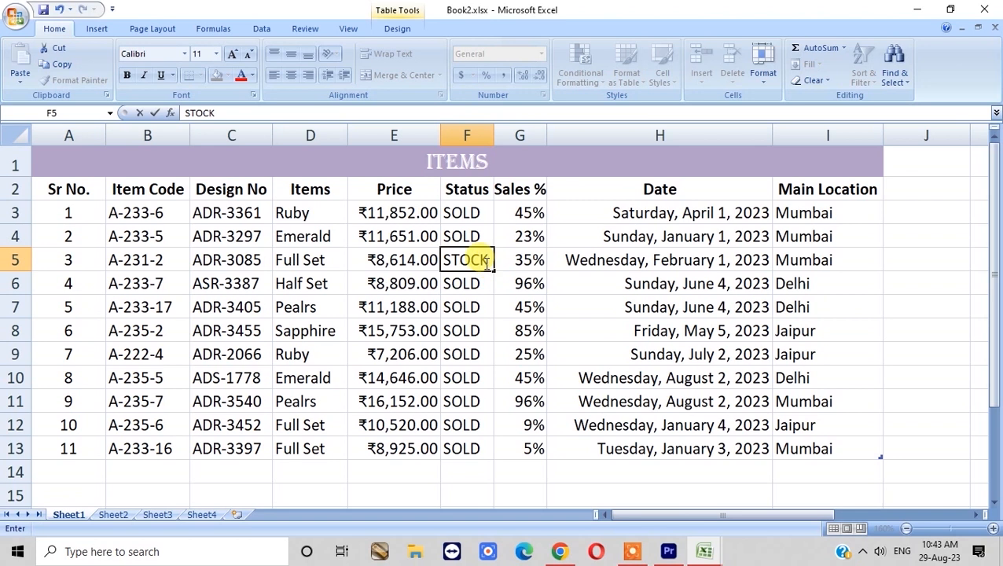
{"action": "key", "text": "Return"}
- Set the Status of items 6 and 9 to STOCK
{"action": "type", "text": "S"}
{"action": "key", "text": "Escape"}
{"action": "key", "text": "Down"}
{"action": "key", "text": "Down"}
{"action": "type", "text": "STOCK"}
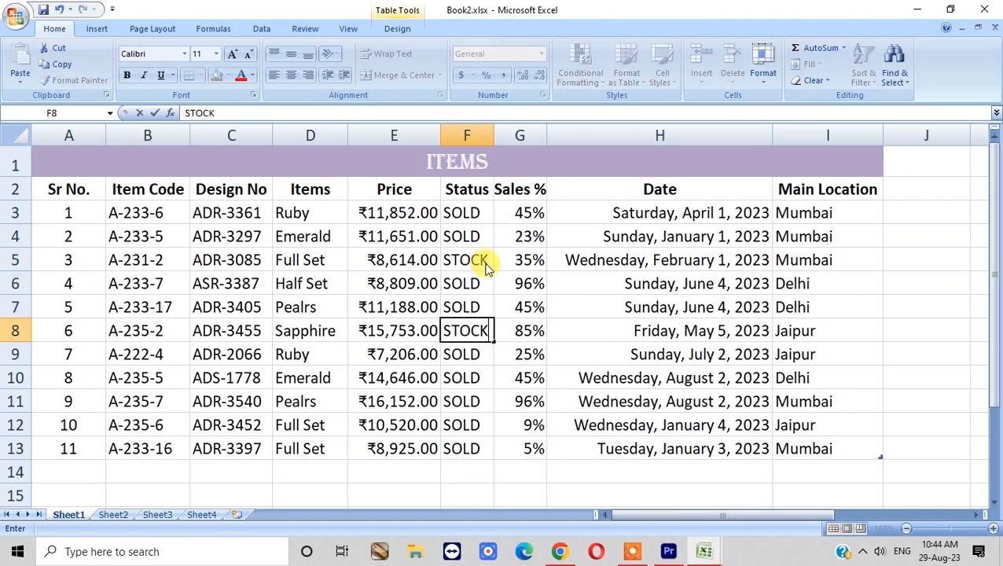
{"action": "key", "text": "Return"}
{"action": "key", "text": "Down"}
{"action": "key", "text": "Down"}
{"action": "type", "text": "STOCK"}
{"action": "key", "text": "Return"}
- Change item 8's Status to STCOK
{"action": "key", "text": "Down"}
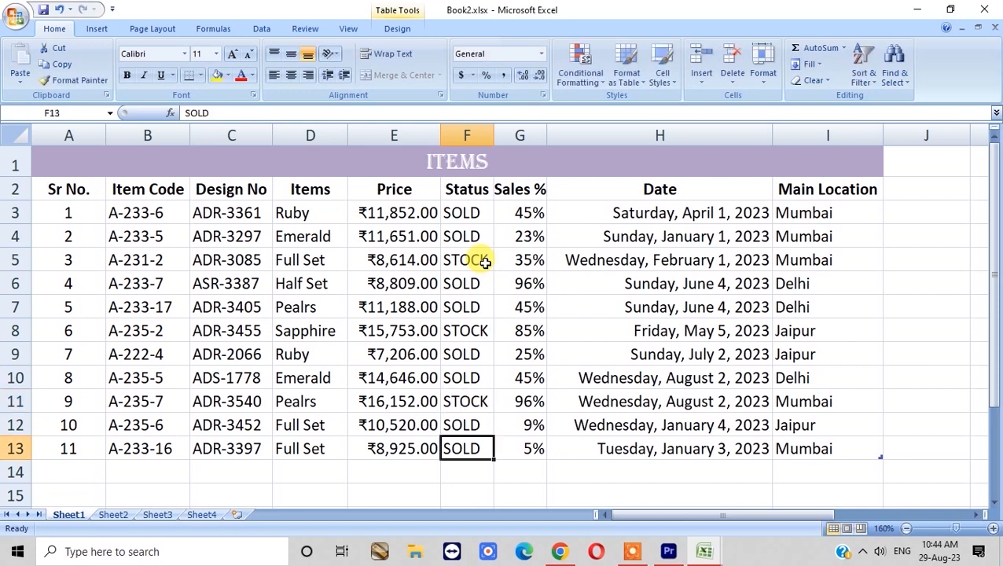
{"action": "left_click", "coordinate": [475, 378]}
{"action": "type", "text": "STCOK"}
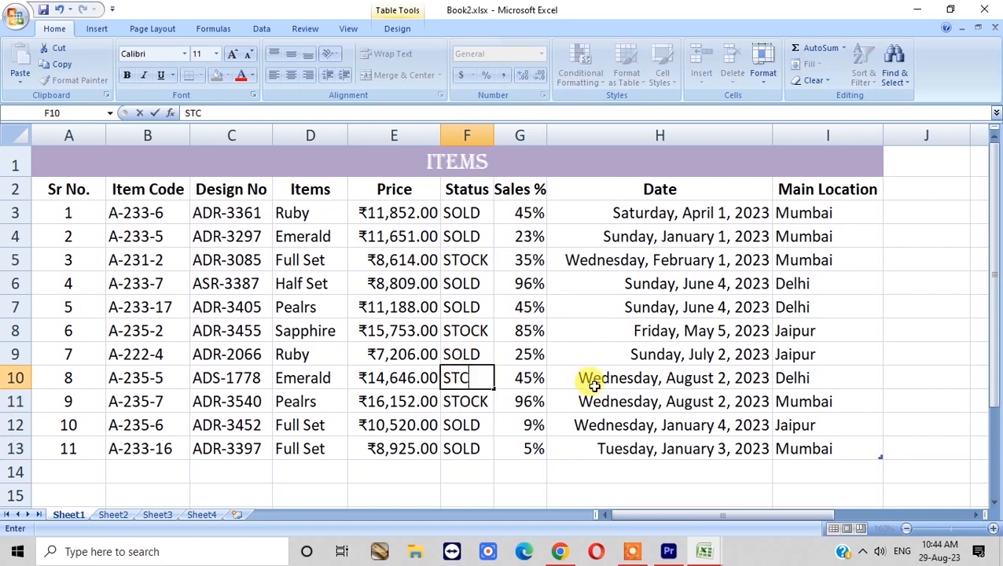
{"action": "key", "text": "Return"}
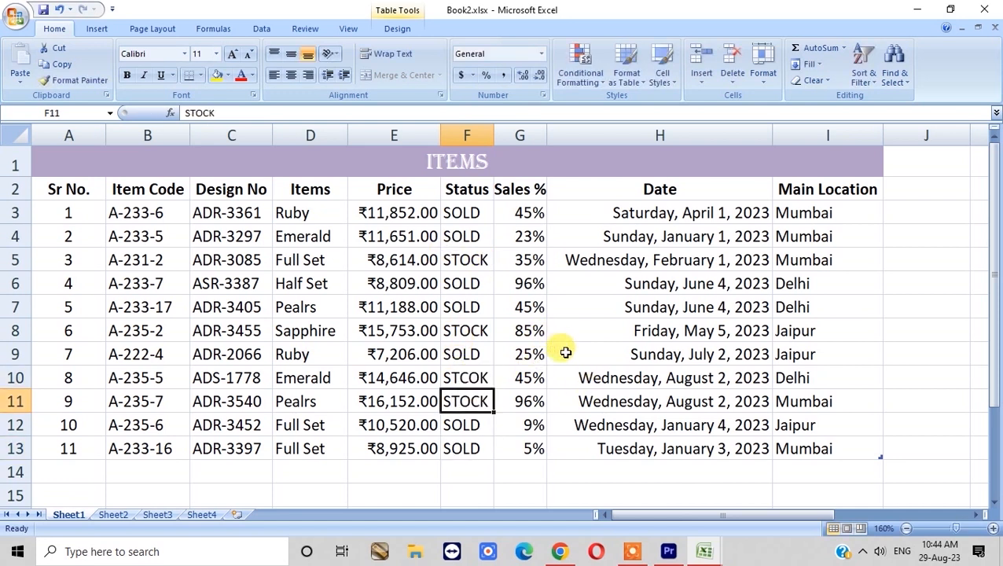
{"action": "left_click", "coordinate": [396, 190]}
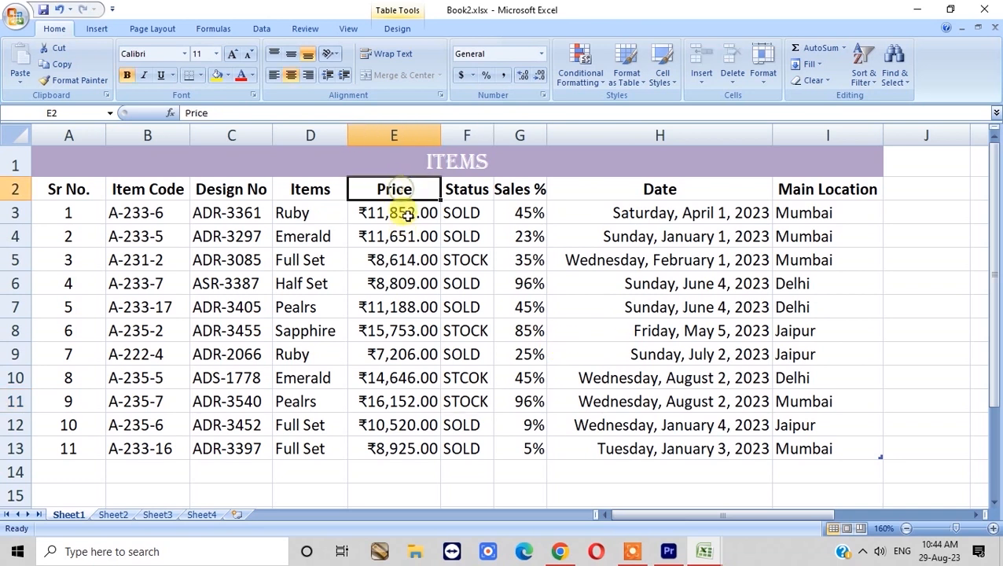
- Look over the Price column and zoom the sheet out to 140%
{"action": "left_click", "coordinate": [404, 213]}
{"action": "left_click_drag", "start_coordinate": [409, 215], "coordinate": [398, 446]}
{"action": "scroll", "coordinate": [399, 443], "scroll_direction": "down", "scroll_amount": 1}
{"action": "left_click", "coordinate": [416, 396]}
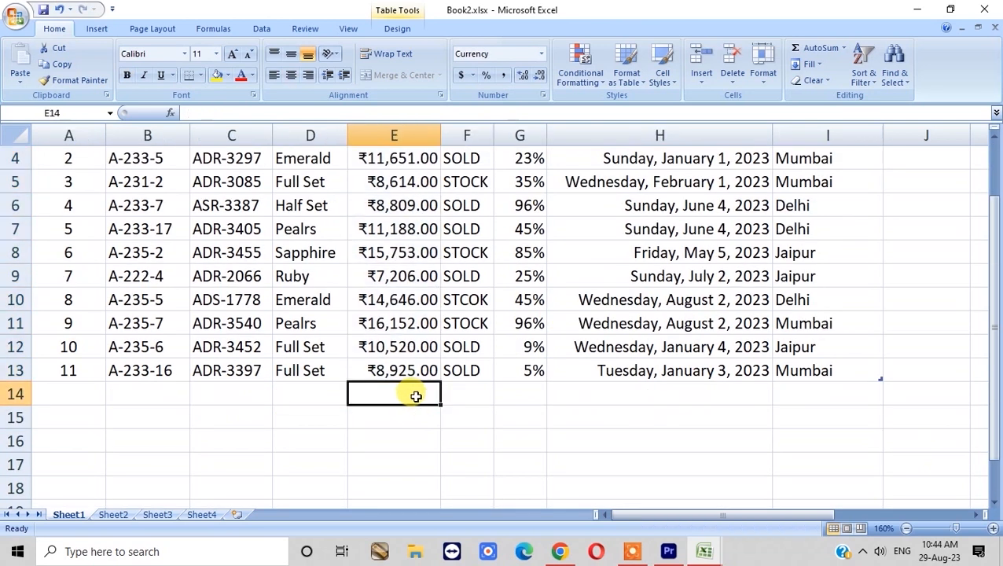
{"action": "scroll", "coordinate": [488, 420], "scroll_direction": "up", "scroll_amount": 1}
{"action": "scroll", "coordinate": [705, 454], "scroll_direction": "down", "scroll_amount": 2}
{"action": "scroll", "coordinate": [707, 456], "scroll_direction": "up", "scroll_amount": 2}
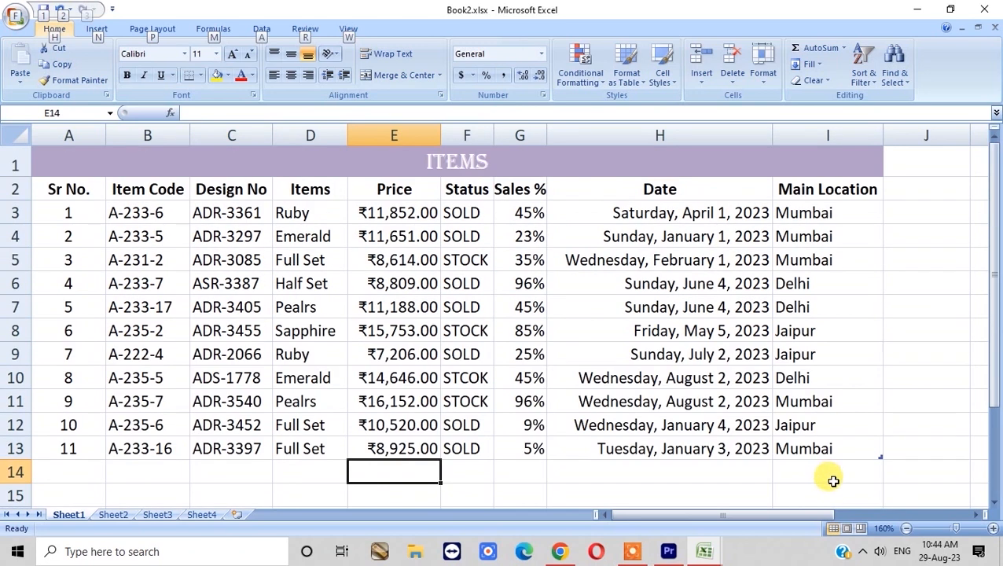
{"action": "left_click", "coordinate": [905, 527]}
{"action": "left_click", "coordinate": [906, 528]}
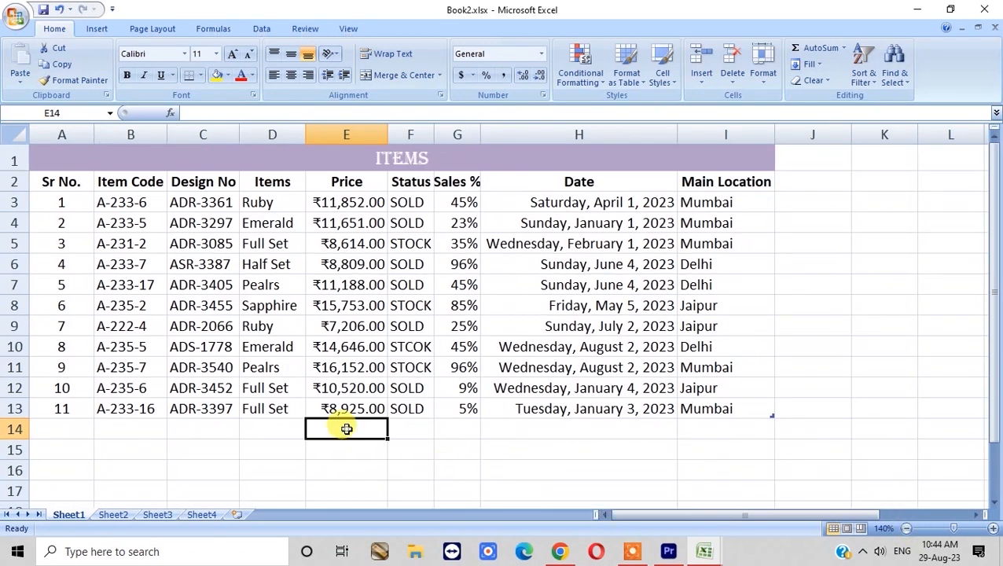
- Enter the label 'Total Value' in D15
{"action": "left_click", "coordinate": [367, 445]}
{"action": "left_click", "coordinate": [285, 452]}
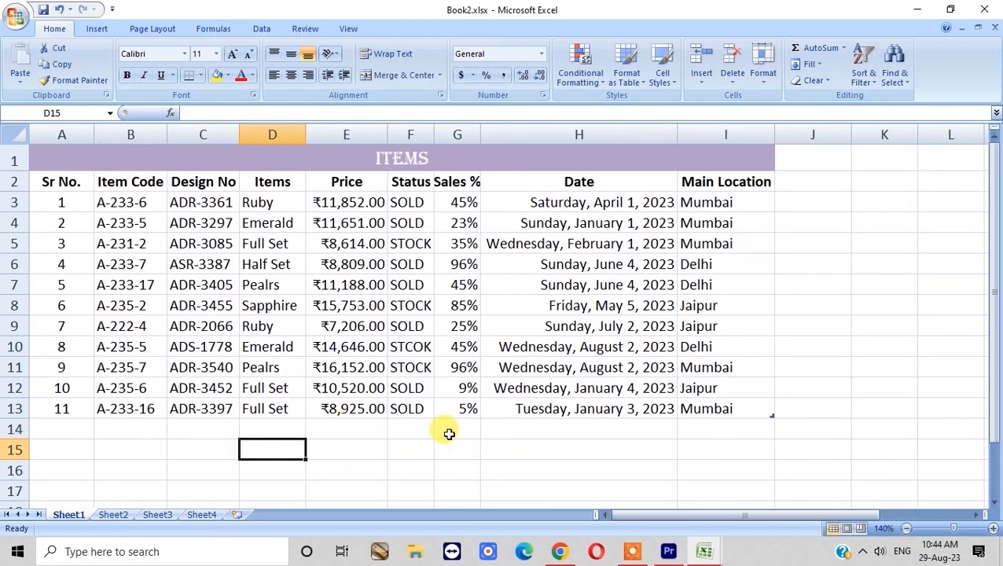
{"action": "type", "text": "Total V"}
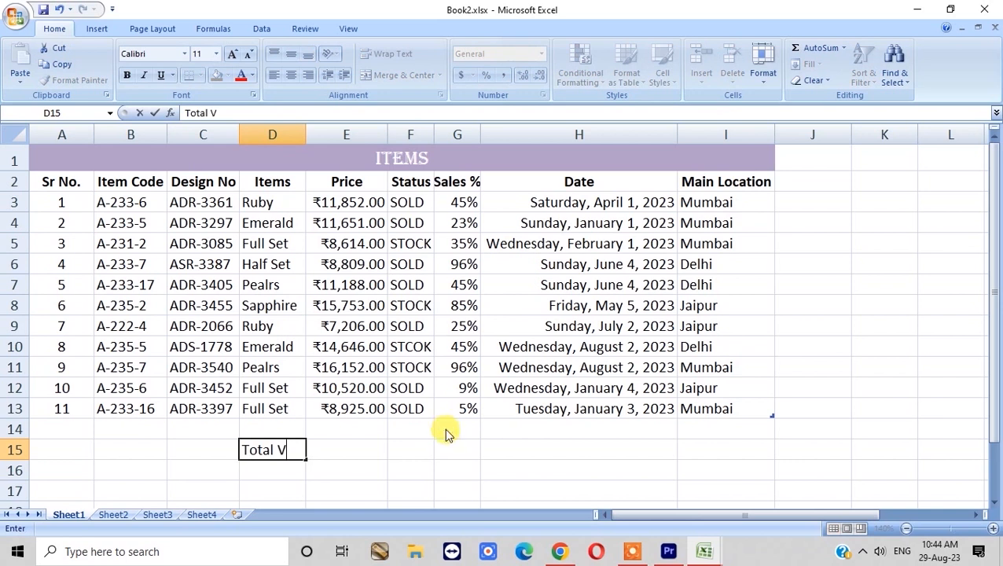
{"action": "type", "text": "alue"}
{"action": "left_click", "coordinate": [343, 448]}
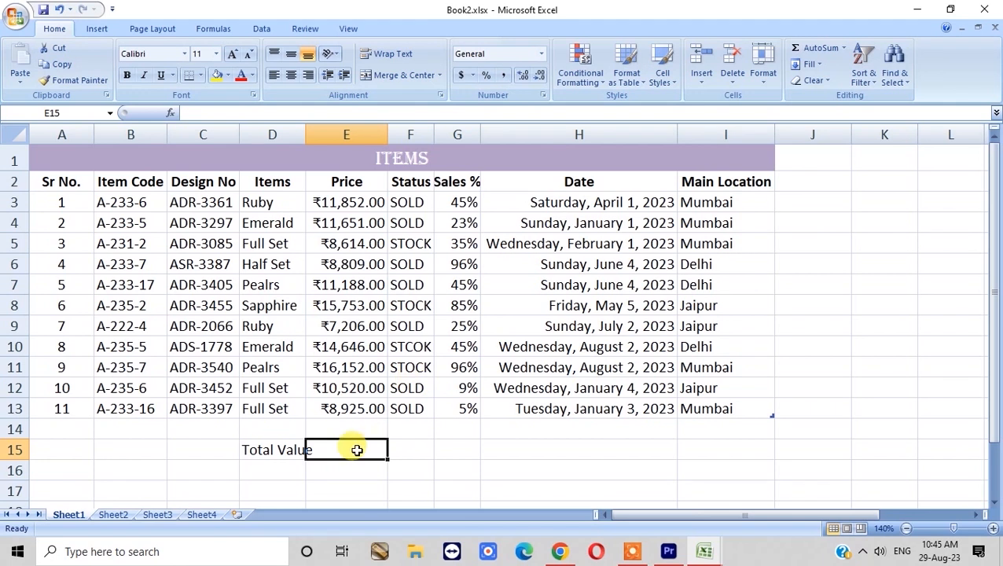
- Begin the formula =SUM( in E15 using the AutoComplete SUM entry
{"action": "left_click", "coordinate": [457, 432]}
{"action": "left_click", "coordinate": [343, 454]}
{"action": "left_click", "coordinate": [267, 452]}
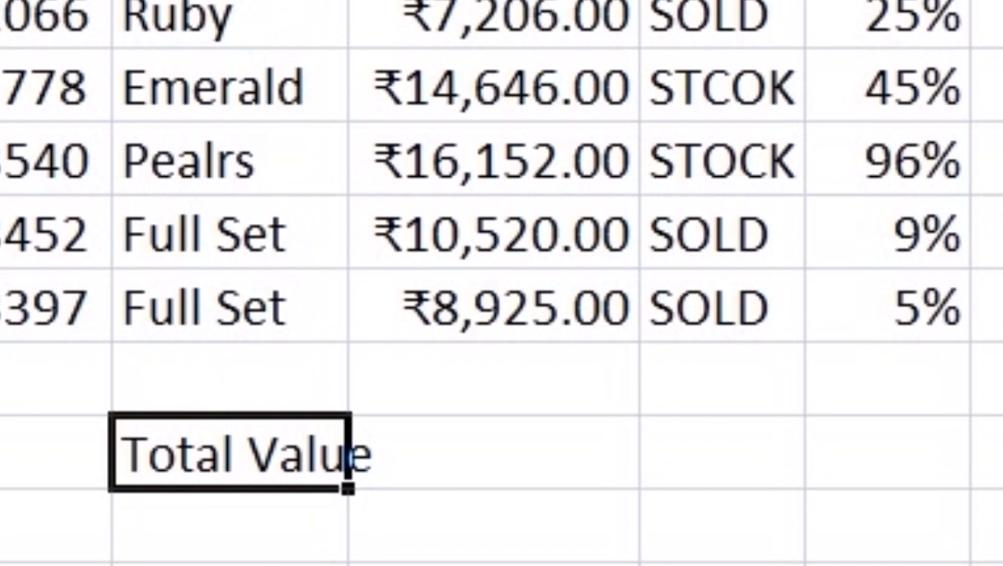
{"action": "left_click", "coordinate": [504, 445]}
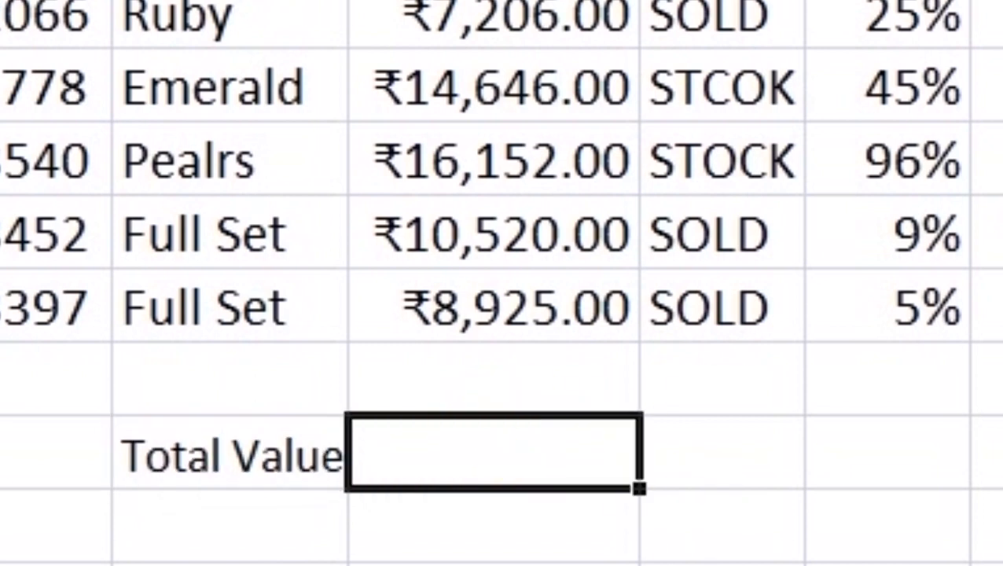
{"action": "left_click", "coordinate": [555, 456]}
{"action": "type", "text": "="}
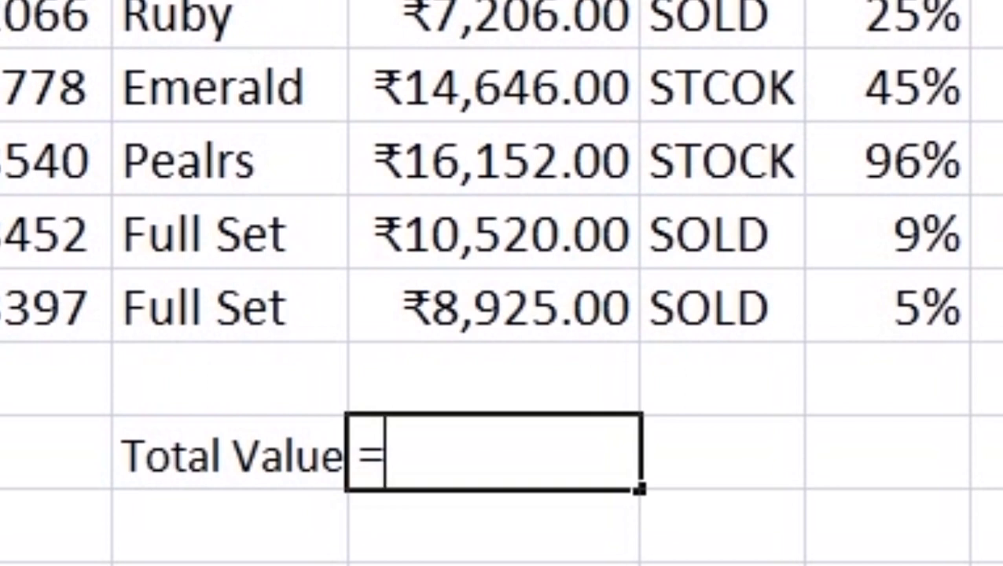
{"action": "key", "text": "Escape"}
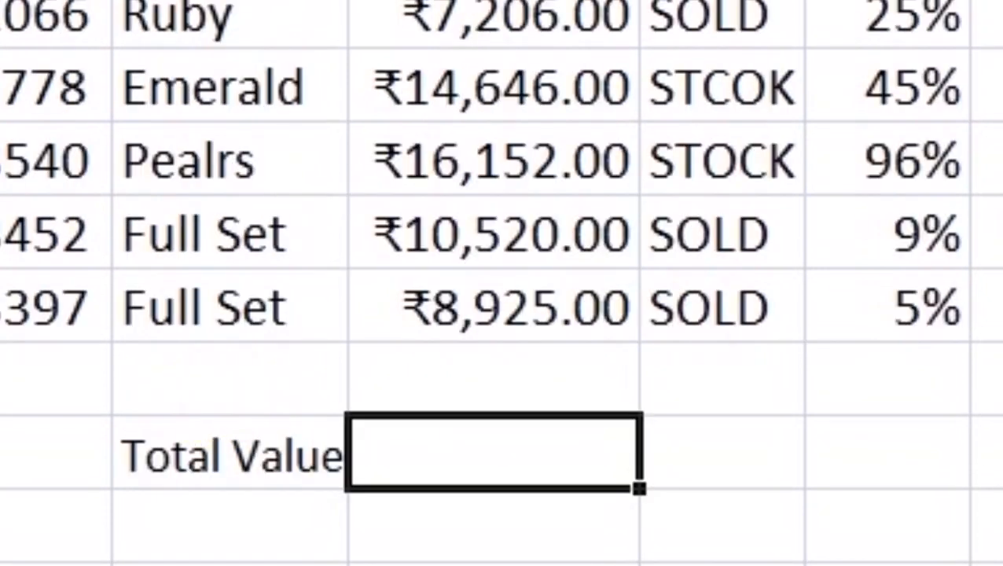
{"action": "type", "text": "="}
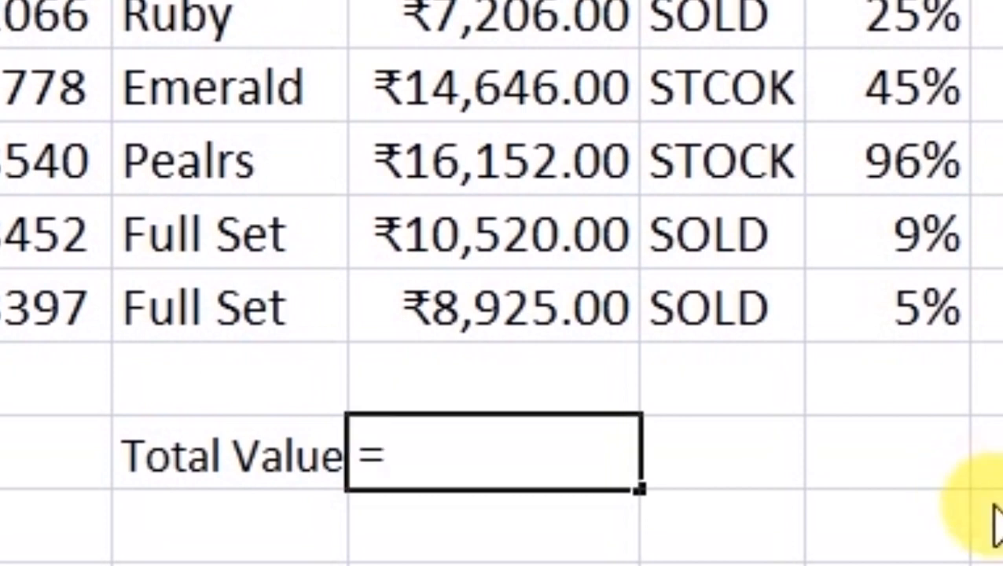
{"action": "type", "text": "SUM"}
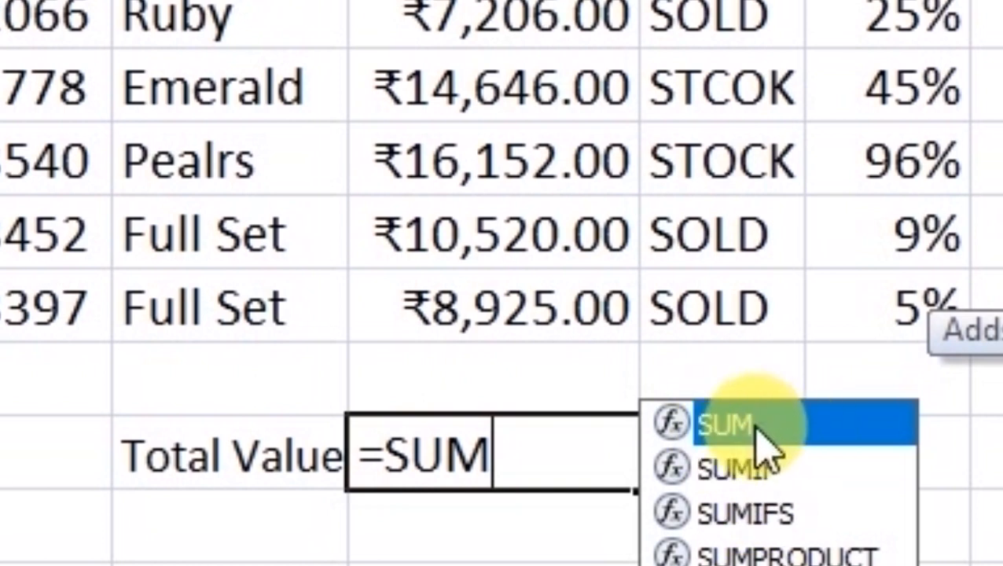
{"action": "double_click", "coordinate": [757, 431]}
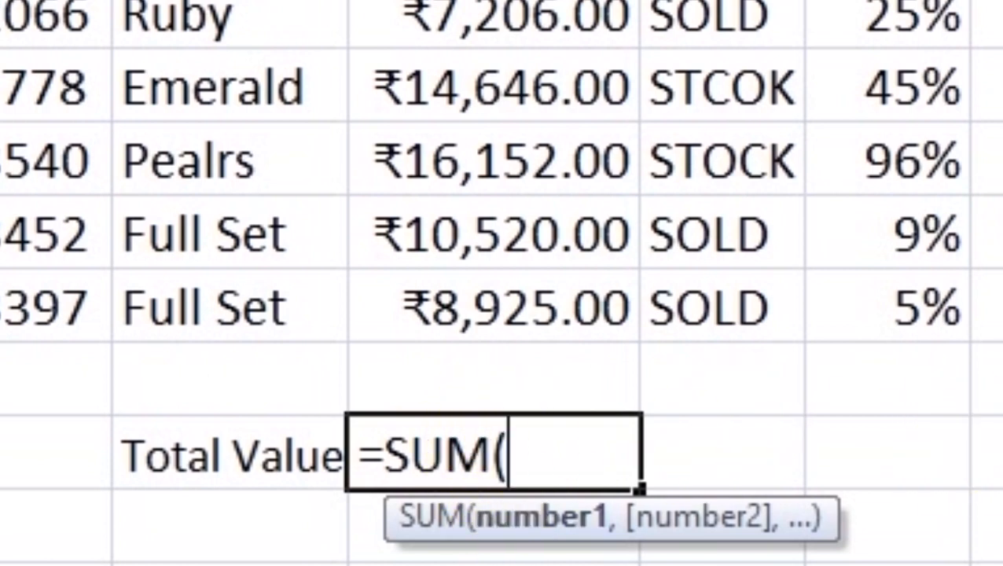
{"action": "key", "text": "BackSpace"}
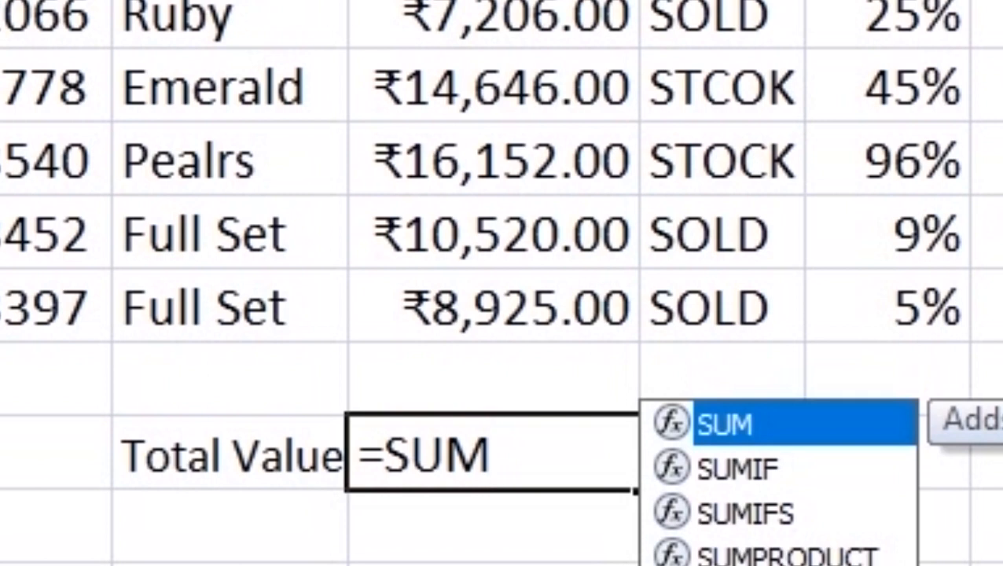
{"action": "type", "text": "("}
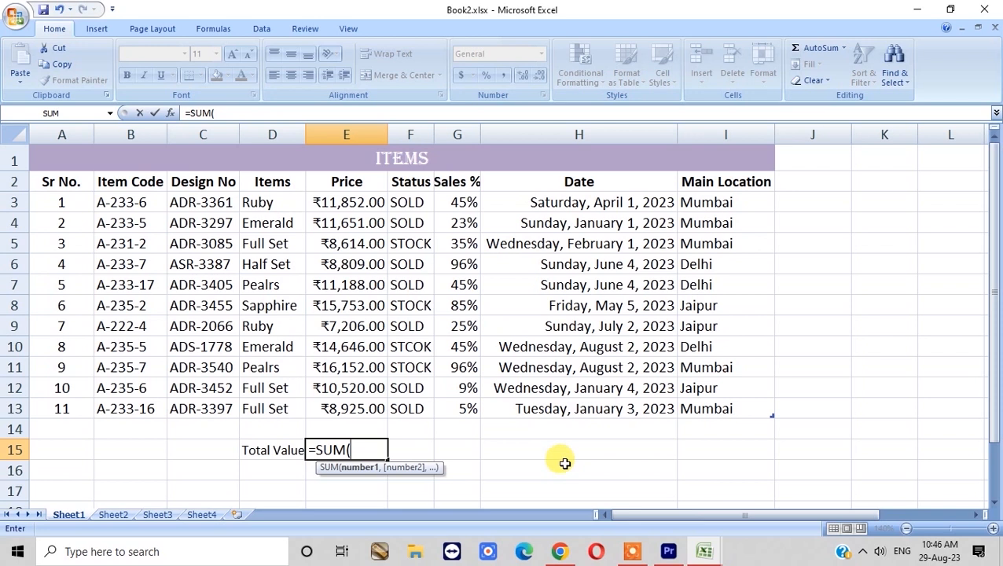
- Complete E15's SUM over all eleven prices in the Price column and commit it
{"action": "left_click", "coordinate": [354, 203]}
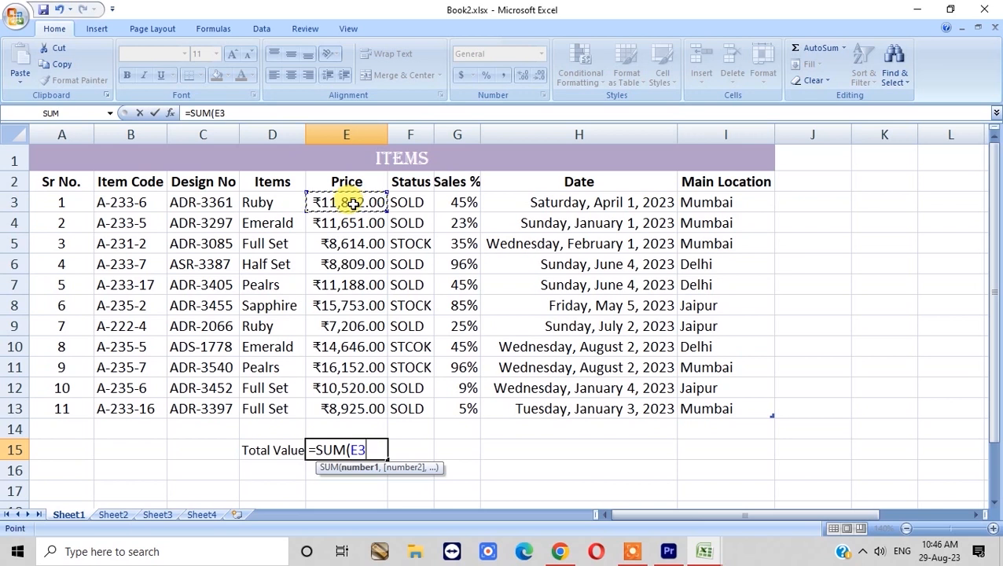
{"action": "left_click_drag", "start_coordinate": [353, 204], "coordinate": [361, 410]}
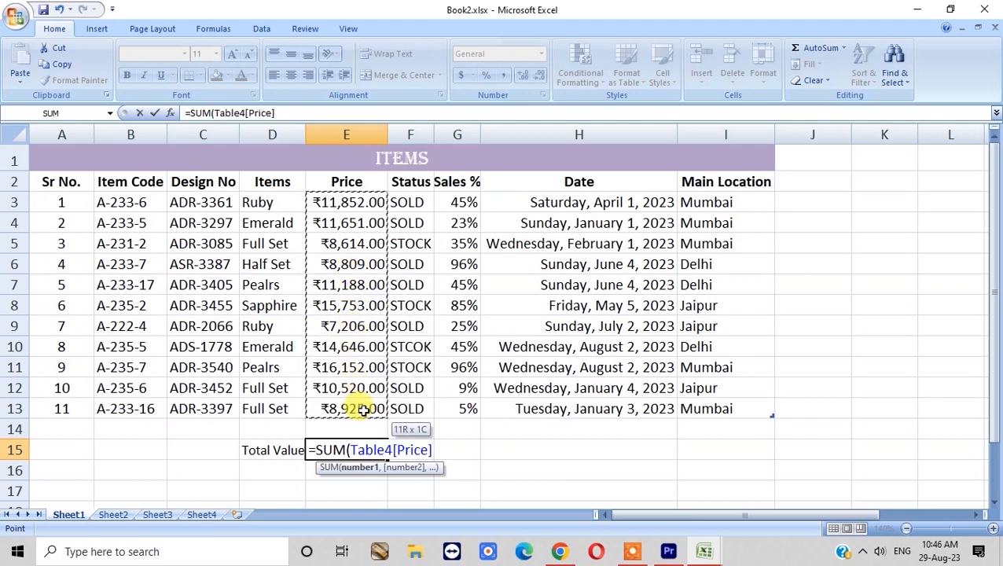
{"action": "left_click_drag", "start_coordinate": [362, 410], "coordinate": [363, 409]}
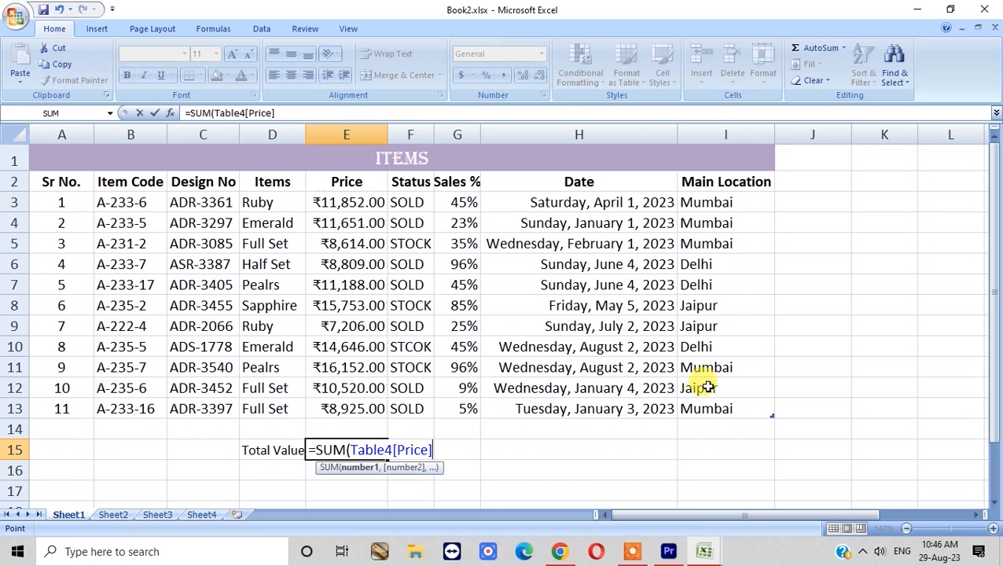
{"action": "key", "text": "Return"}
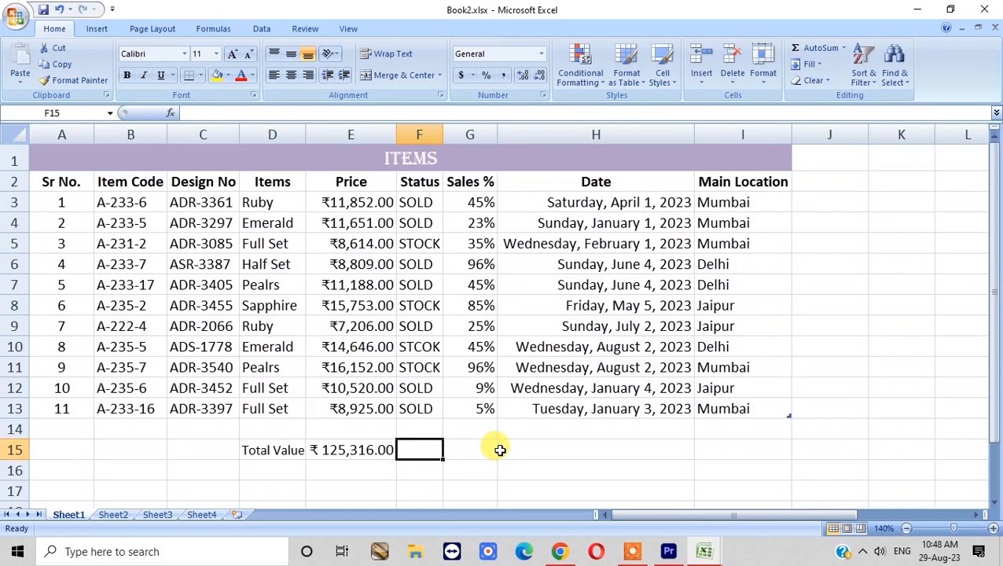
- Replace E15's formula with an AutoSum of E3:E14, giving ₹125,316.00
{"action": "left_click", "coordinate": [359, 446]}
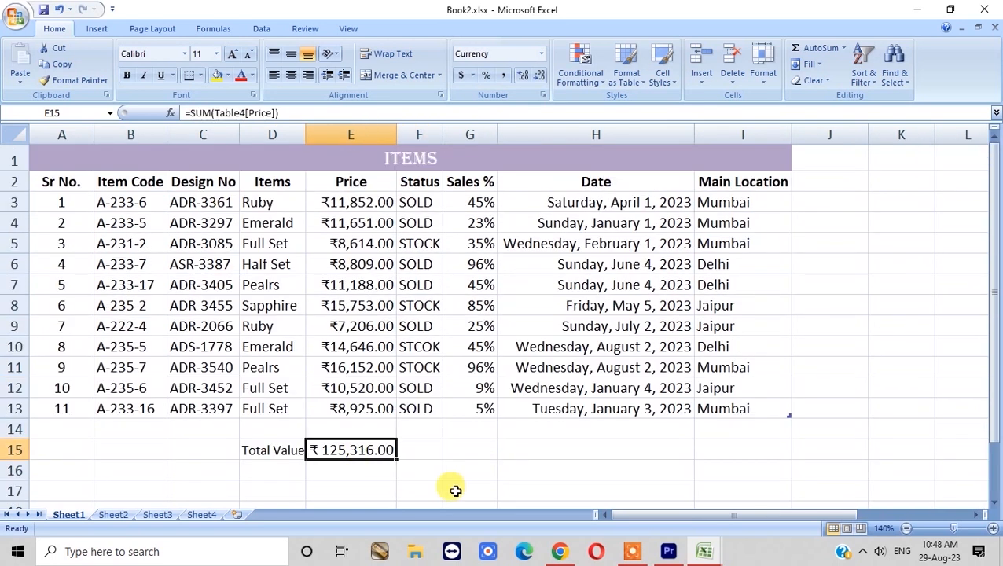
{"action": "key", "text": "Delete"}
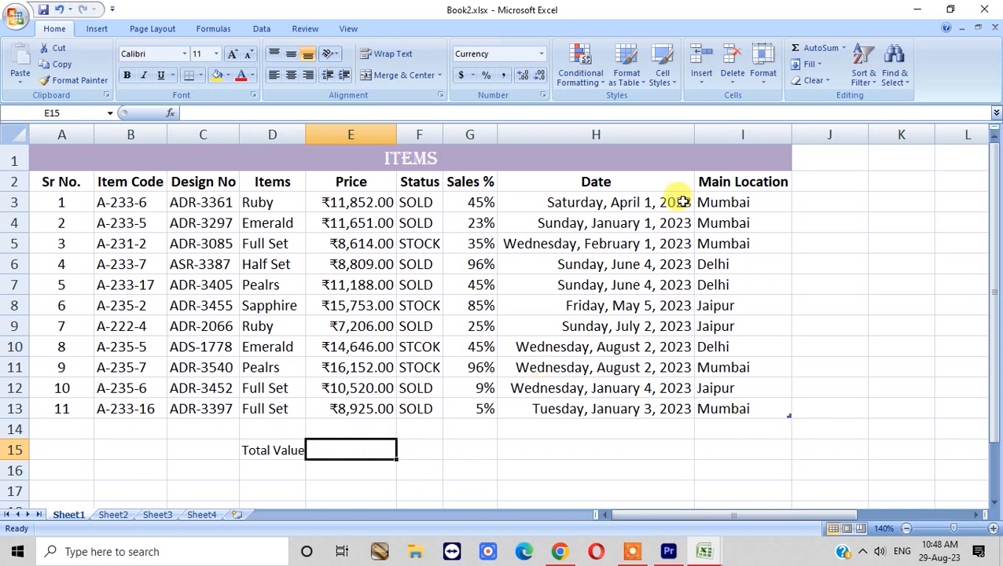
{"action": "left_click", "coordinate": [835, 53]}
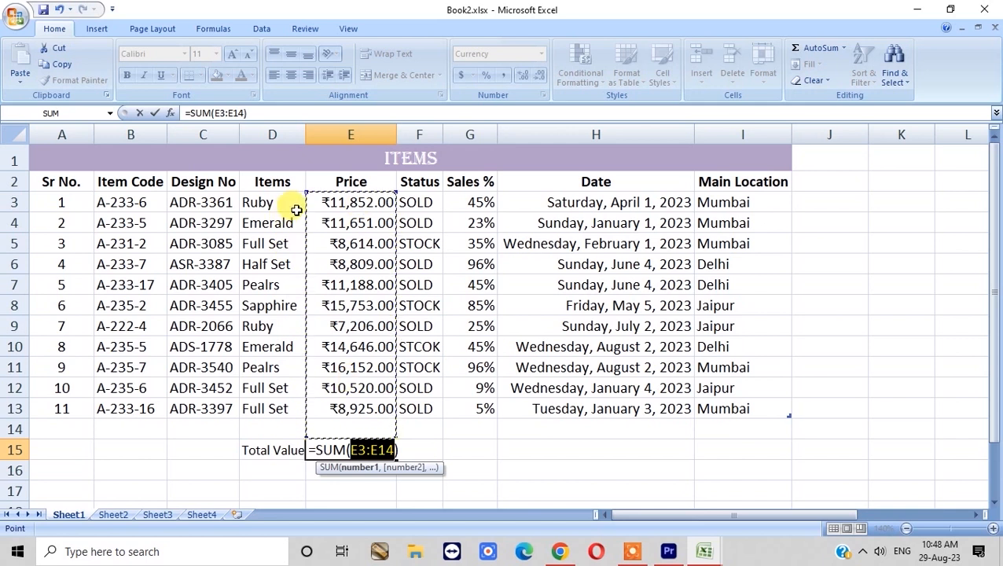
{"action": "key", "text": "Return"}
{"action": "key", "text": "Up"}
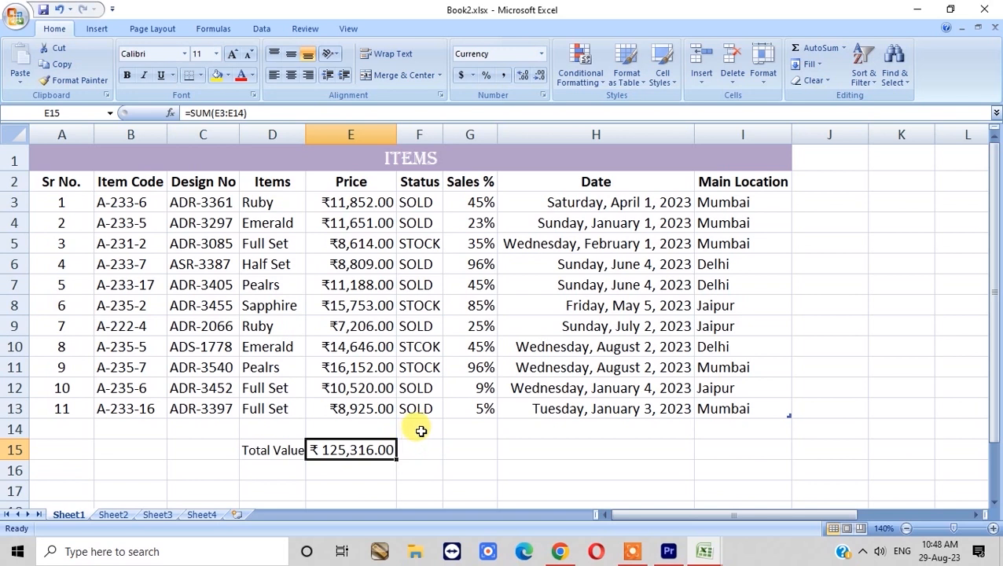
{"action": "left_click", "coordinate": [471, 450]}
{"action": "type", "text": "2"}
{"action": "left_click", "coordinate": [568, 458]}
{"action": "type", "text": "3"}
{"action": "key", "text": "Tab"}
{"action": "left_click", "coordinate": [436, 451]}
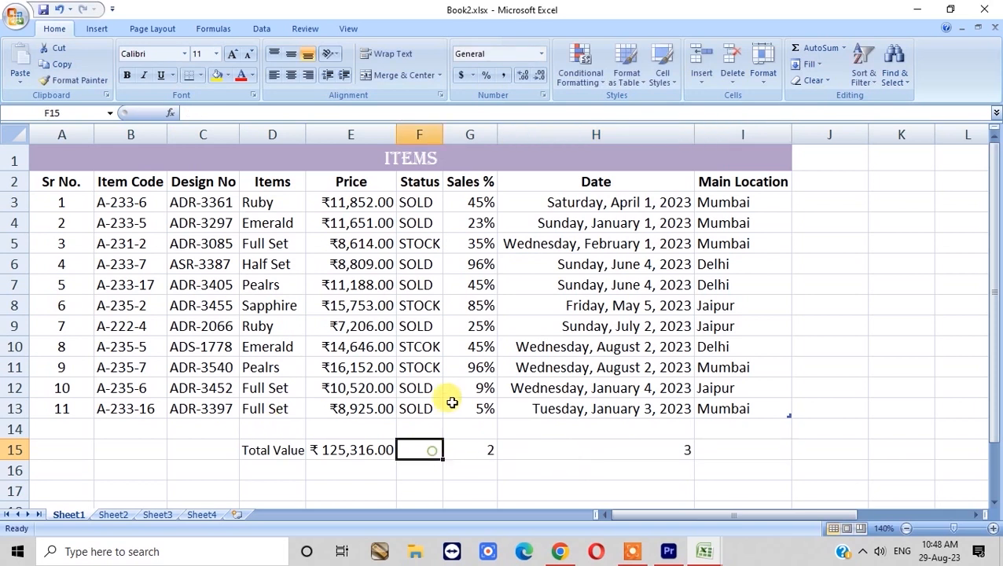
{"action": "left_click", "coordinate": [803, 47]}
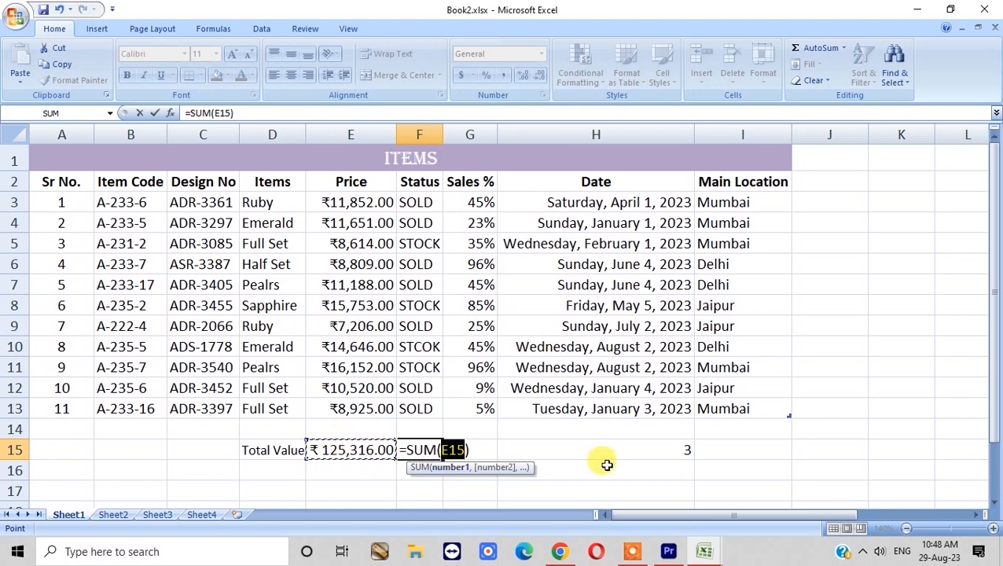
{"action": "key", "text": "Escape"}
{"action": "type", "text": "=SUM("}
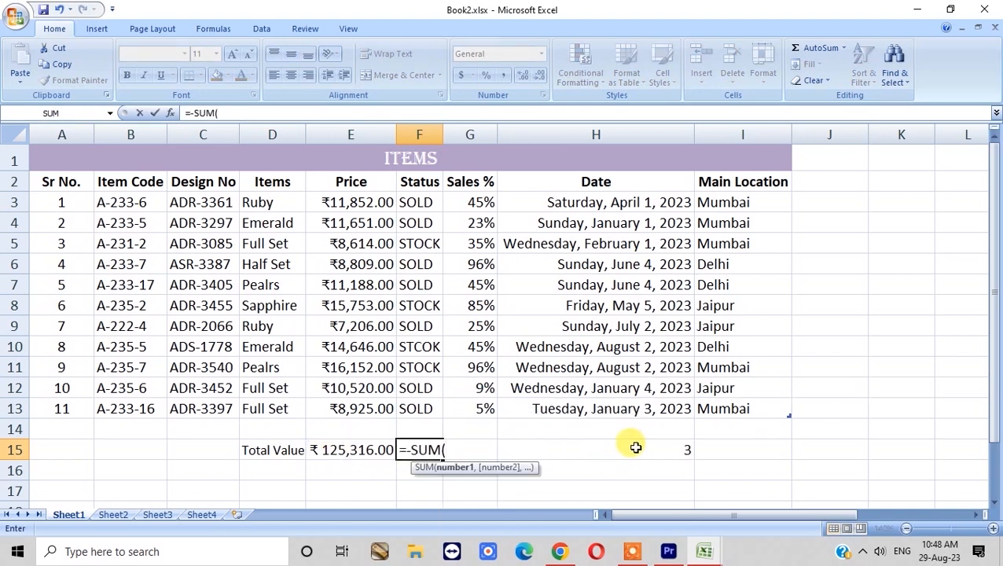
{"action": "left_click_drag", "start_coordinate": [632, 448], "coordinate": [487, 453]}
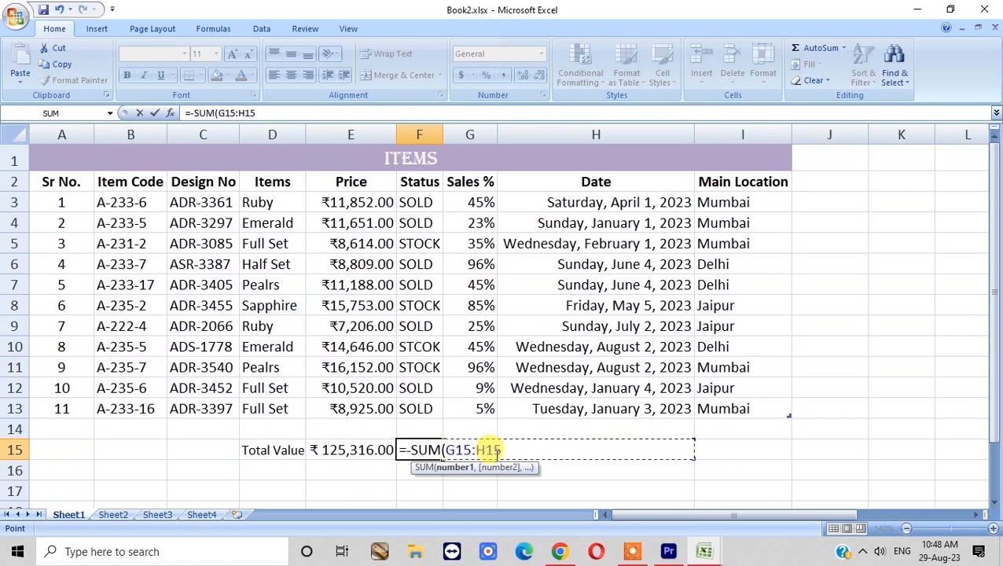
{"action": "type", "text": ")"}
{"action": "key", "text": "Return"}
{"action": "key", "text": "Up"}
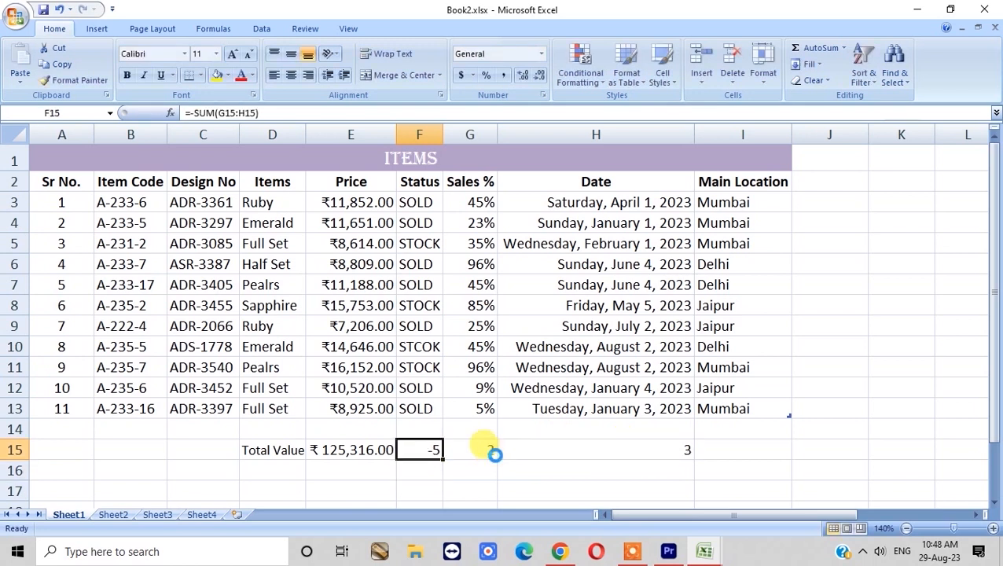
{"action": "key", "text": "Delete"}
{"action": "key", "text": "shift+Right"}
{"action": "key", "text": "shift+Right"}
{"action": "key", "text": "Delete"}
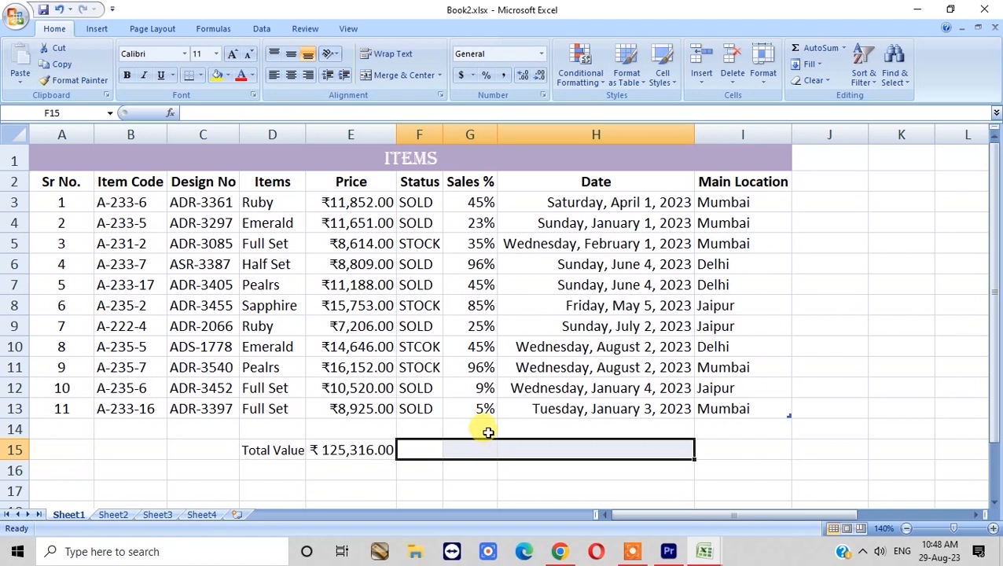
{"action": "left_click", "coordinate": [814, 432]}
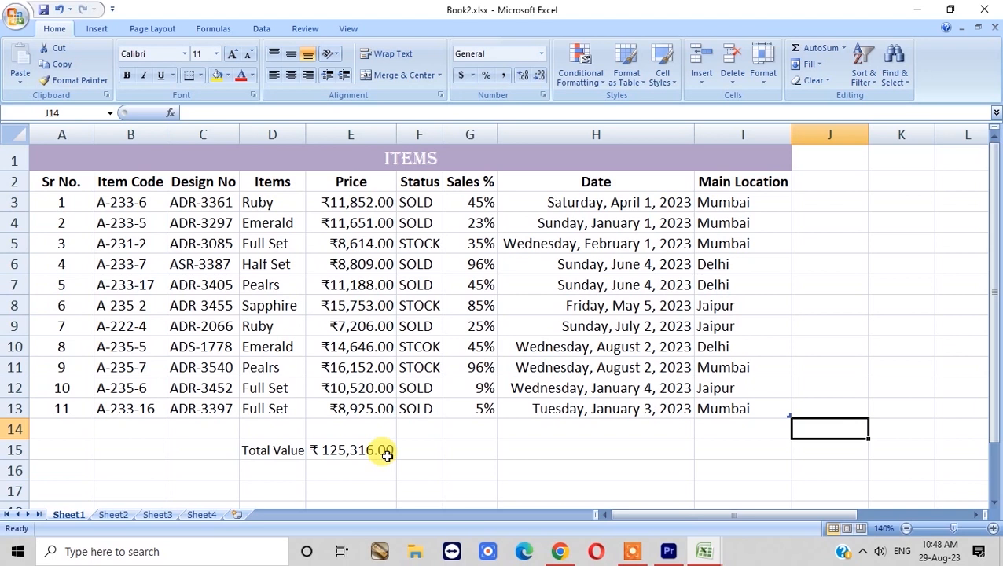
{"action": "left_click", "coordinate": [346, 445]}
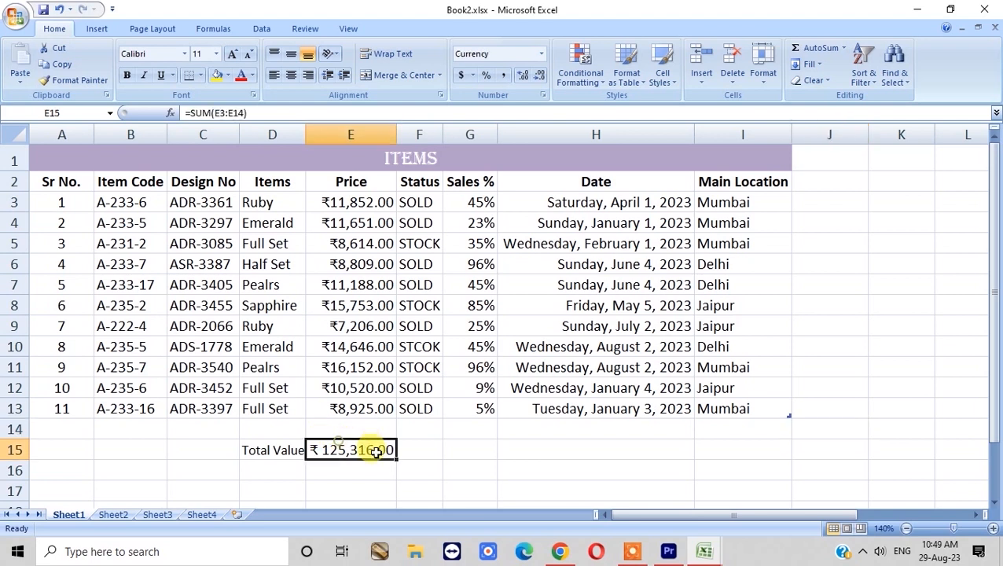
{"action": "scroll", "coordinate": [349, 445], "scroll_direction": "down", "scroll_amount": 2}
{"action": "left_click", "coordinate": [292, 360]}
{"action": "key", "text": "Right"}
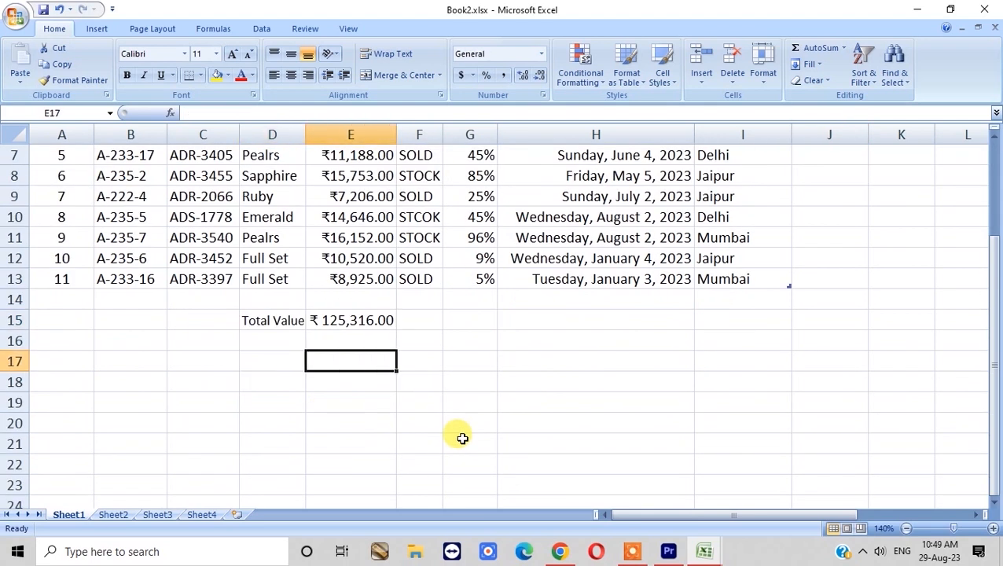
{"action": "key", "text": "Left"}
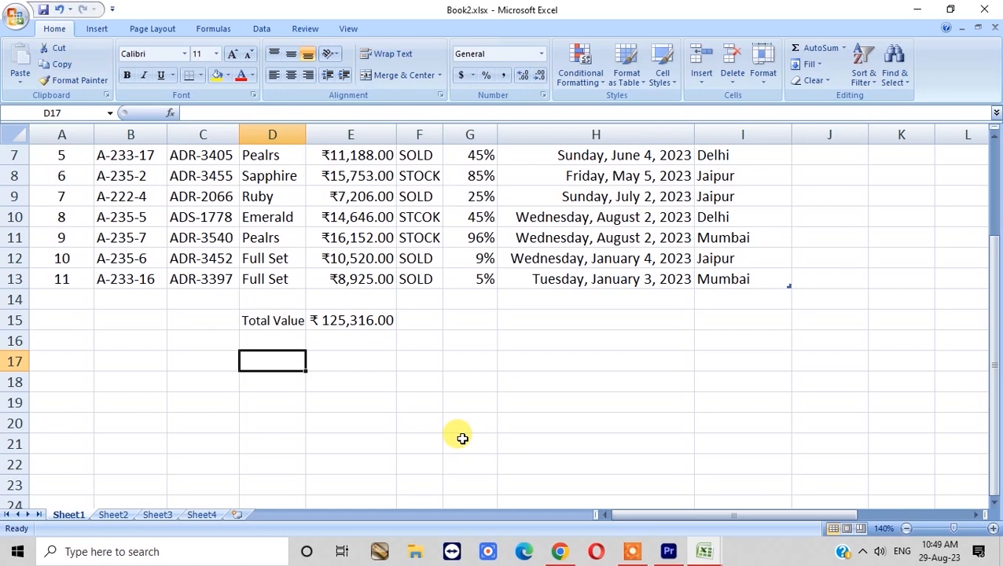
- Enter 100 in D17, 50 in E17, and =SUM(D17-E17) in F17 showing 50
{"action": "type", "text": "100"}
{"action": "key", "text": "Tab"}
{"action": "type", "text": "50"}
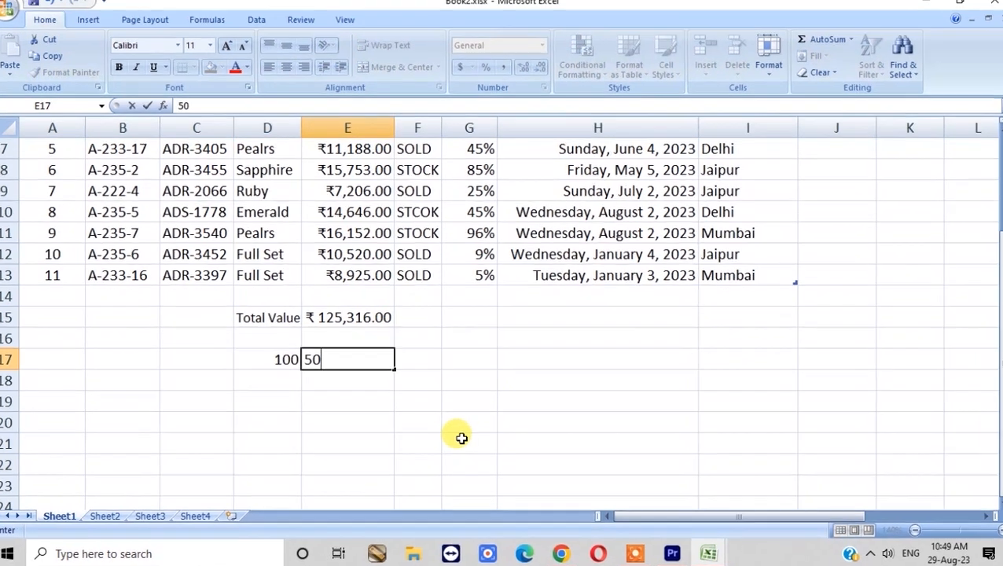
{"action": "key", "text": "Tab"}
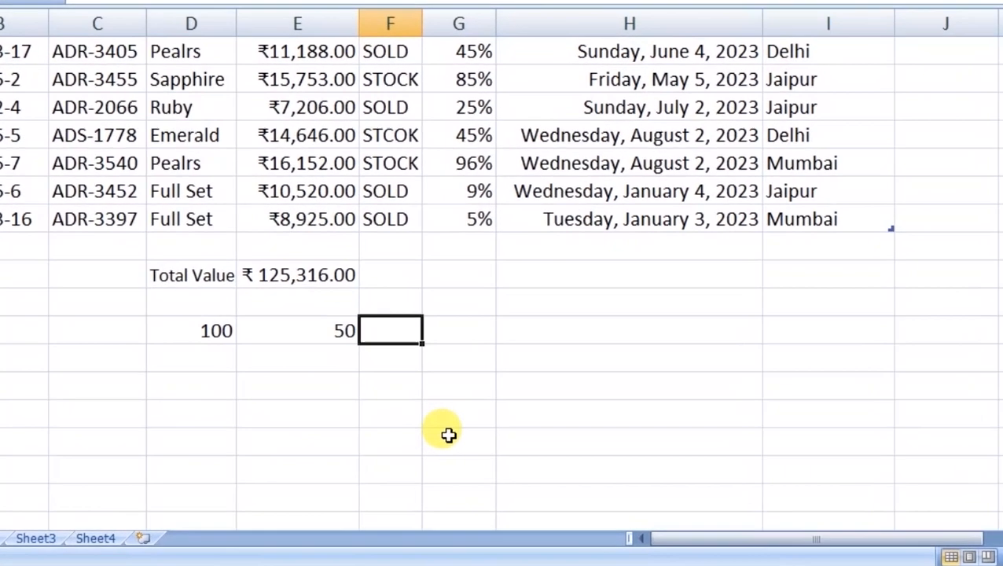
{"action": "type", "text": "=SU"}
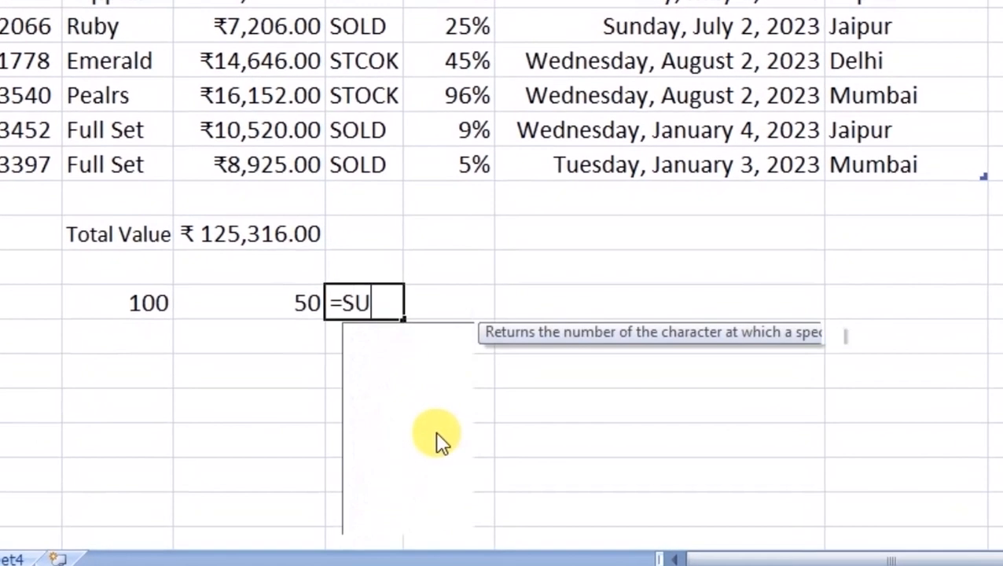
{"action": "type", "text": "M"}
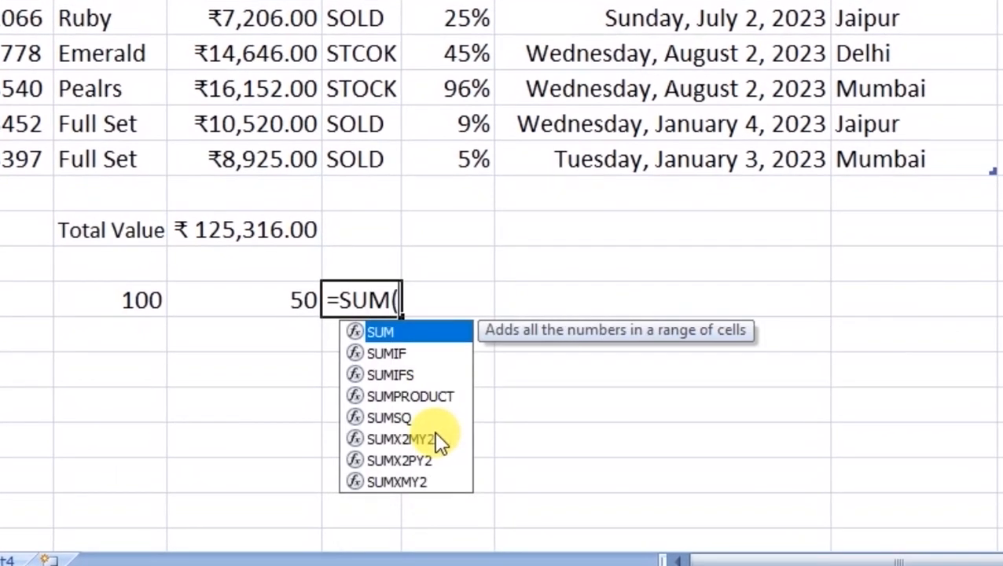
{"action": "type", "text": "("}
{"action": "left_click", "coordinate": [126, 297]}
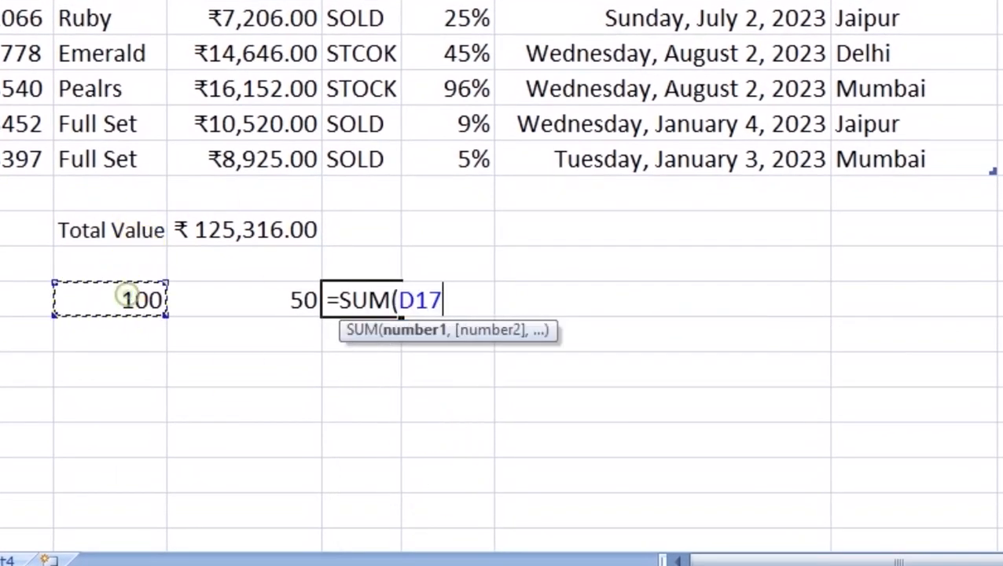
{"action": "type", "text": "-"}
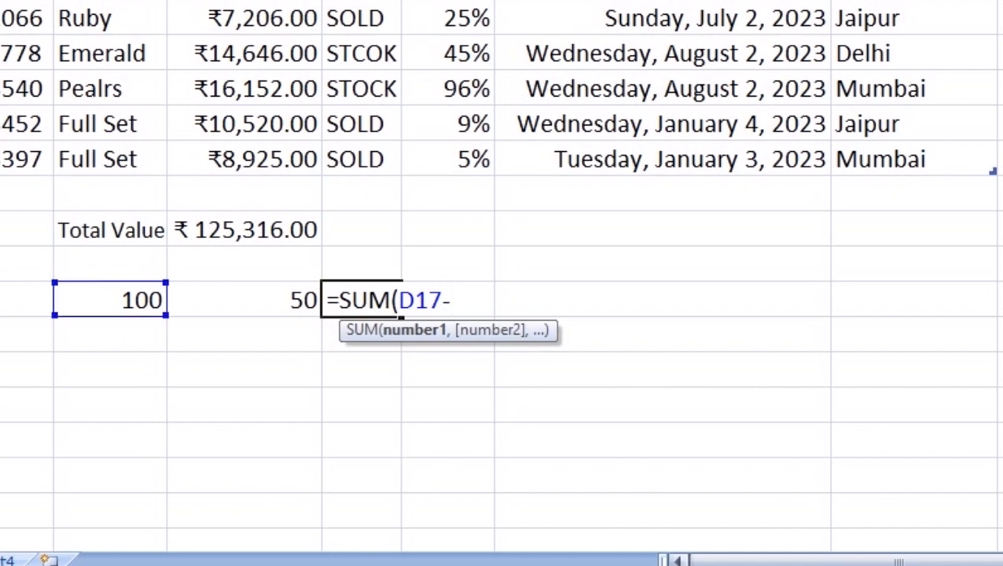
{"action": "left_click", "coordinate": [233, 303]}
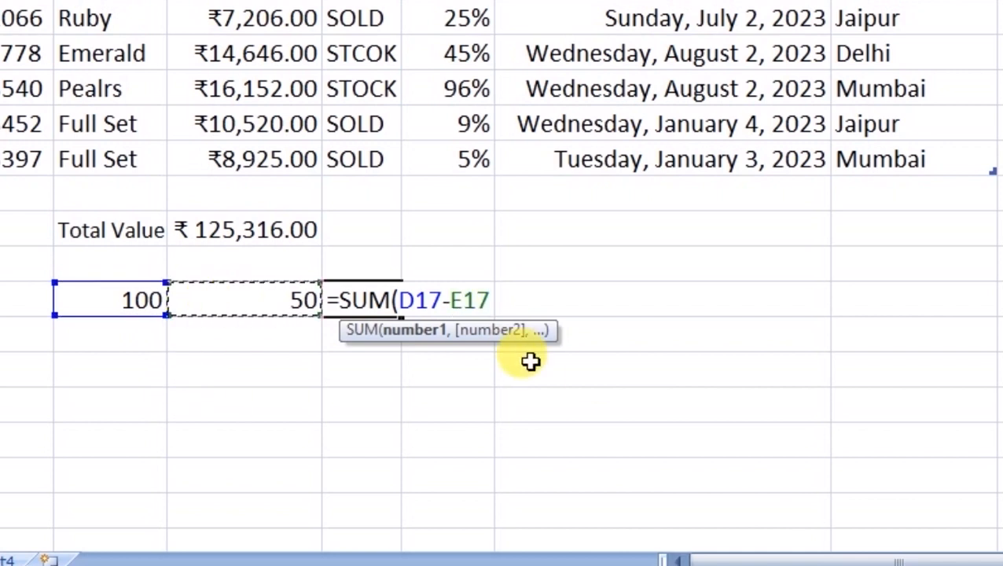
{"action": "type", "text": ")"}
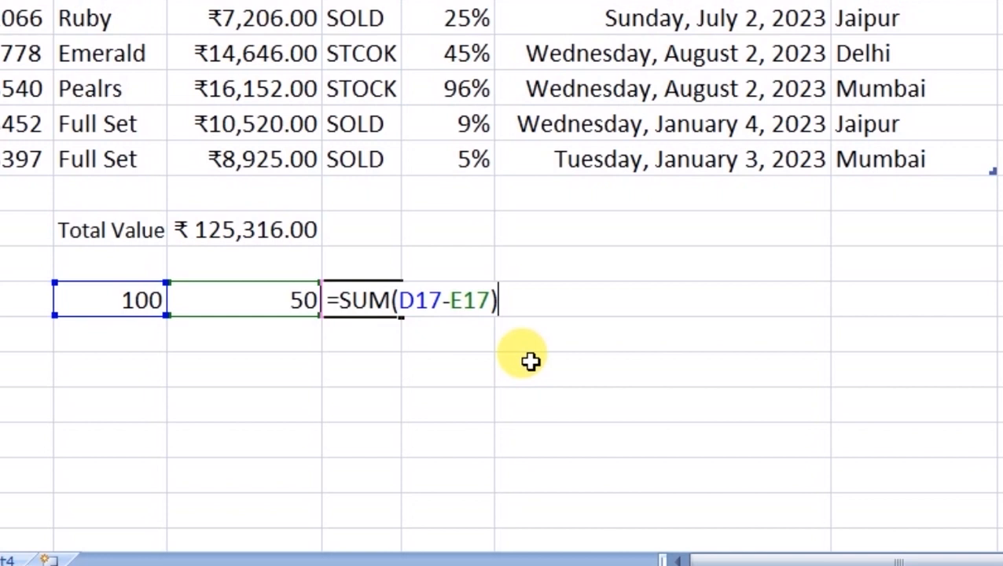
{"action": "key", "text": "Return"}
- Copy the 100 and 50 pair in D17:E17
{"action": "key", "text": "Up"}
{"action": "key", "text": "Right"}
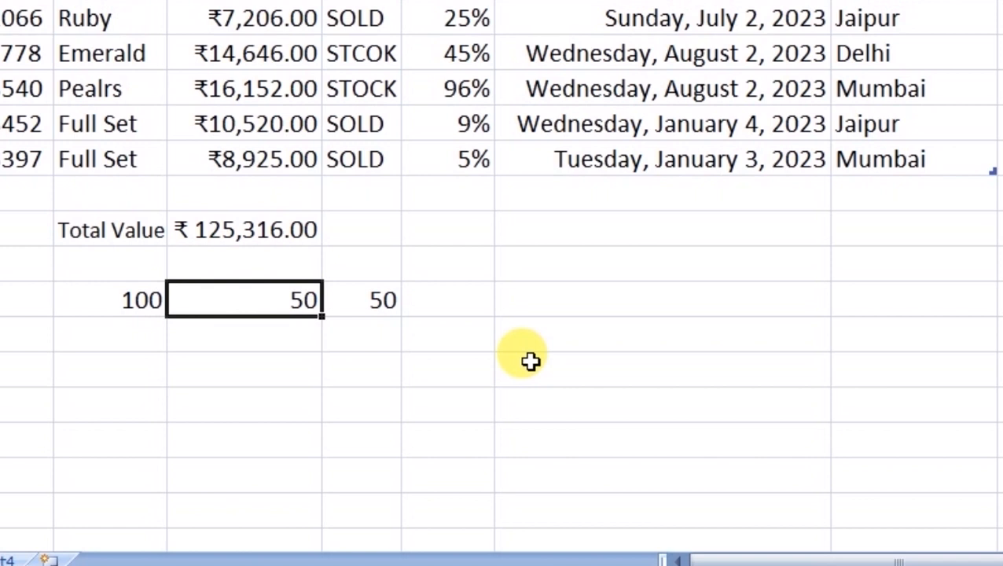
{"action": "key", "text": "Right"}
{"action": "key", "text": "Left"}
{"action": "key", "text": "Right"}
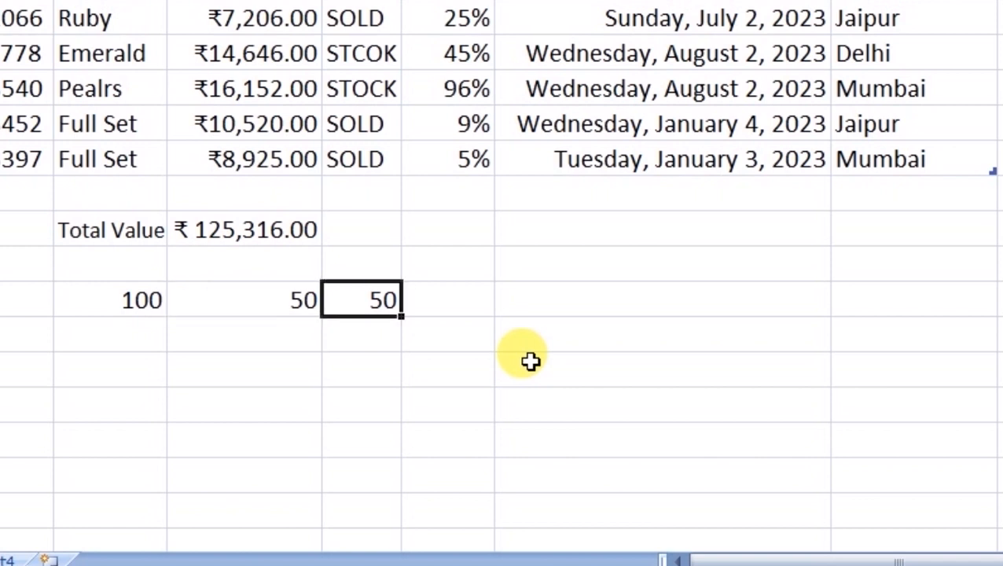
{"action": "key", "text": "Left"}
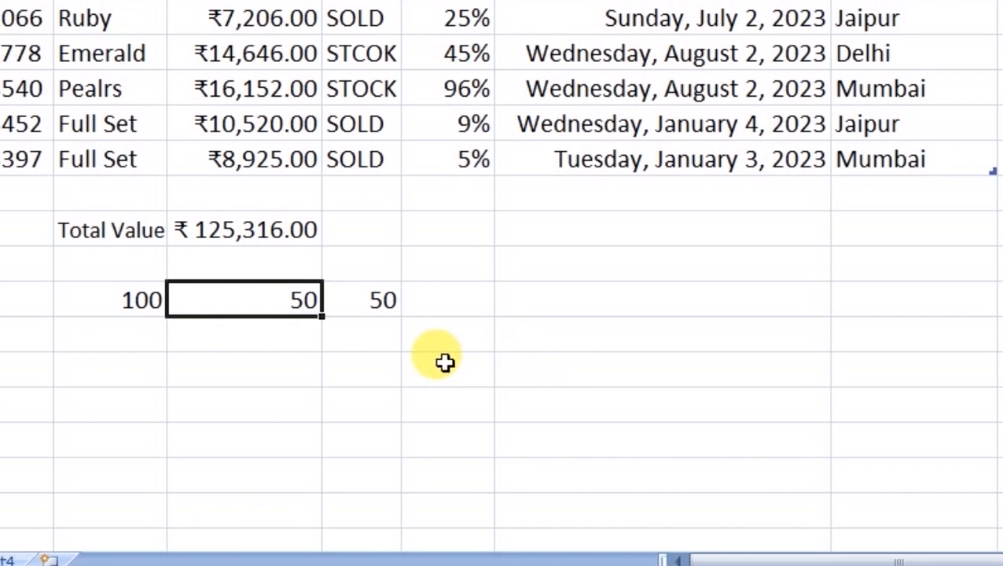
{"action": "left_click_drag", "start_coordinate": [112, 295], "coordinate": [215, 315]}
{"action": "key", "text": "ctrl+c"}
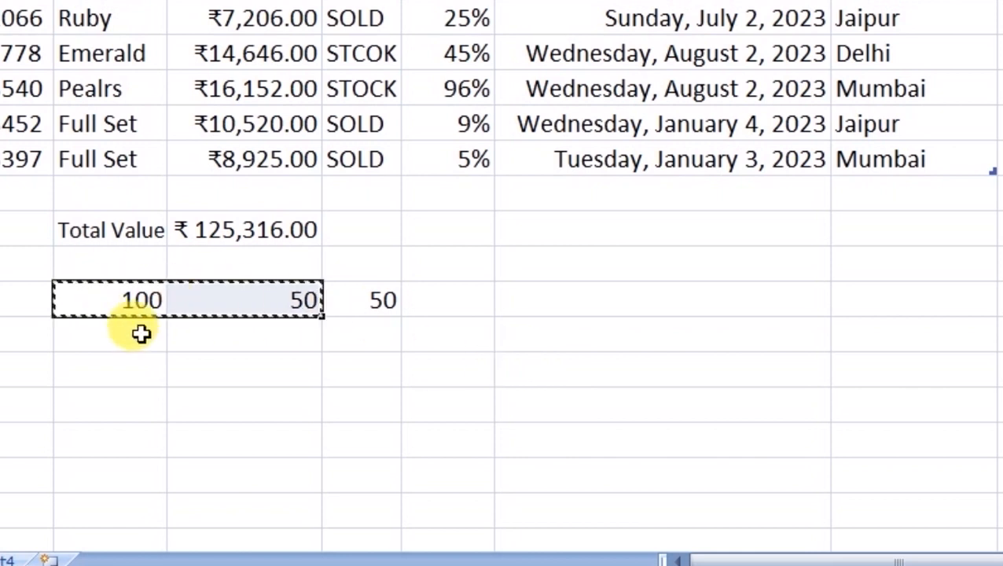
- Paste the 100/50 pair into the five rows below, rows 18–22
{"action": "left_click", "coordinate": [141, 331]}
{"action": "key", "text": "ctrl+v"}
{"action": "left_click", "coordinate": [118, 369]}
{"action": "key", "text": "ctrl+v"}
{"action": "left_click", "coordinate": [125, 403]}
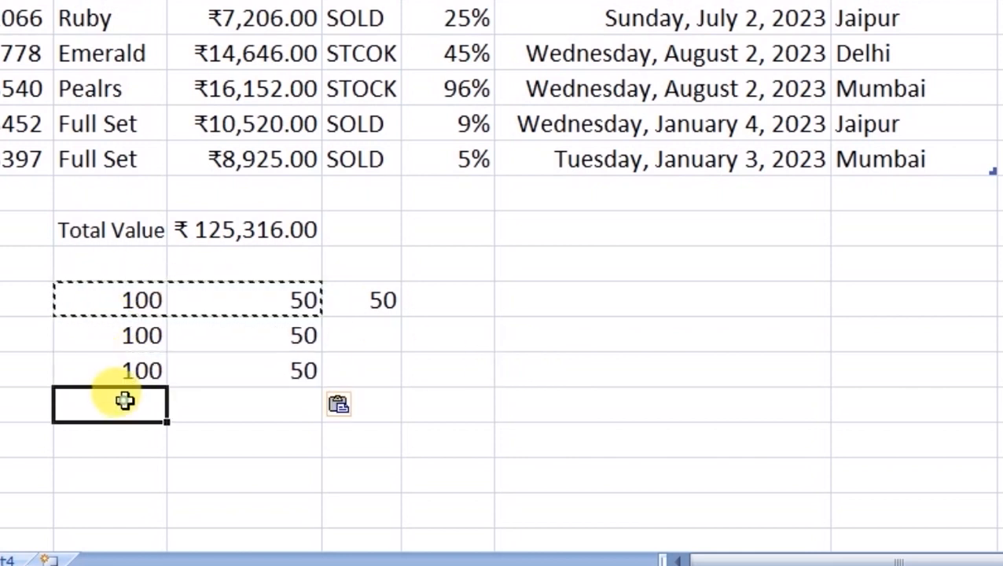
{"action": "key", "text": "ctrl+v"}
{"action": "left_click", "coordinate": [120, 440]}
{"action": "key", "text": "ctrl+v"}
{"action": "left_click", "coordinate": [132, 473]}
{"action": "key", "text": "ctrl+v"}
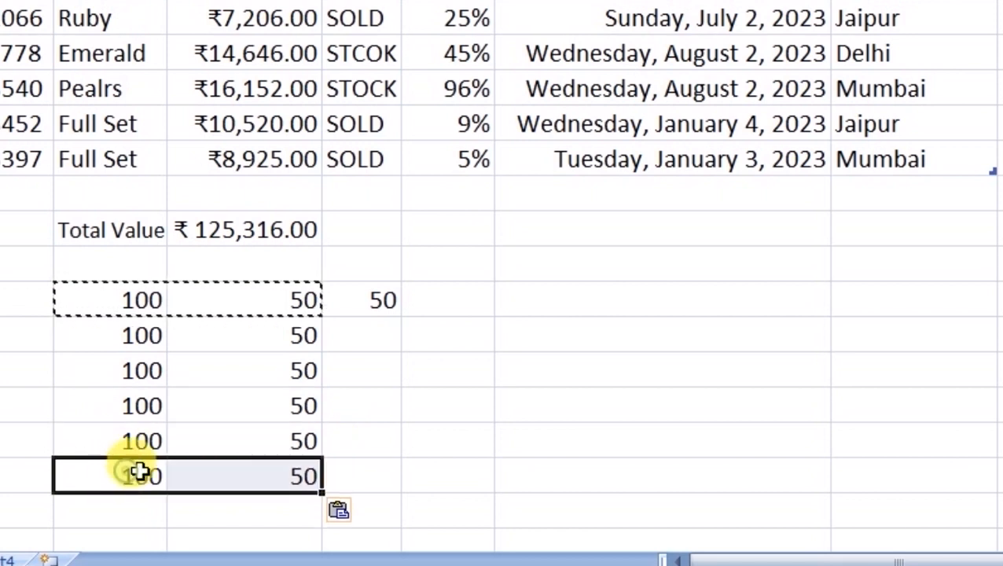
- Change the pasted 50s in column E to 25, 62, 47, 65 and 55
{"action": "left_click", "coordinate": [242, 342]}
{"action": "type", "text": "25"}
{"action": "key", "text": "Return"}
{"action": "type", "text": "62"}
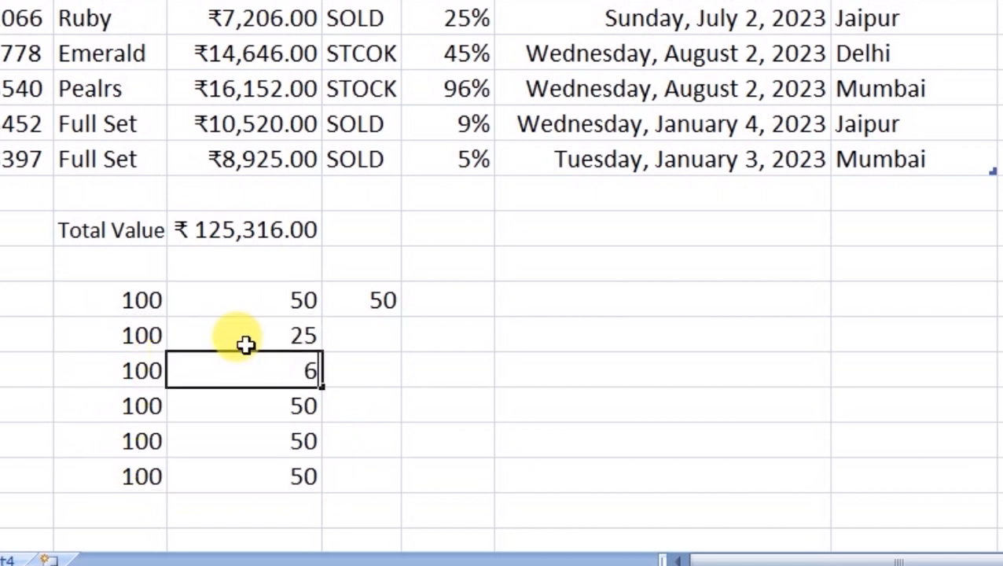
{"action": "key", "text": "Return"}
{"action": "type", "text": "47"}
{"action": "key", "text": "Return"}
{"action": "type", "text": "65"}
{"action": "key", "text": "Return"}
{"action": "type", "text": "55"}
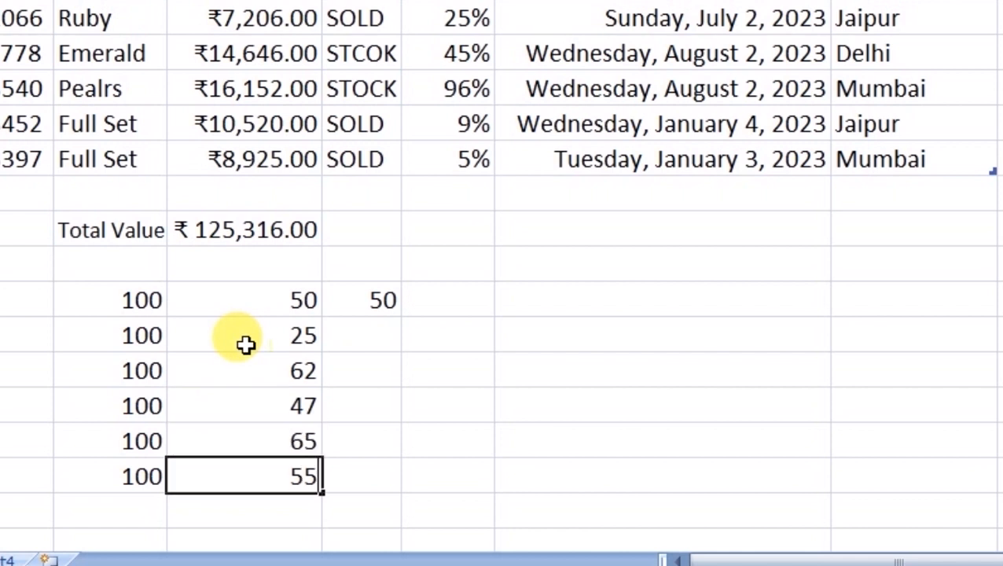
{"action": "key", "text": "Return"}
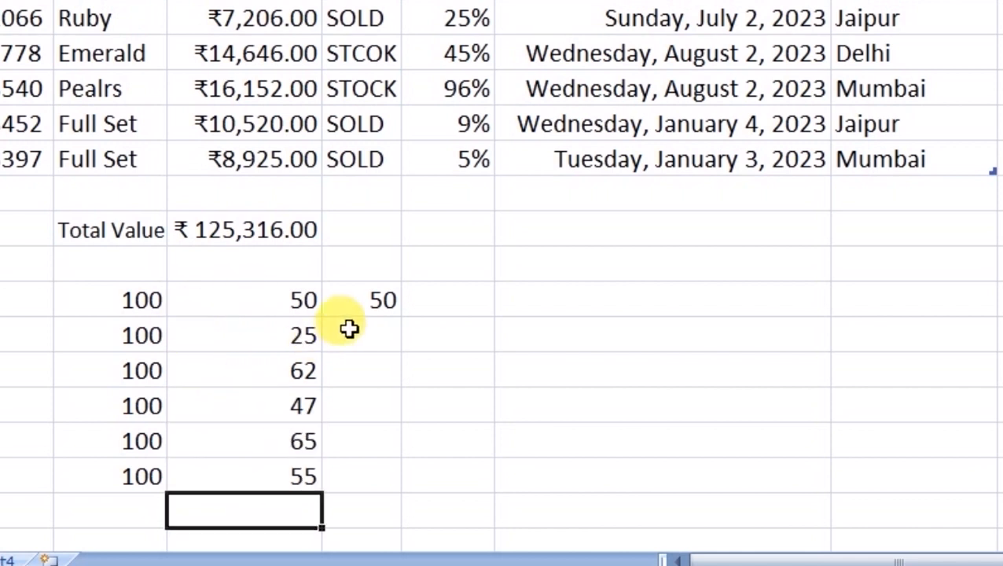
- Change E17 to 1 so F17 shows 99
{"action": "left_click", "coordinate": [242, 304]}
{"action": "type", "text": "1"}
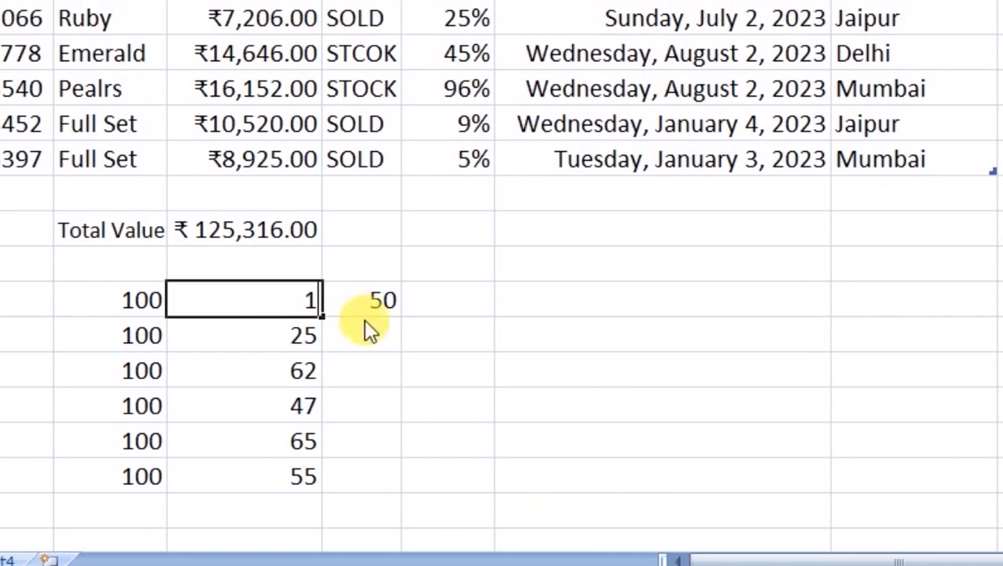
{"action": "key", "text": "Return"}
{"action": "left_click", "coordinate": [383, 297]}
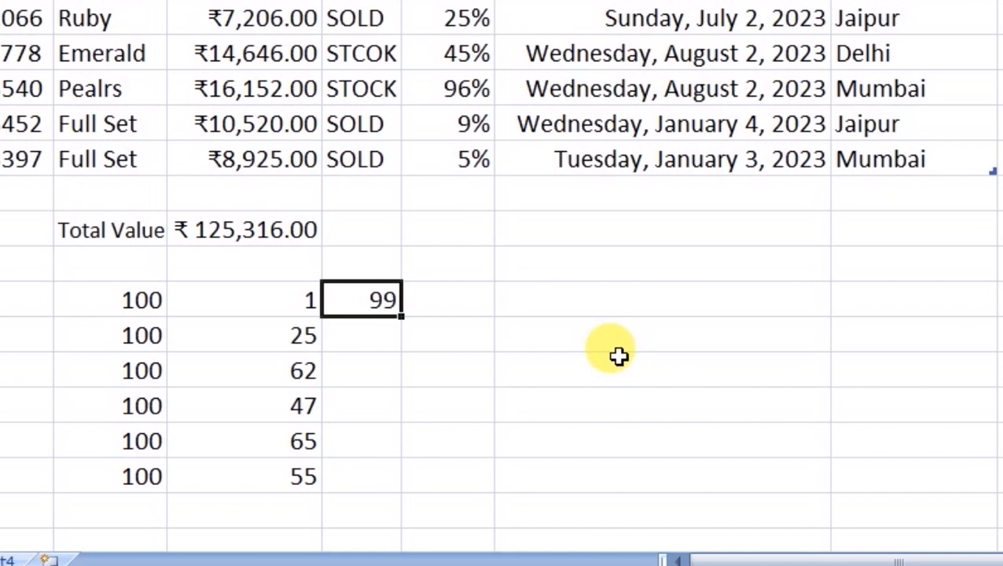
- Rewrite F17's formula as =SUM(100-50), giving 50
{"action": "key", "text": "Left"}
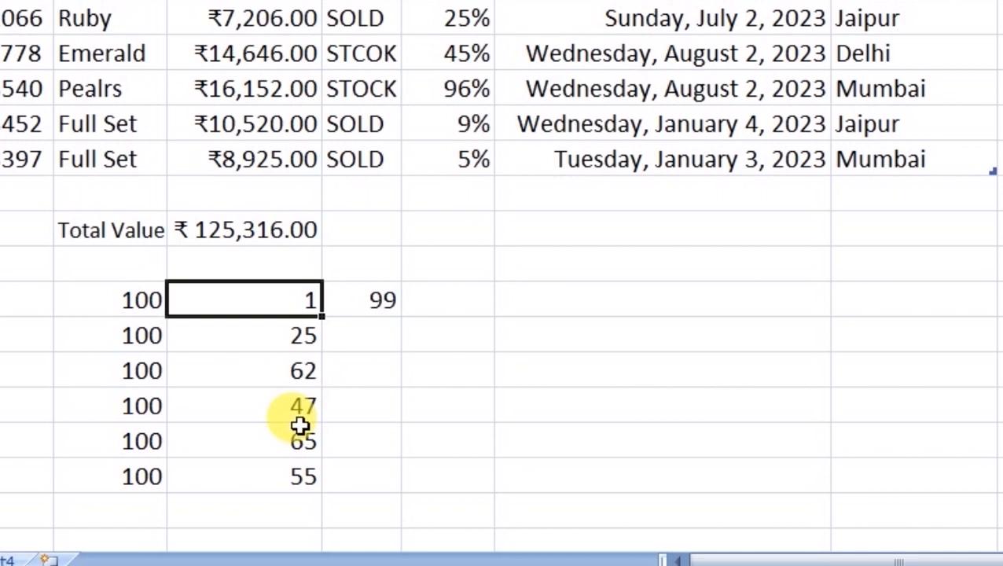
{"action": "left_click", "coordinate": [355, 306]}
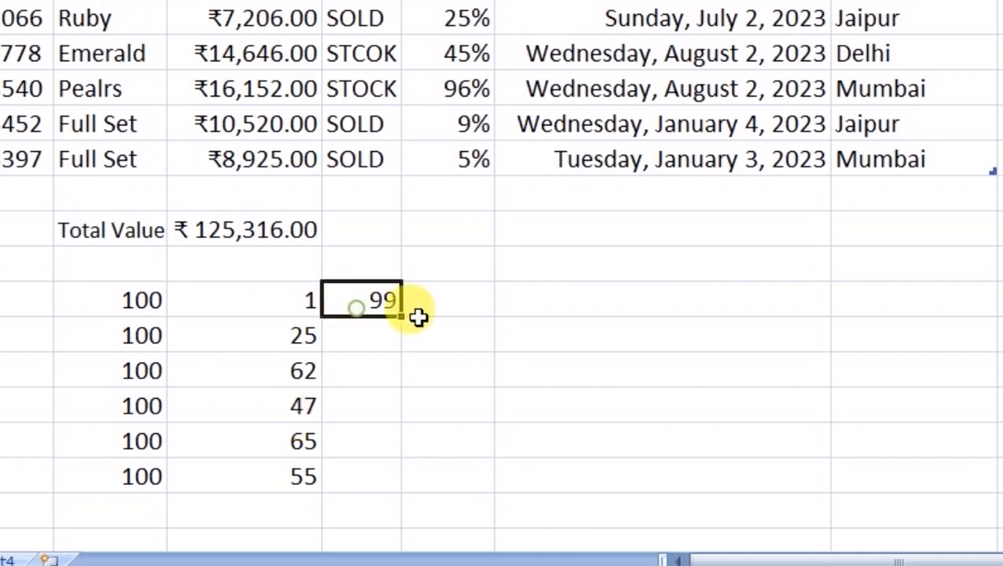
{"action": "key", "text": "F2"}
{"action": "key", "text": "Left"}
{"action": "key", "text": "Left"}
{"action": "key", "text": "Left"}
{"action": "key", "text": "Left"}
{"action": "key", "text": "Left"}
{"action": "key", "text": "Left"}
{"action": "key", "text": "Left"}
{"action": "key", "text": "Left"}
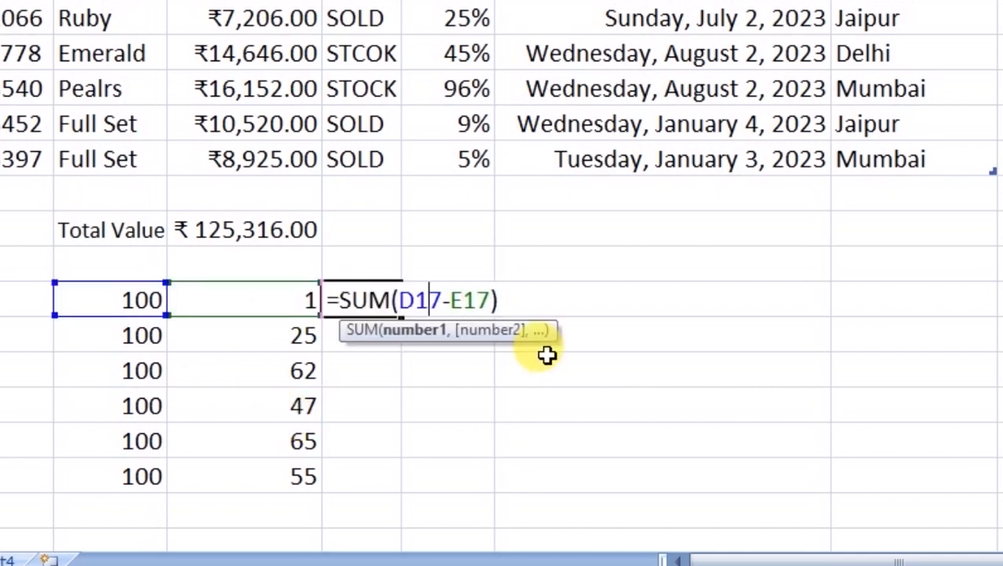
{"action": "key", "text": "Delete"}
{"action": "key", "text": "Delete"}
{"action": "key", "text": "Delete"}
{"action": "type", "text": "100"}
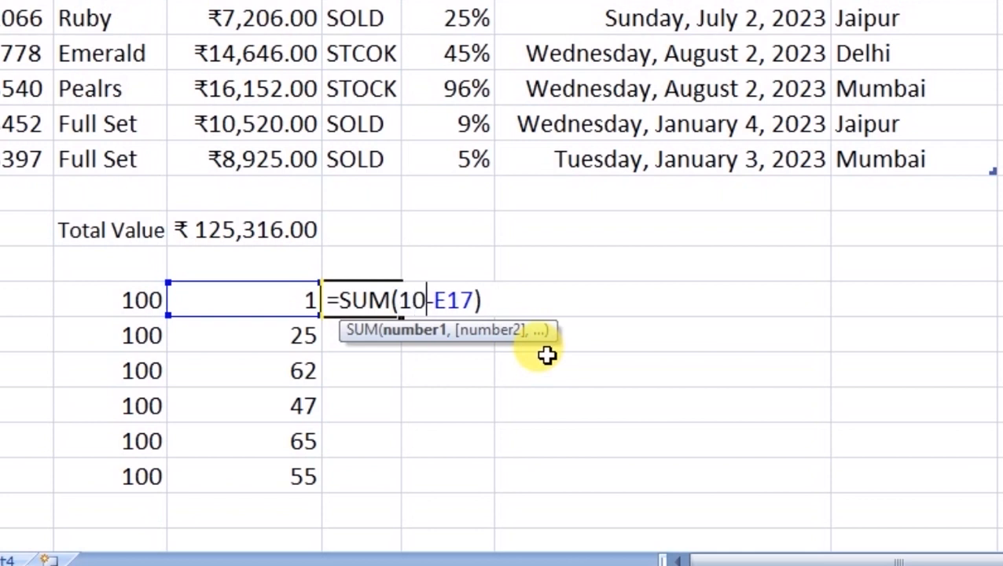
{"action": "key", "text": "Right"}
{"action": "key", "text": "Delete"}
{"action": "key", "text": "Delete"}
{"action": "key", "text": "Delete"}
{"action": "type", "text": "50"}
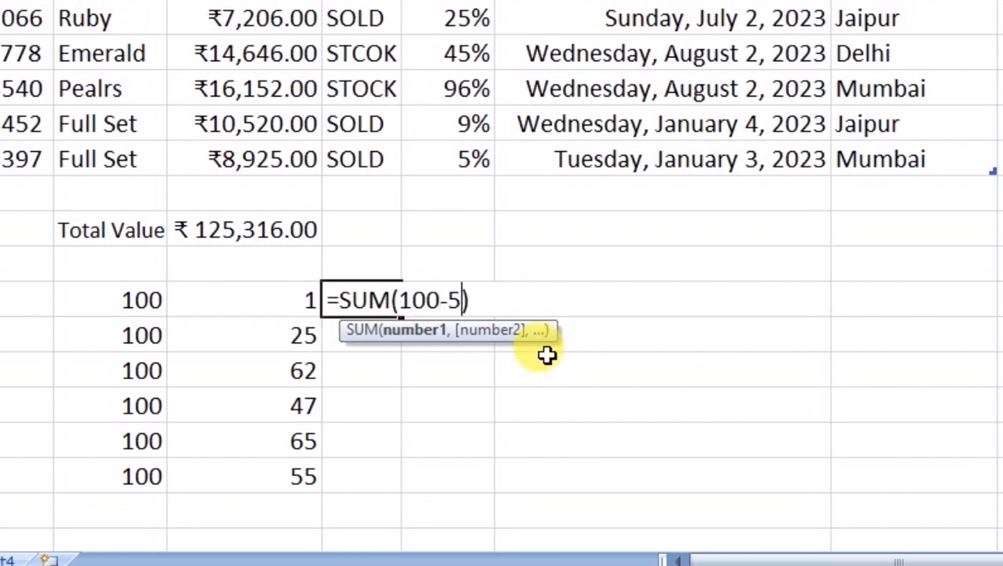
{"action": "key", "text": "Return"}
- Erase F17's formula back to just =SUM(
{"action": "key", "text": "Up"}
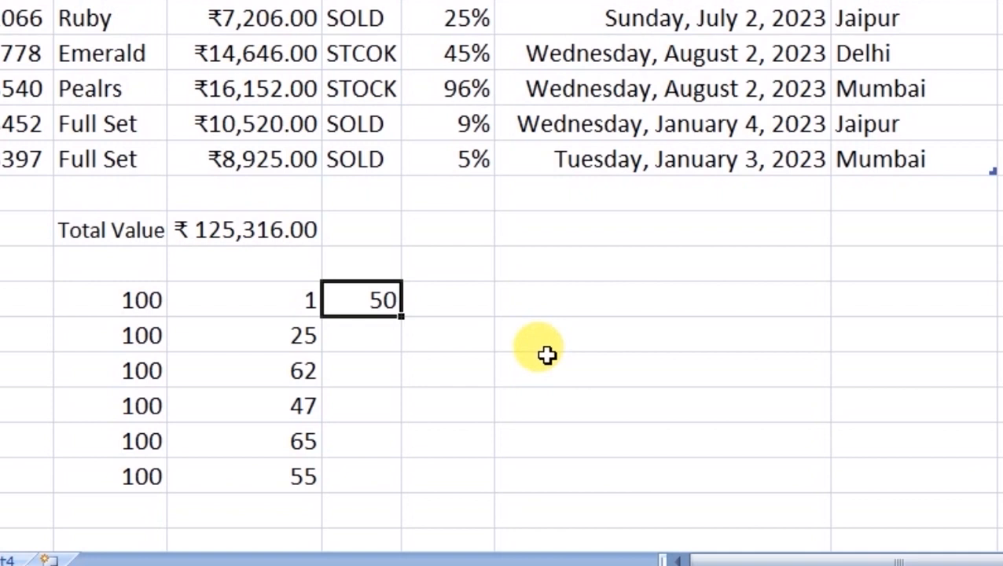
{"action": "key", "text": "Left"}
{"action": "key", "text": "Left"}
{"action": "key", "text": "Right"}
{"action": "key", "text": "Left"}
{"action": "key", "text": "Right"}
{"action": "key", "text": "Left"}
{"action": "key", "text": "Right"}
{"action": "key", "text": "Right"}
{"action": "key", "text": "Left"}
{"action": "key", "text": "Left"}
{"action": "key", "text": "Right"}
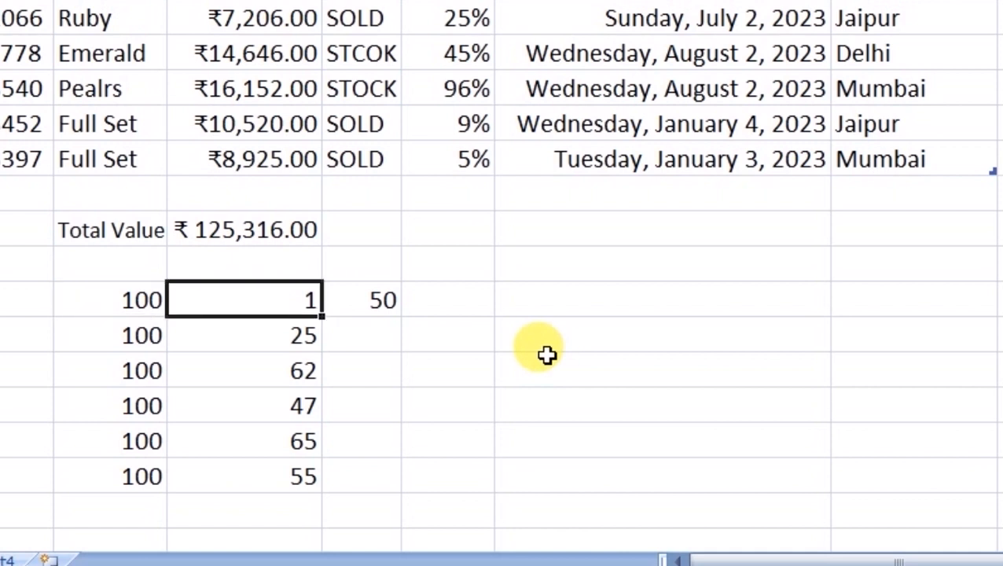
{"action": "key", "text": "Right"}
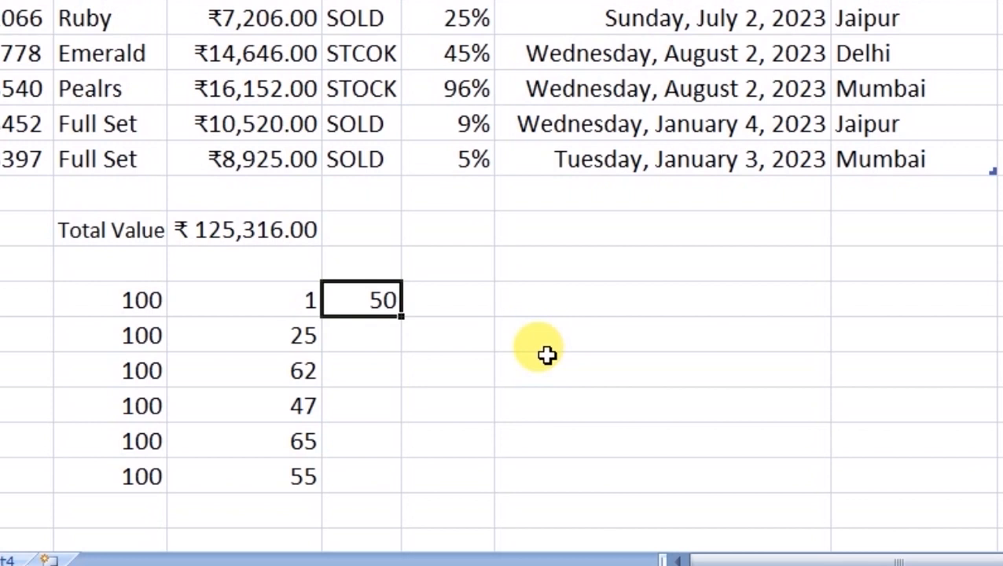
{"action": "key", "text": "Left"}
{"action": "key", "text": "Left"}
{"action": "key", "text": "Right"}
{"action": "key", "text": "Right"}
{"action": "key", "text": "F2"}
{"action": "key", "text": "BackSpace"}
{"action": "key", "text": "BackSpace"}
{"action": "key", "text": "BackSpace"}
{"action": "key", "text": "BackSpace"}
{"action": "key", "text": "BackSpace"}
{"action": "key", "text": "BackSpace"}
{"action": "key", "text": "BackSpace"}
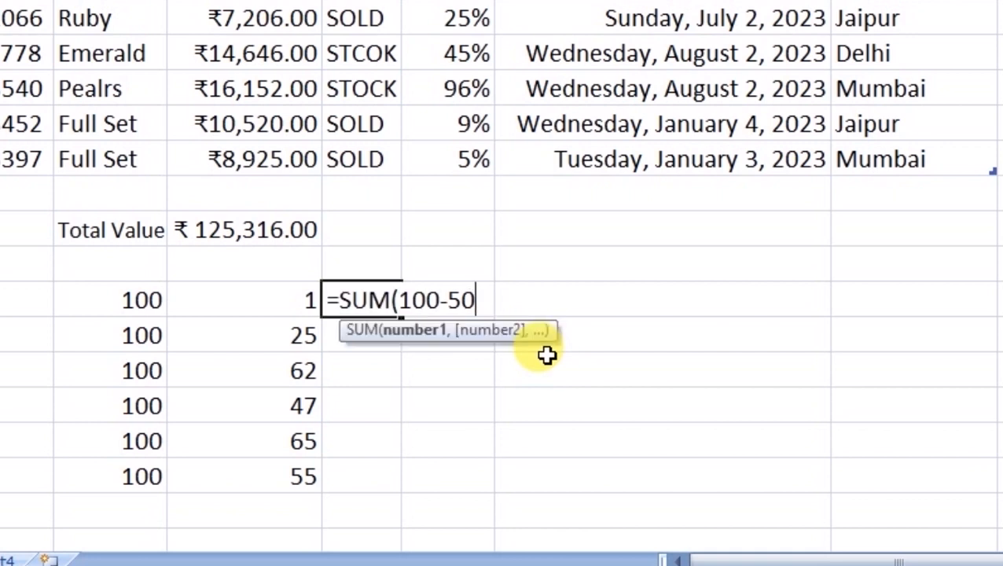
- Complete F17's formula as =SUM(D17-E17) so it shows 99
{"action": "left_click", "coordinate": [130, 301]}
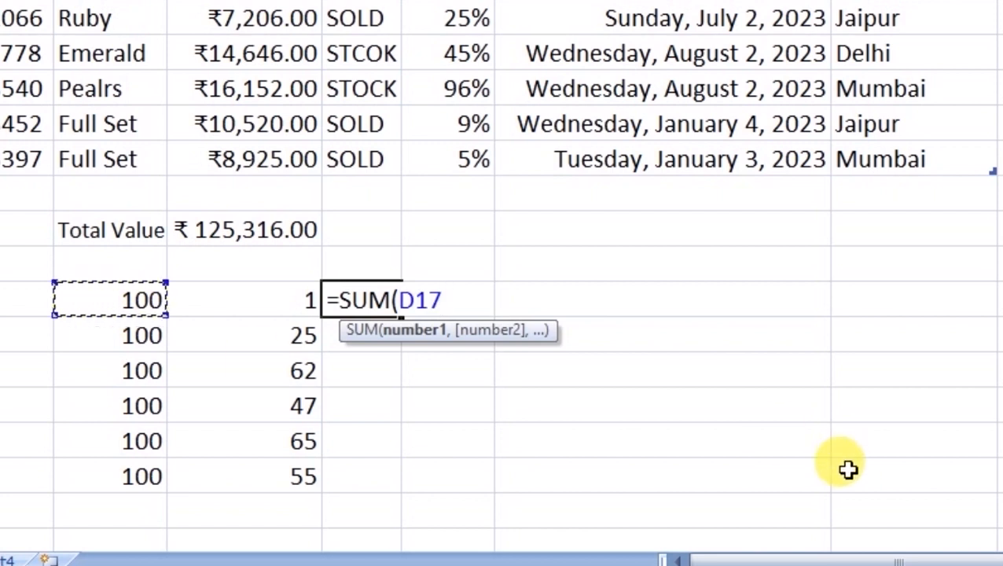
{"action": "type", "text": "-"}
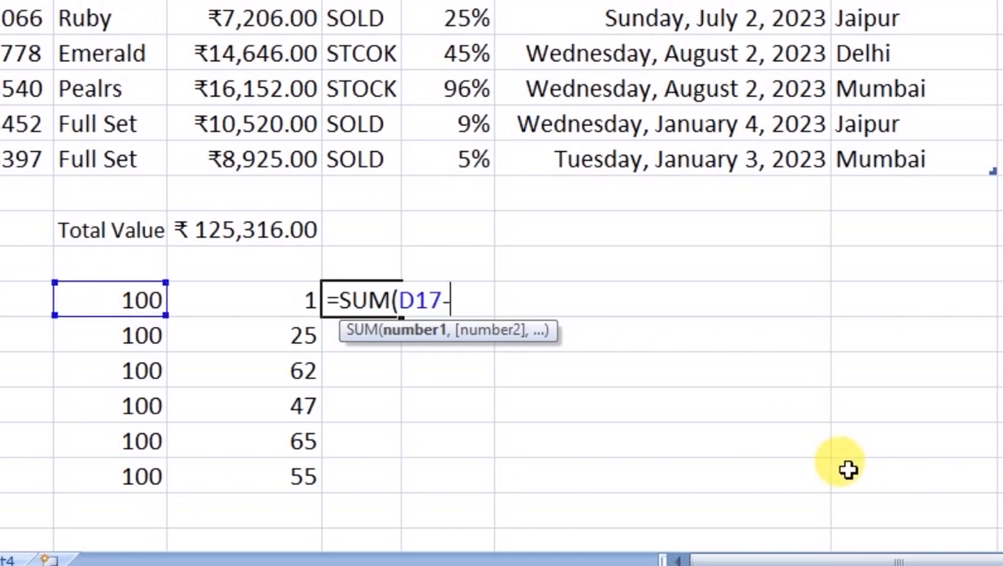
{"action": "left_click", "coordinate": [276, 311]}
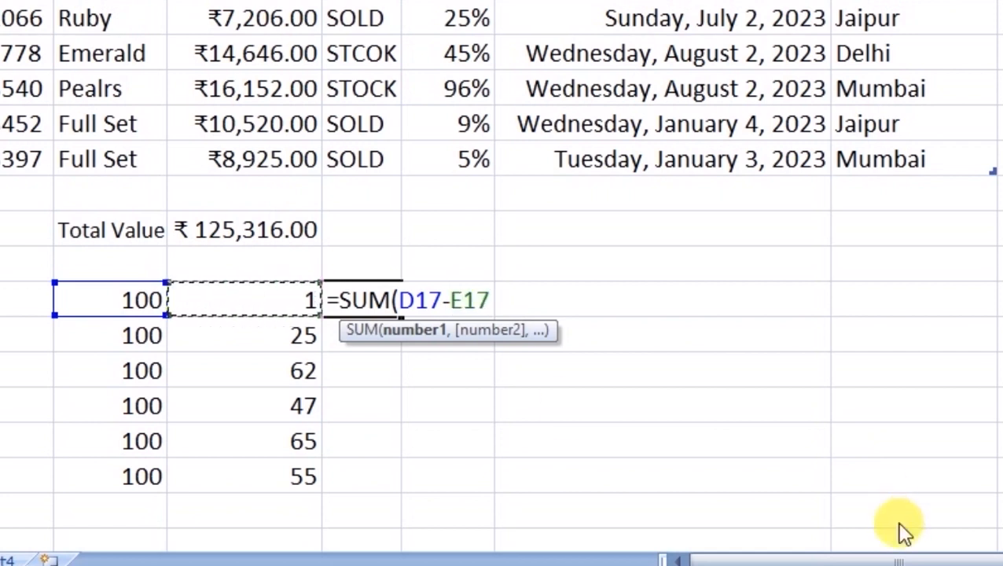
{"action": "type", "text": ")"}
{"action": "key", "text": "Return"}
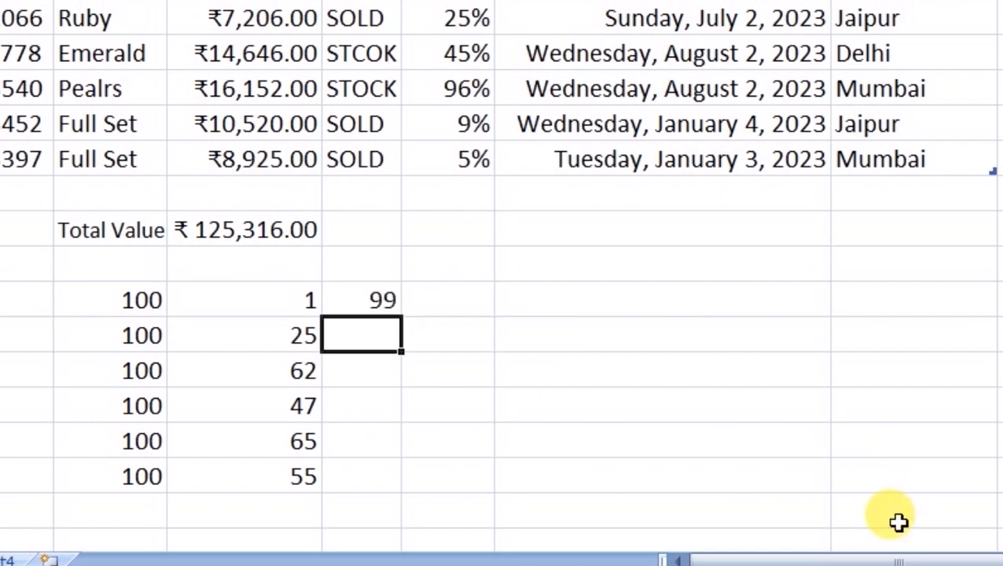
{"action": "key", "text": "Up"}
{"action": "key", "text": "Down"}
- Enter =SUM(D18-E18) in F18 so it shows 75
{"action": "type", "text": "=SUM("}
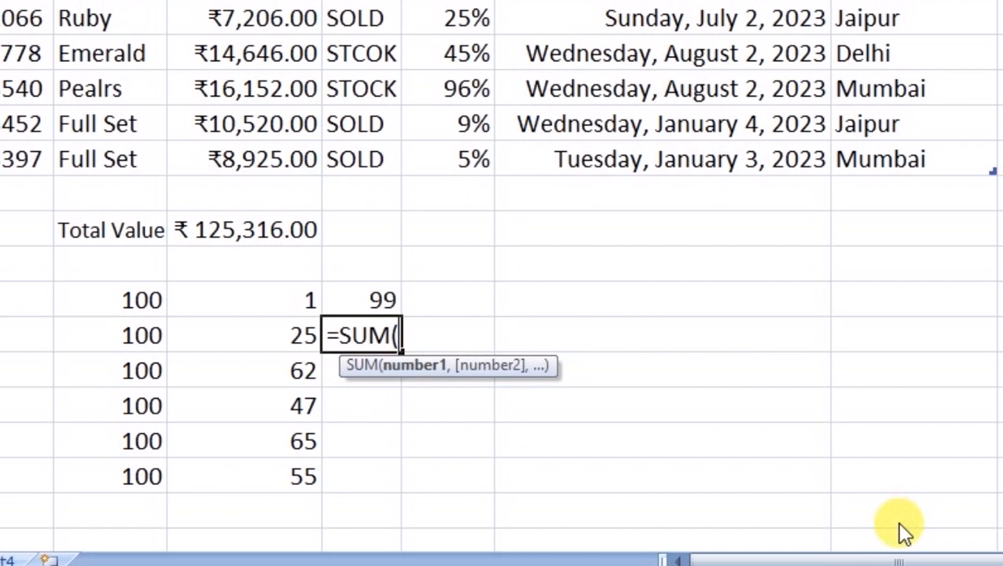
{"action": "left_click", "coordinate": [140, 336]}
{"action": "type", "text": "-"}
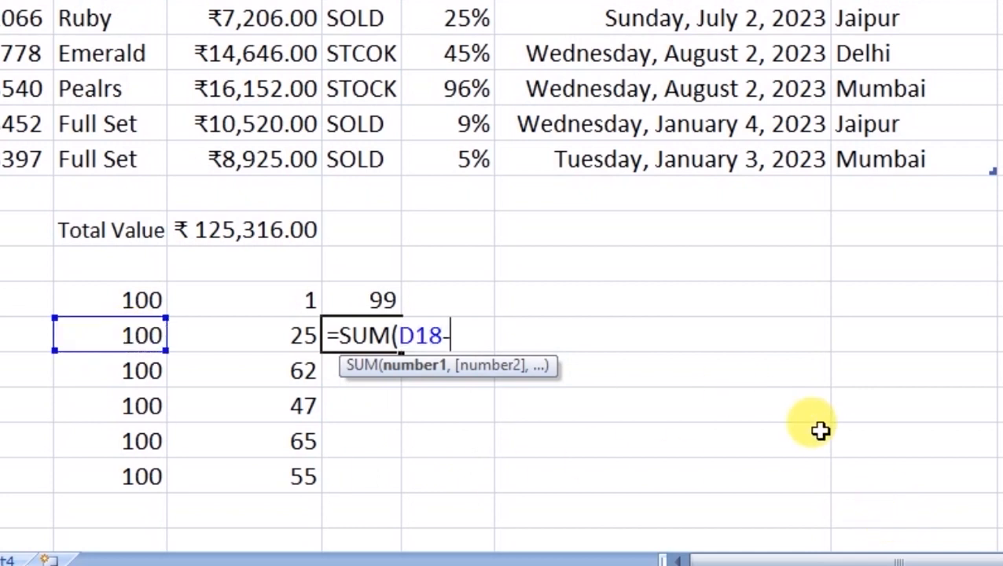
{"action": "left_click", "coordinate": [277, 333]}
{"action": "type", "text": ")"}
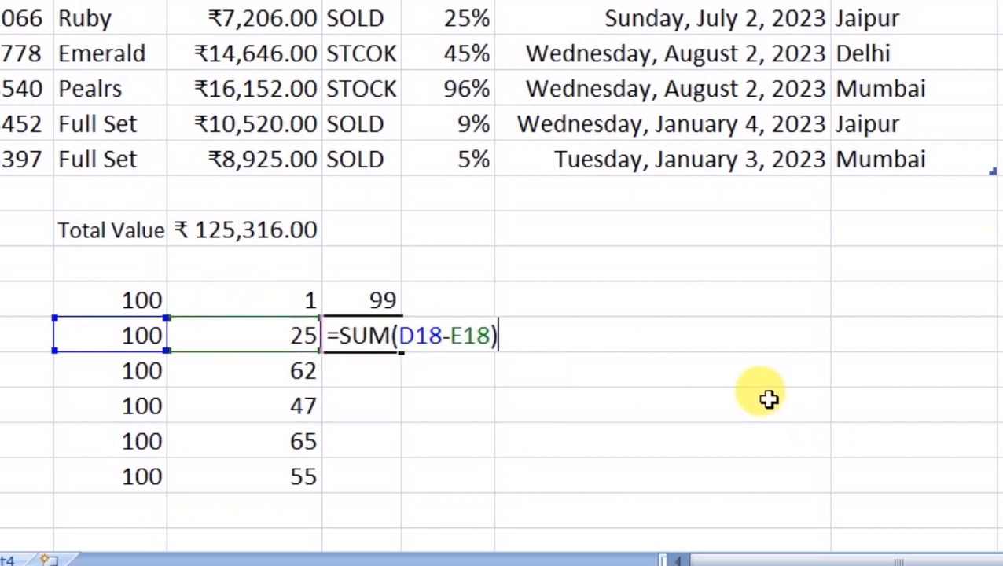
{"action": "key", "text": "Return"}
{"action": "key", "text": "Up"}
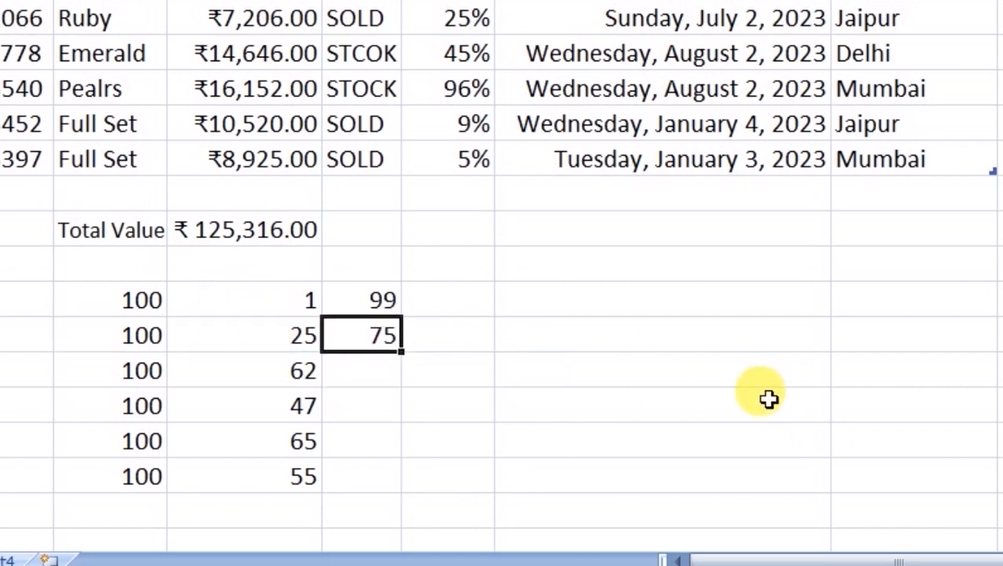
{"action": "key", "text": "Down"}
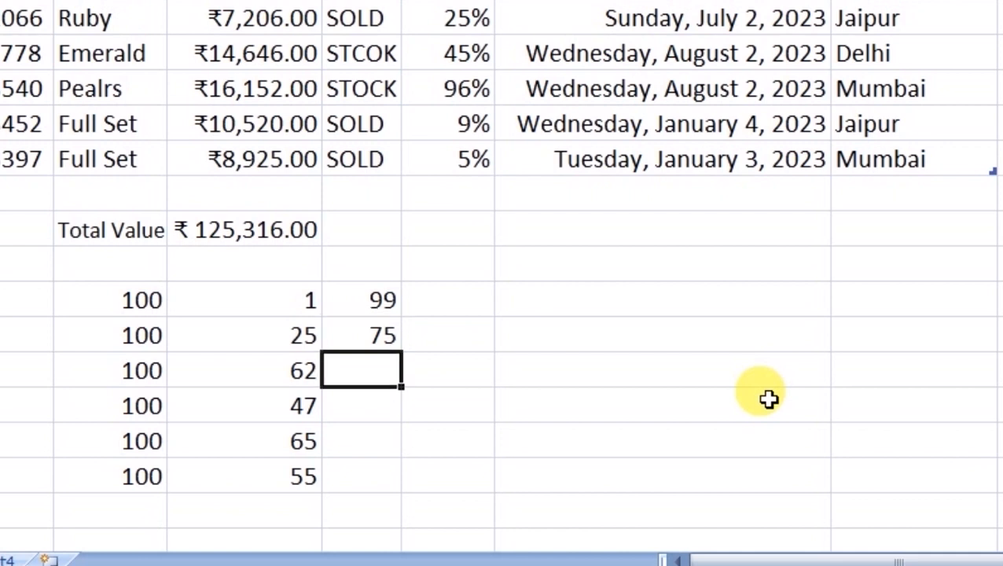
{"action": "key", "text": "Down"}
{"action": "key", "text": "Down"}
{"action": "key", "text": "Down"}
{"action": "key", "text": "Up"}
{"action": "key", "text": "Up"}
{"action": "key", "text": "Up"}
- Cancel the started entry in F19 and delete the 75 result in F18
{"action": "type", "text": "="}
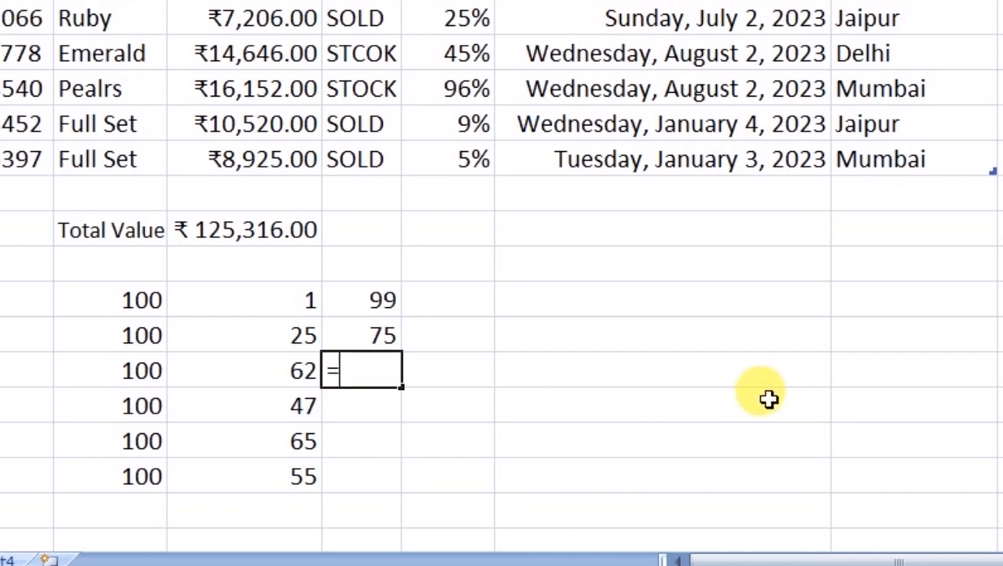
{"action": "key", "text": "Escape"}
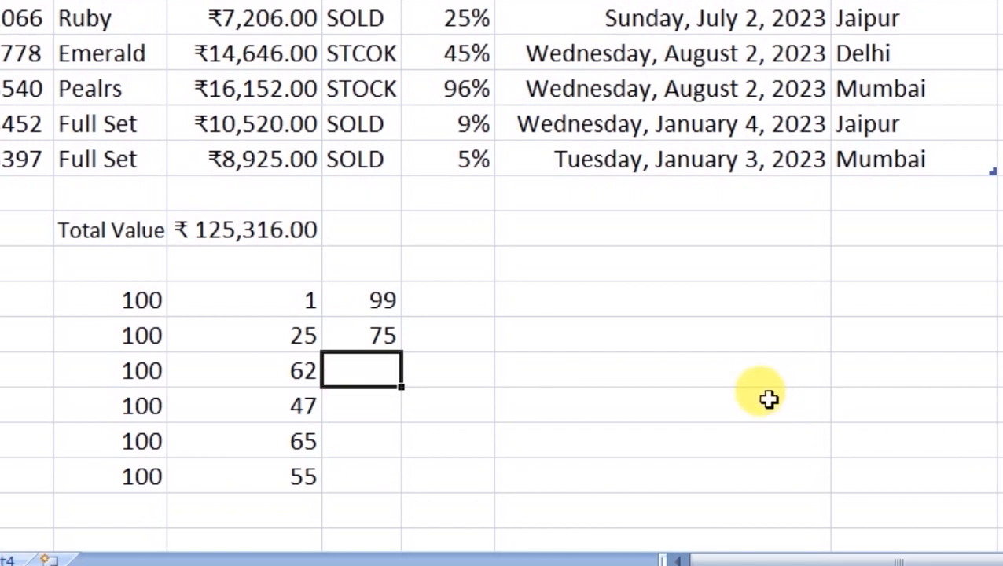
{"action": "key", "text": "Up"}
{"action": "key", "text": "Delete"}
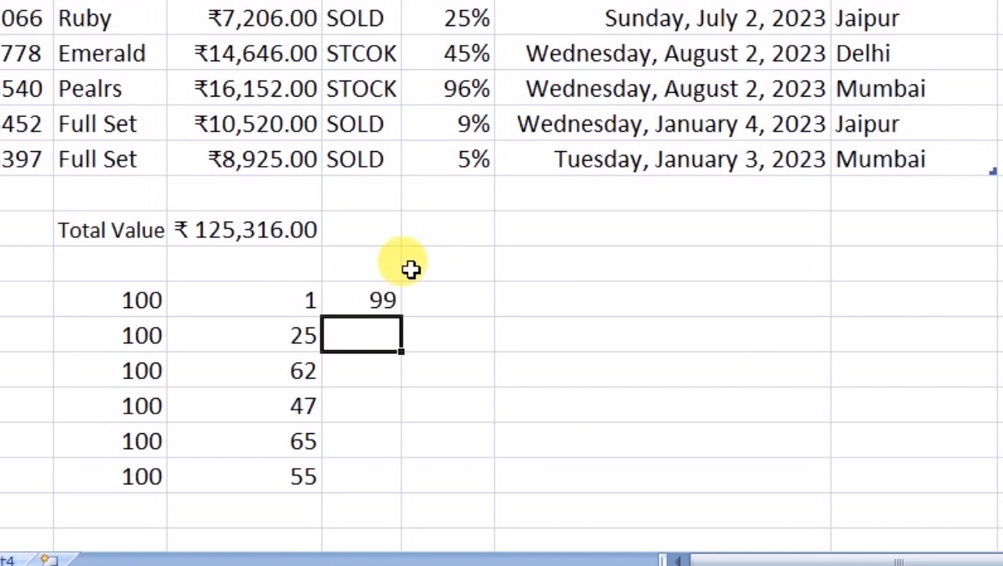
- Confirm F17 holds the =SUM(D17-E17) formula giving 99
{"action": "left_click", "coordinate": [389, 298]}
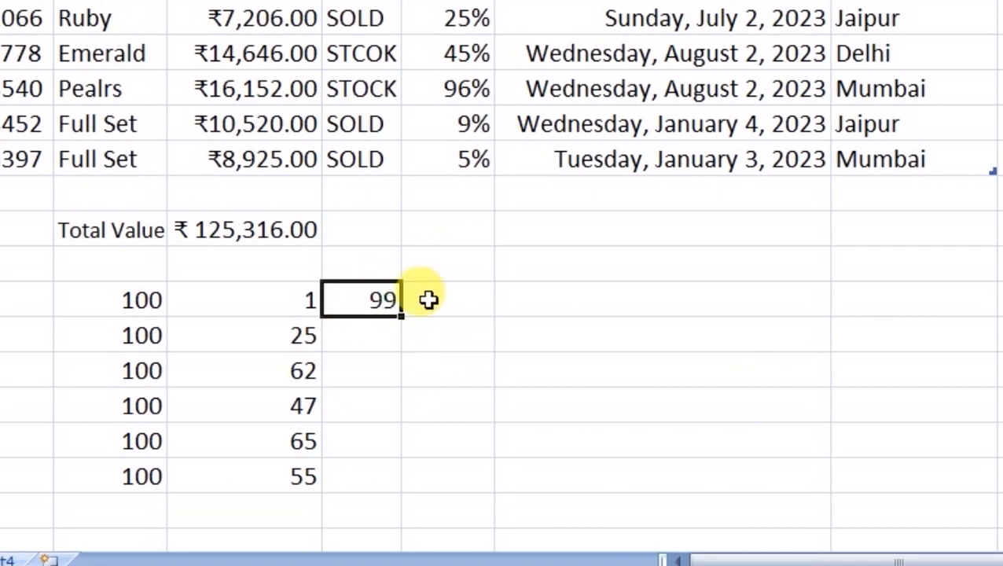
{"action": "key", "text": "F2"}
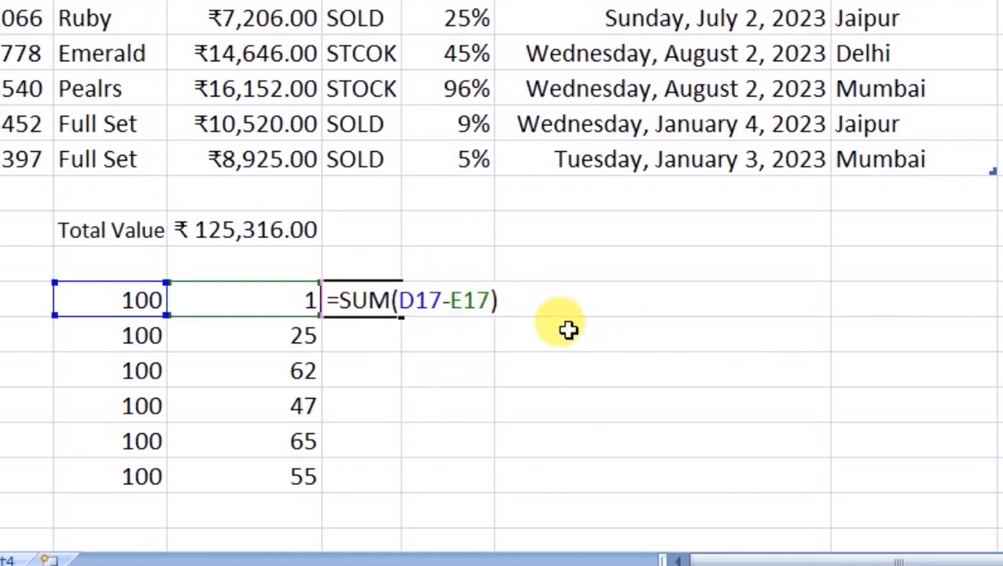
{"action": "key", "text": "Return"}
{"action": "key", "text": "Up"}
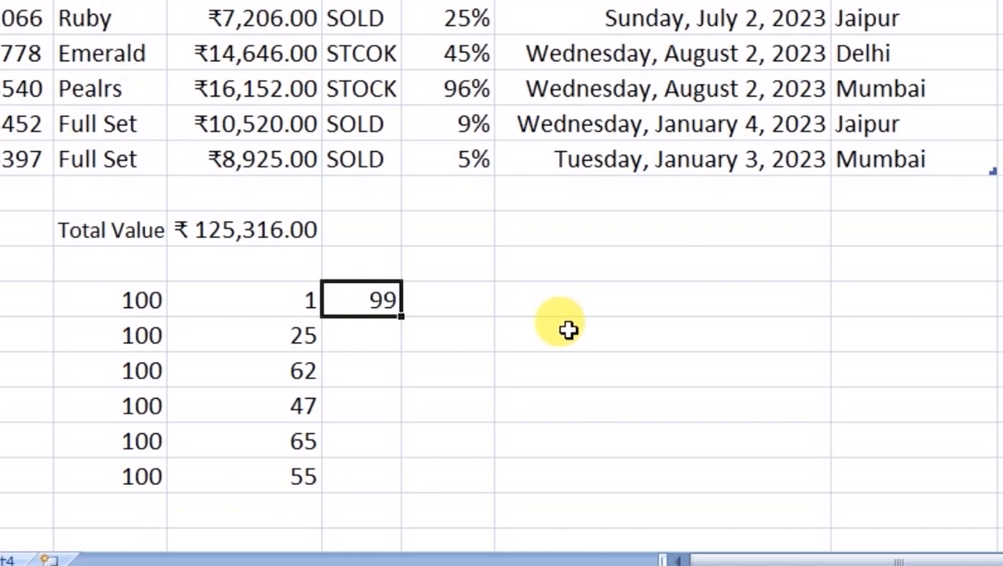
{"action": "key", "text": "Down"}
{"action": "key", "text": "Down"}
{"action": "key", "text": "Down"}
{"action": "key", "text": "Down"}
{"action": "key", "text": "Up"}
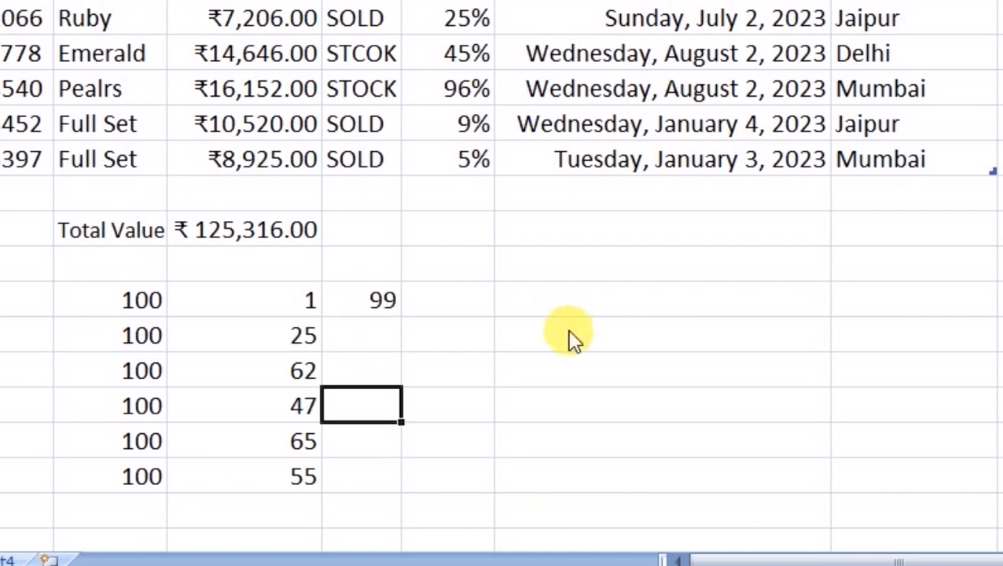
{"action": "key", "text": "Down"}
{"action": "key", "text": "Down"}
{"action": "key", "text": "Up"}
{"action": "key", "text": "Up"}
{"action": "key", "text": "Up"}
{"action": "key", "text": "Up"}
{"action": "key", "text": "Up"}
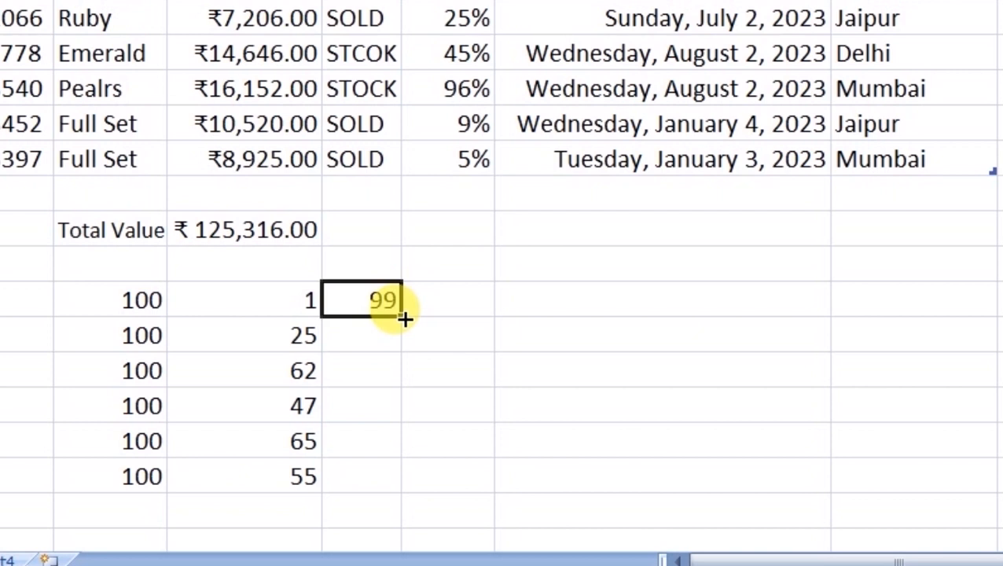
- Copy F17's formula down toward F22 and compare row 18's 100, 25 and 75
{"action": "left_click_drag", "start_coordinate": [404, 318], "coordinate": [404, 406]}
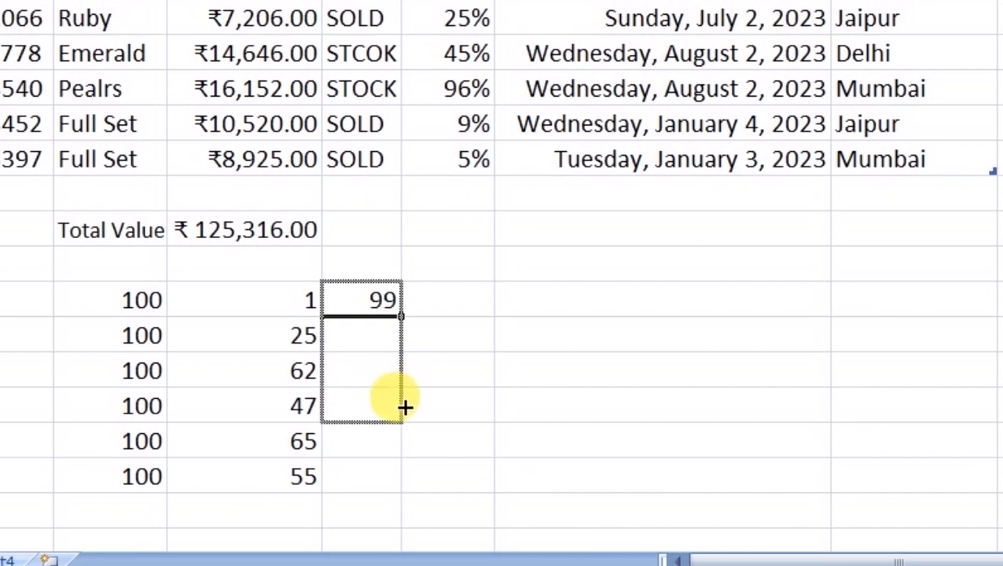
{"action": "left_click_drag", "start_coordinate": [405, 413], "coordinate": [392, 494]}
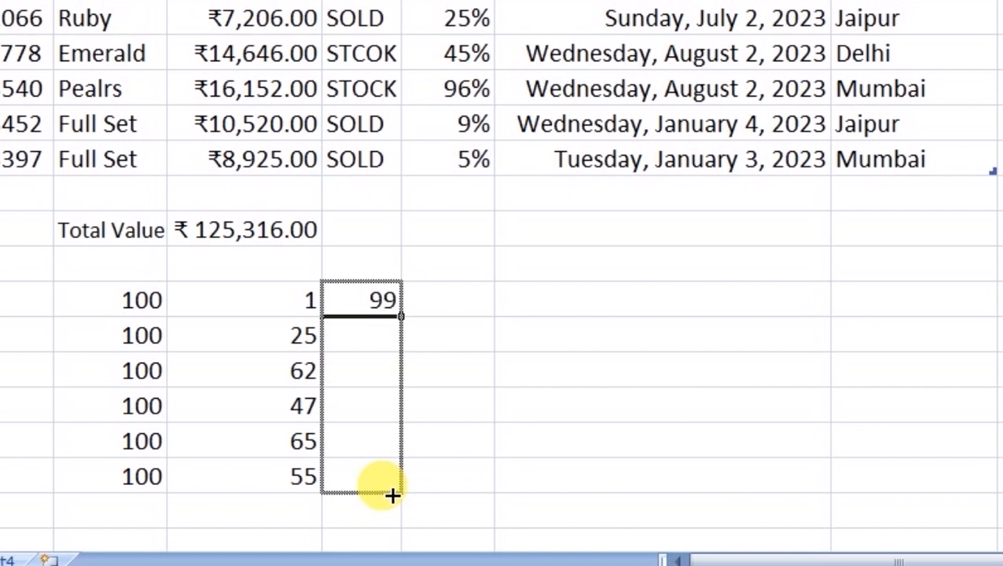
{"action": "left_click_drag", "start_coordinate": [392, 494], "coordinate": [390, 489]}
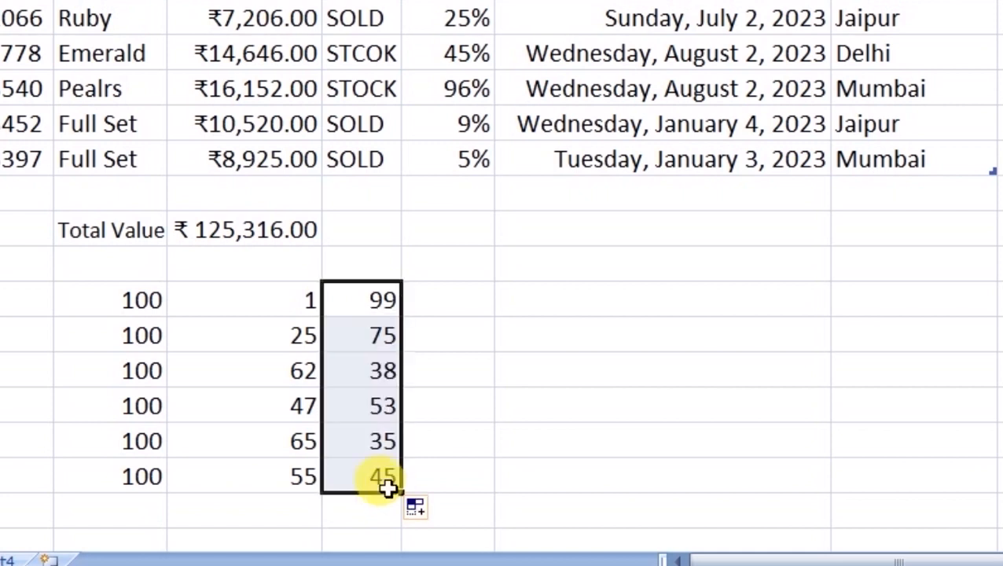
{"action": "left_click", "coordinate": [385, 333]}
{"action": "left_click", "coordinate": [298, 298]}
{"action": "left_click", "coordinate": [389, 303]}
{"action": "left_click", "coordinate": [108, 343]}
{"action": "left_click", "coordinate": [283, 338]}
{"action": "left_click", "coordinate": [383, 336]}
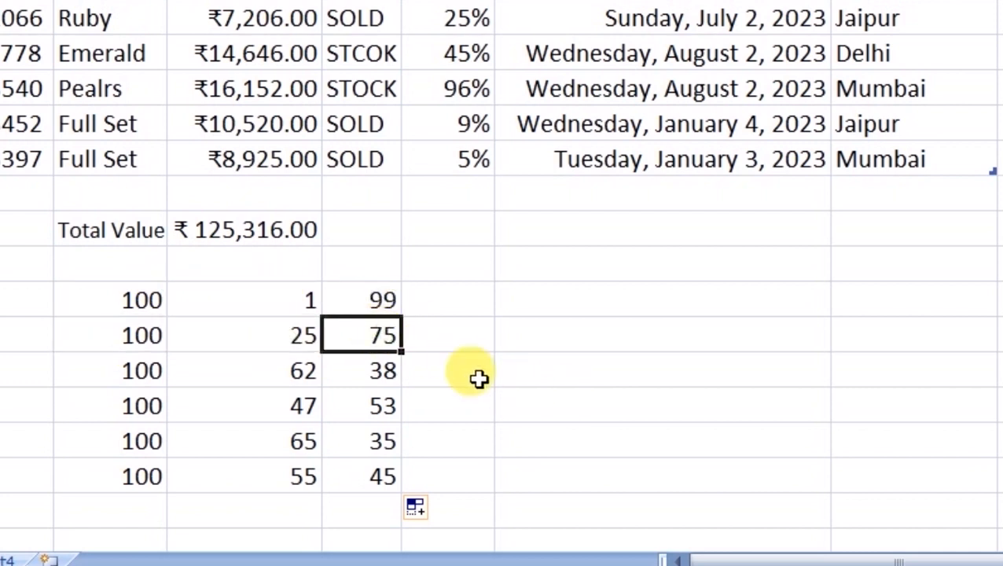
{"action": "left_click", "coordinate": [371, 301]}
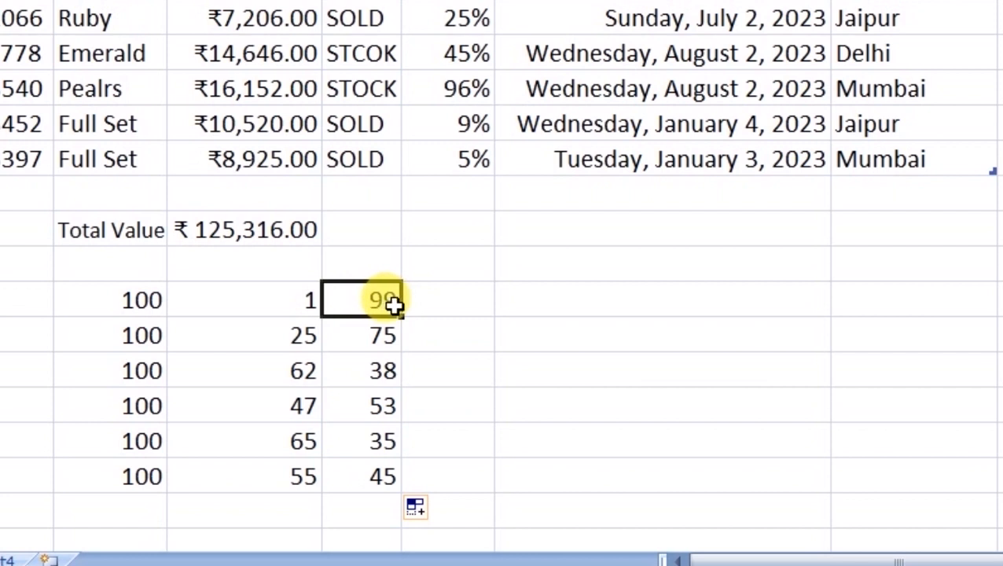
- Refill F17's formula through F22 so rows below show 38, 53, 35 and 45
{"action": "left_click", "coordinate": [406, 322]}
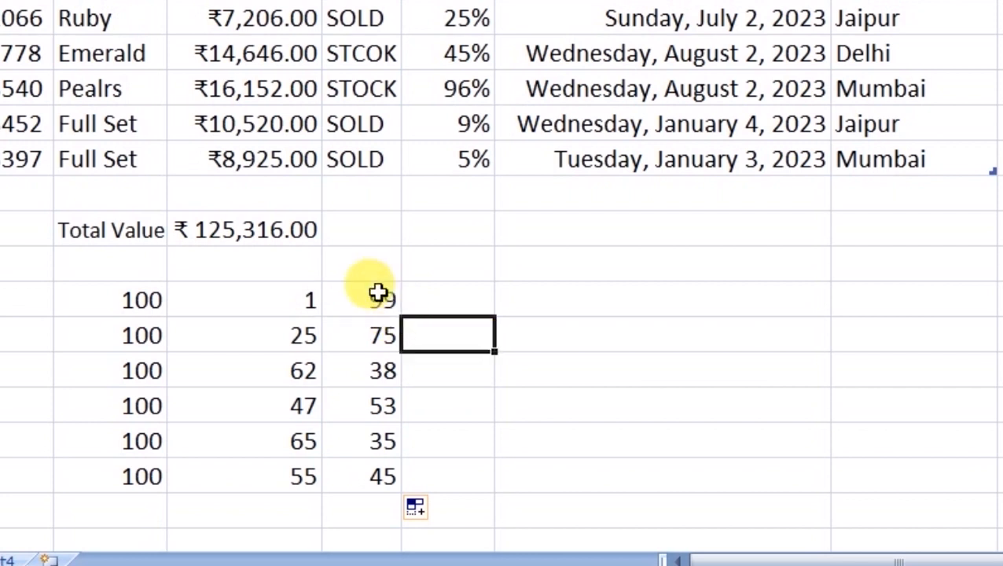
{"action": "left_click", "coordinate": [380, 292]}
{"action": "left_click_drag", "start_coordinate": [406, 319], "coordinate": [413, 487]}
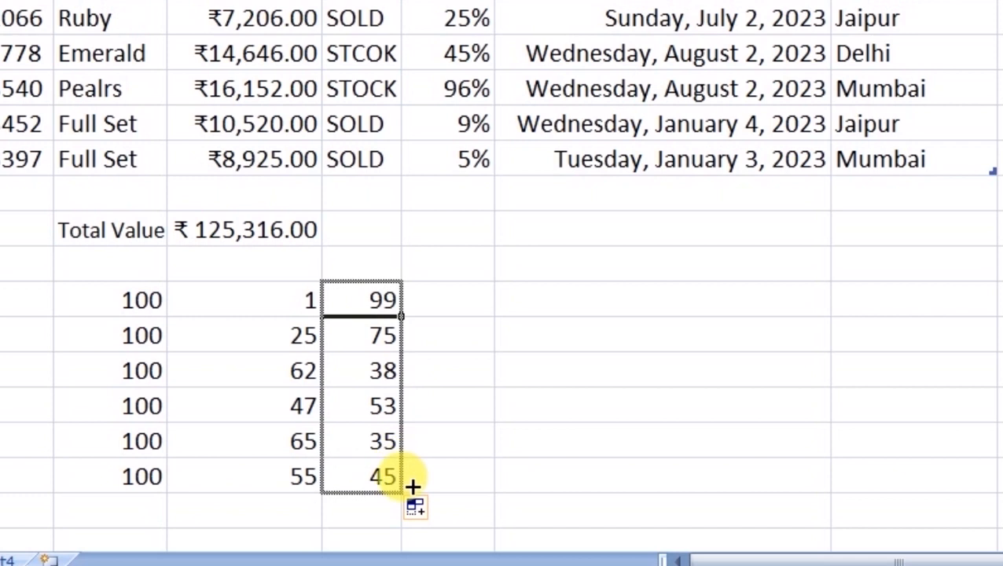
{"action": "left_click_drag", "start_coordinate": [413, 487], "coordinate": [417, 485]}
{"action": "left_click", "coordinate": [452, 407]}
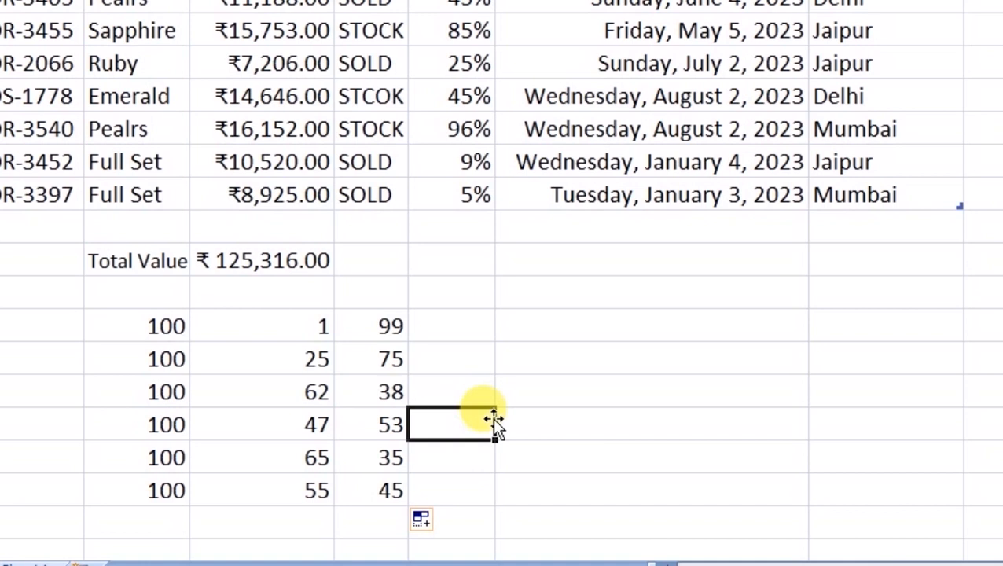
{"action": "scroll", "coordinate": [494, 438], "scroll_direction": "down", "scroll_amount": 2}
{"action": "scroll", "coordinate": [488, 375], "scroll_direction": "up", "scroll_amount": 3}
{"action": "scroll", "coordinate": [481, 374], "scroll_direction": "down", "scroll_amount": 1}
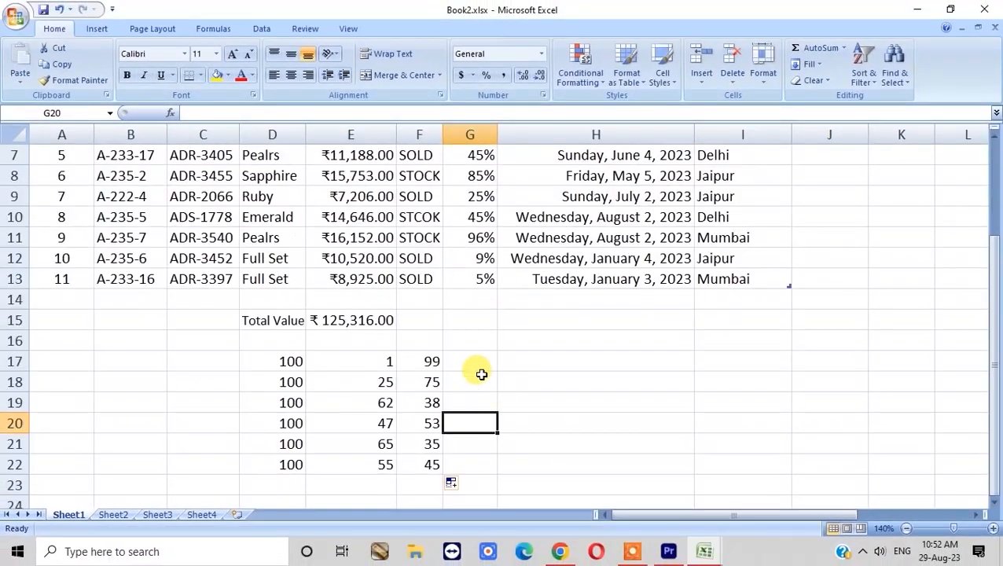
- Enter the note 'SUM + - * /' in H16
{"action": "left_click", "coordinate": [432, 362]}
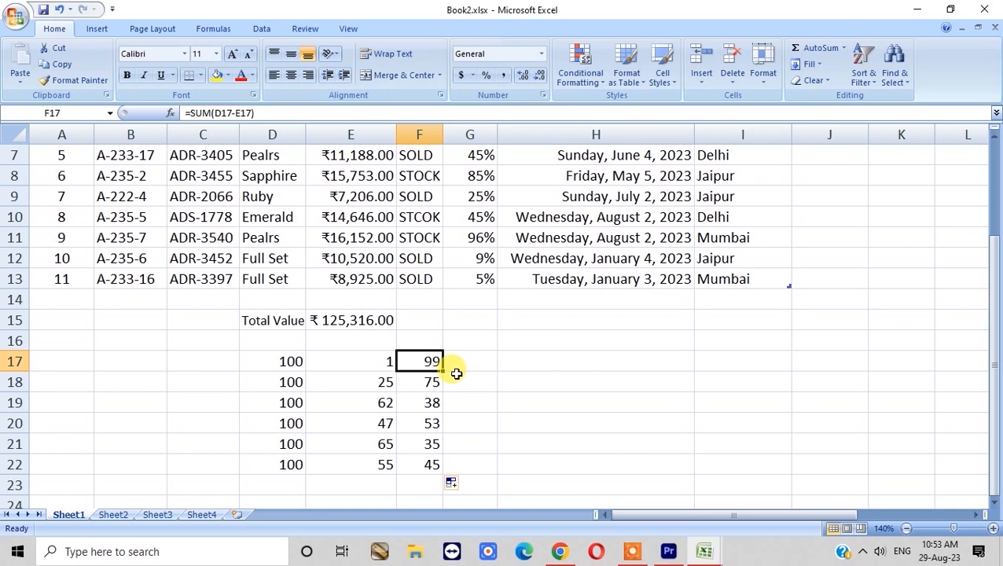
{"action": "left_click", "coordinate": [537, 341]}
{"action": "type", "text": "SUM"}
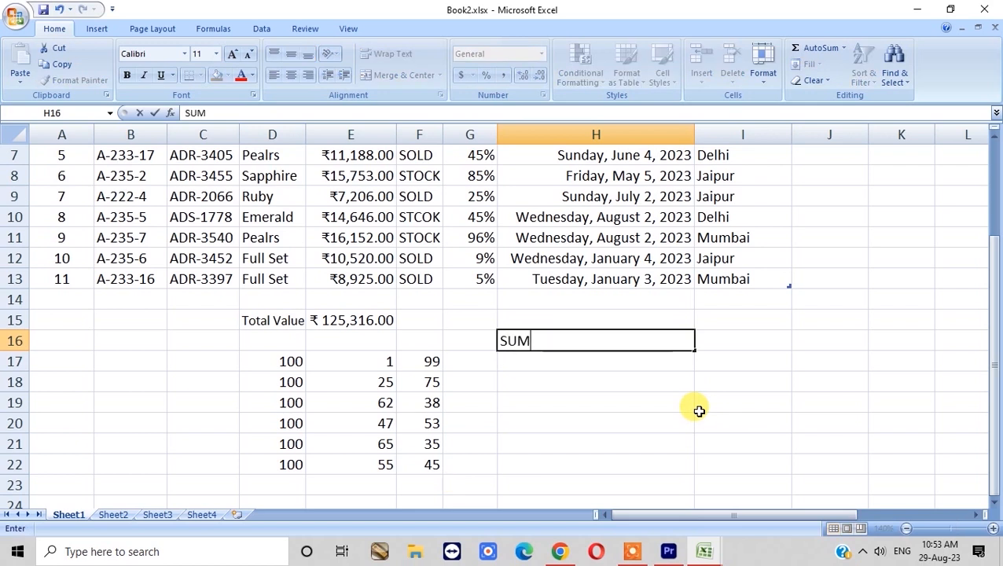
{"action": "type", "text": " + - * /"}
{"action": "key", "text": "Left"}
{"action": "key", "text": "Left"}
{"action": "key", "text": "Right"}
{"action": "key", "text": "Right"}
{"action": "key", "text": "Right"}
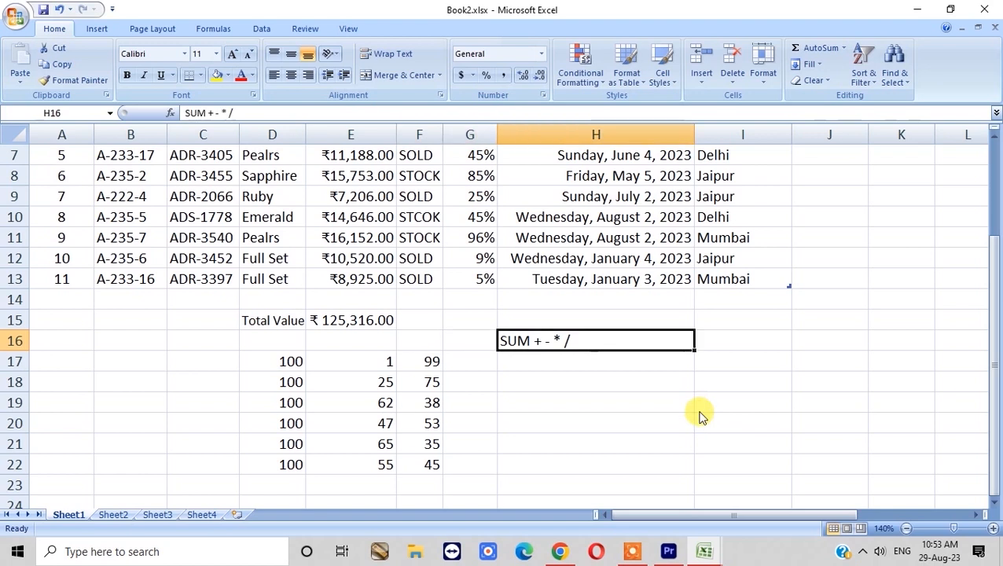
{"action": "key", "text": "Left"}
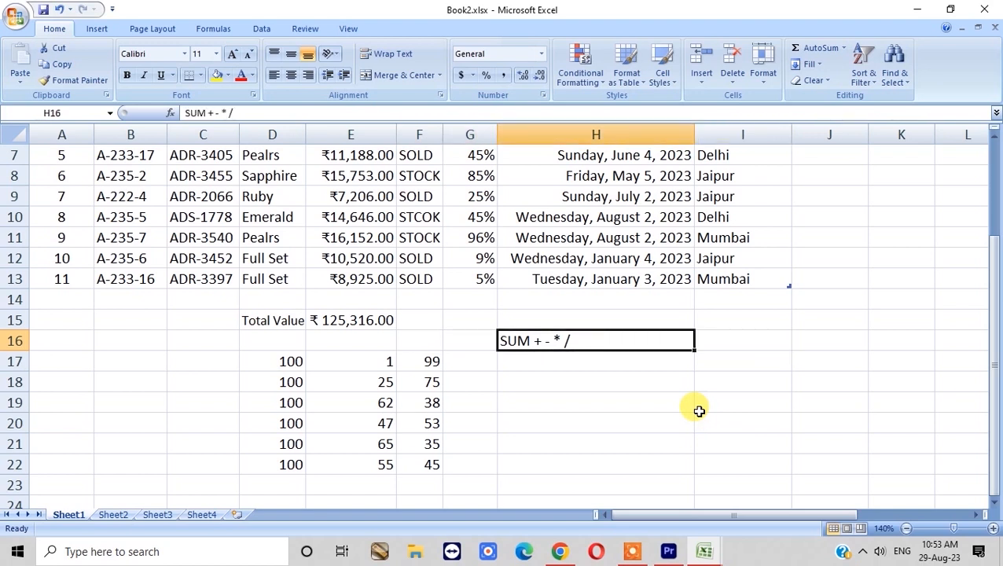
- Inspect the Total Value formula in E15 without changing it, then return to H16
{"action": "key", "text": "Left"}
{"action": "key", "text": "Left"}
{"action": "key", "text": "Left"}
{"action": "key", "text": "Up"}
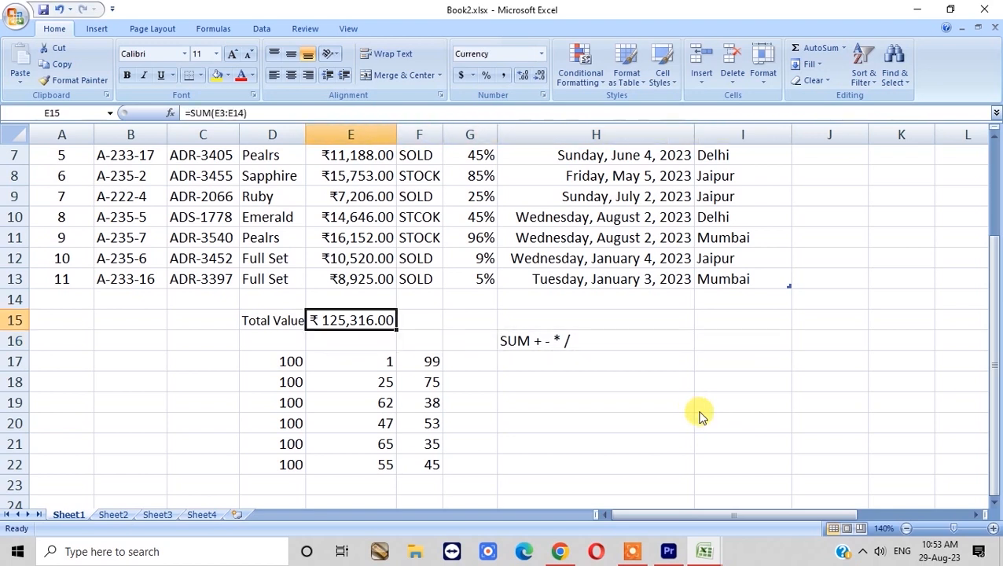
{"action": "scroll", "coordinate": [692, 410], "scroll_direction": "up", "scroll_amount": 2}
{"action": "key", "text": "F2"}
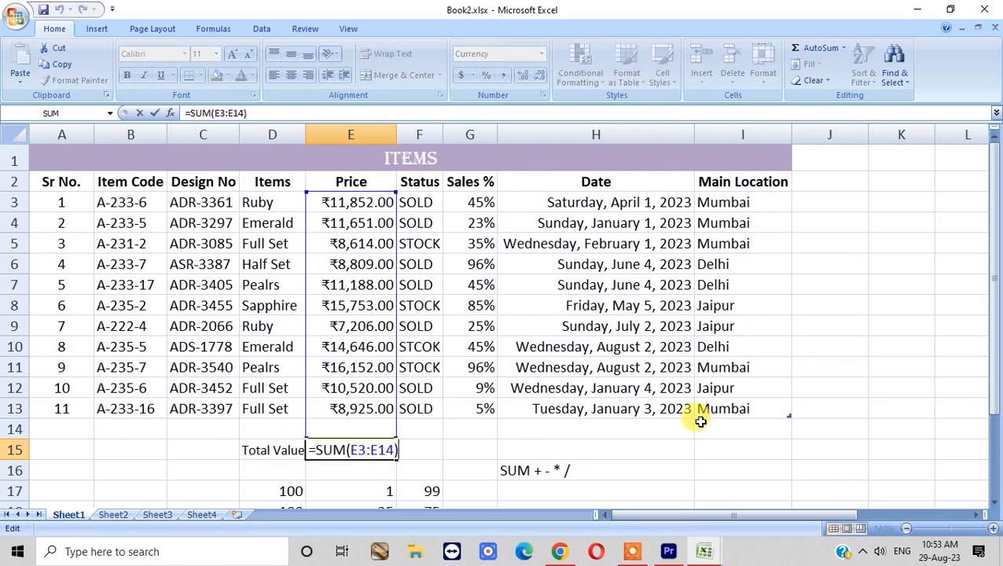
{"action": "key", "text": "Return"}
{"action": "scroll", "coordinate": [700, 421], "scroll_direction": "down", "scroll_amount": 4}
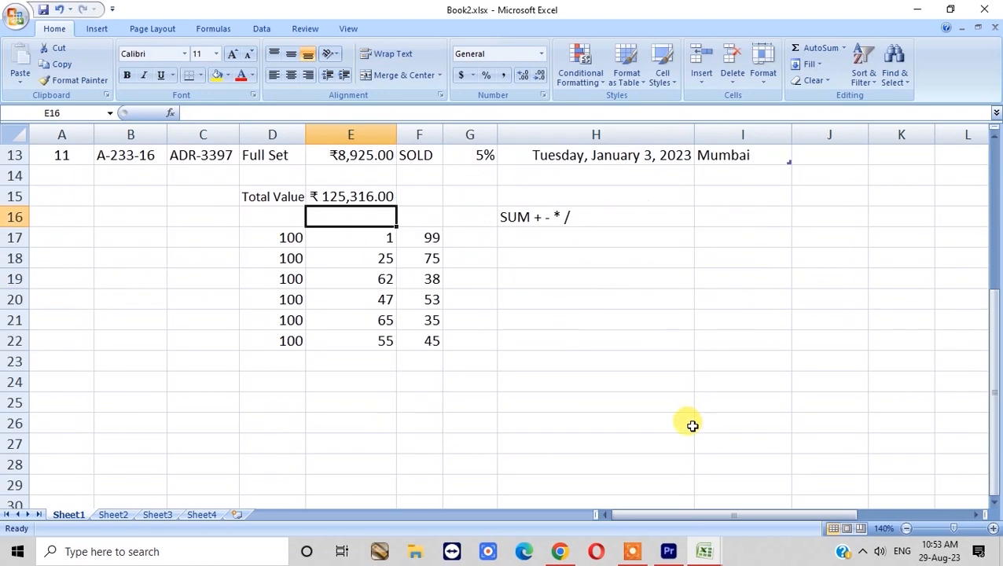
{"action": "left_click", "coordinate": [424, 237]}
{"action": "scroll", "coordinate": [509, 346], "scroll_direction": "up", "scroll_amount": 2}
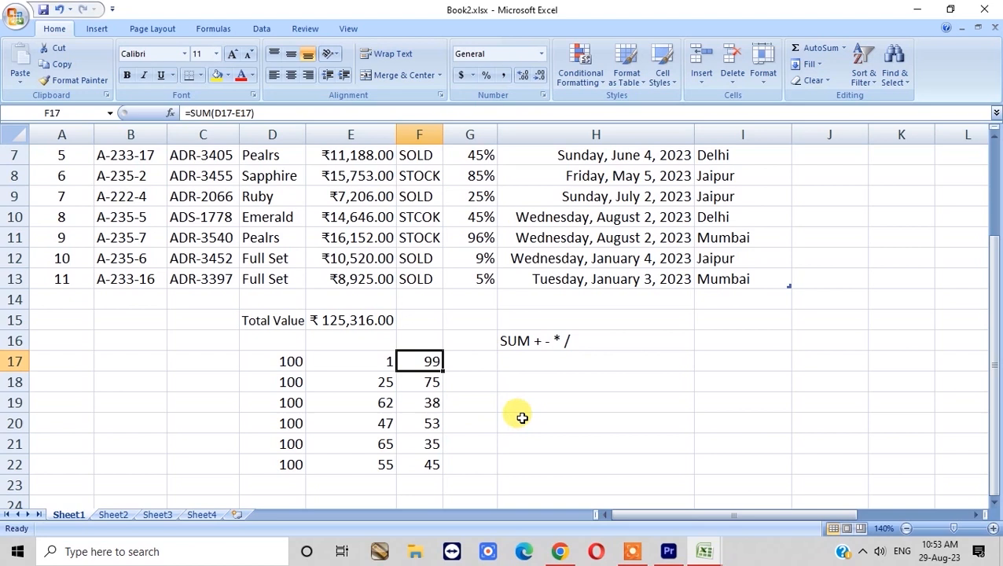
{"action": "left_click", "coordinate": [525, 343]}
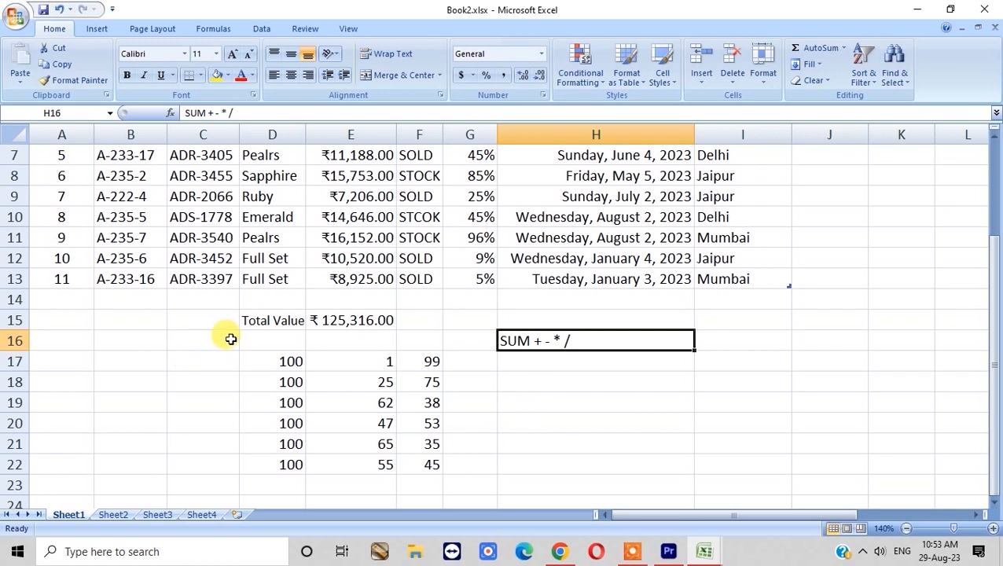
- Clear the practice numbers in C16:G22 and the note in H16
{"action": "left_click_drag", "start_coordinate": [231, 343], "coordinate": [485, 470]}
{"action": "key", "text": "Delete"}
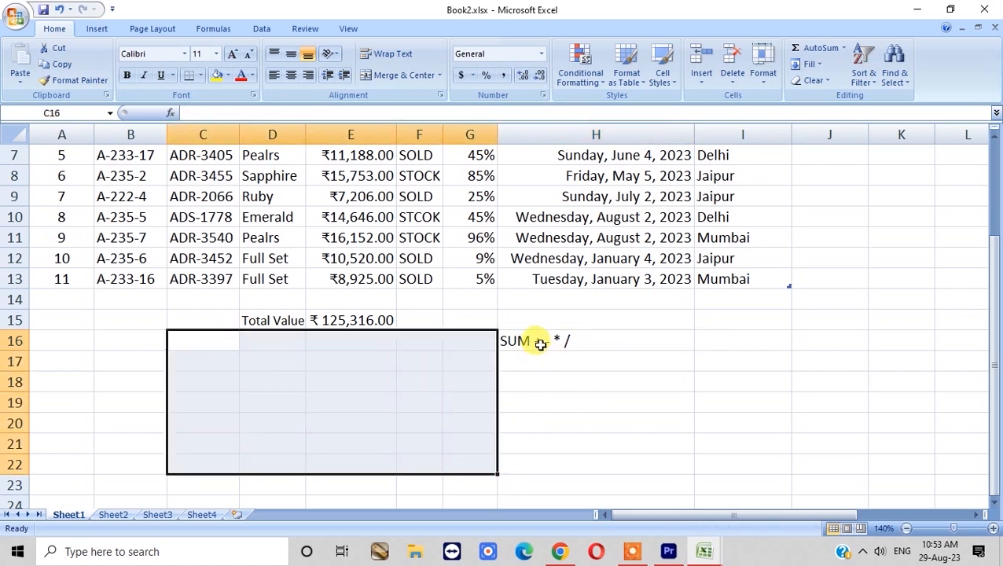
{"action": "left_click", "coordinate": [542, 340]}
{"action": "key", "text": "Delete"}
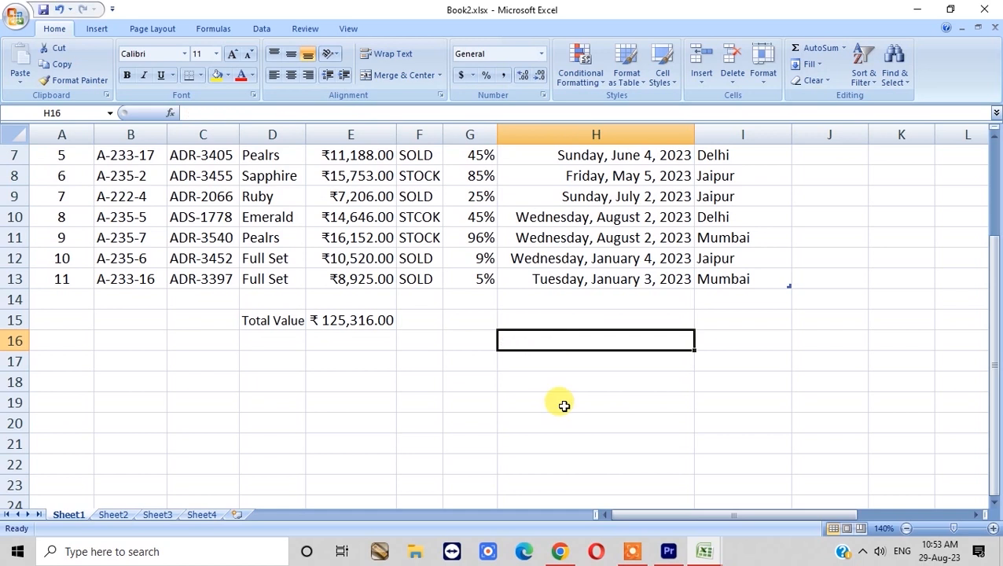
- Label B15 as 'SUM'
{"action": "scroll", "coordinate": [611, 410], "scroll_direction": "up", "scroll_amount": 2}
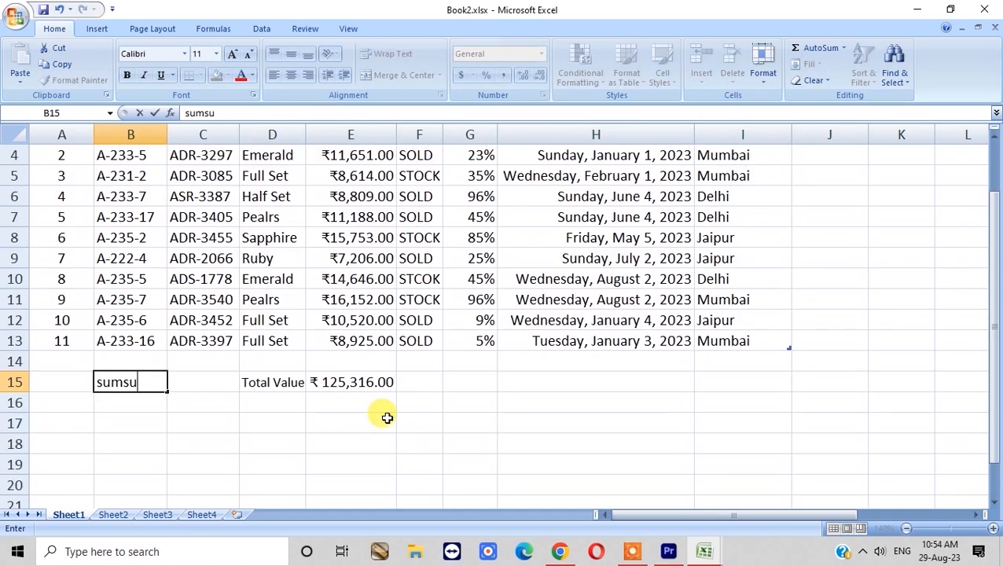
{"action": "key", "text": "BackSpace"}
{"action": "key", "text": "BackSpace"}
{"action": "key", "text": "BackSpace"}
{"action": "key", "text": "BackSpace"}
{"action": "type", "text": "sum"}
{"action": "key", "text": "Escape"}
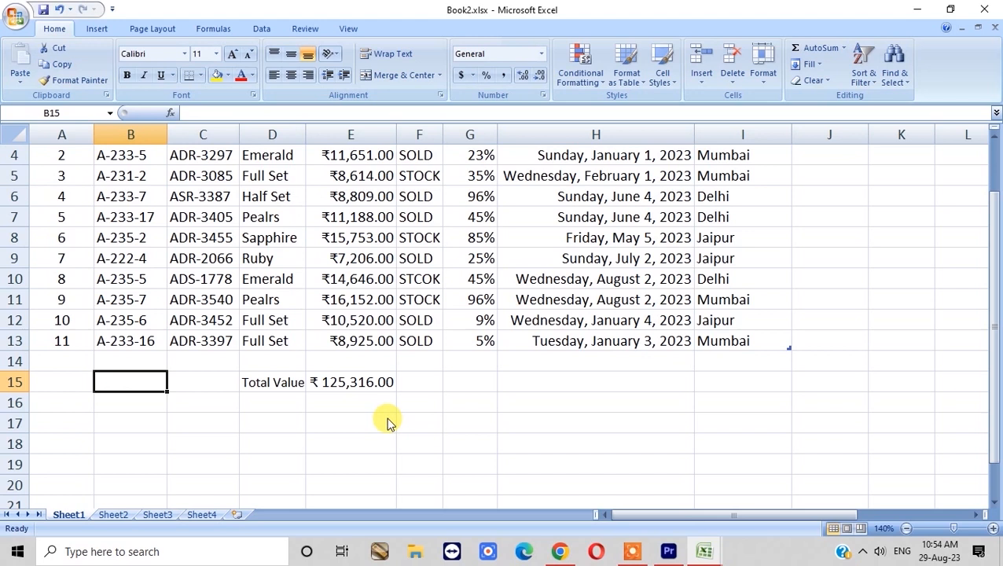
{"action": "type", "text": "sum"}
{"action": "key", "text": "Escape"}
{"action": "type", "text": "SUM"}
{"action": "key", "text": "Return"}
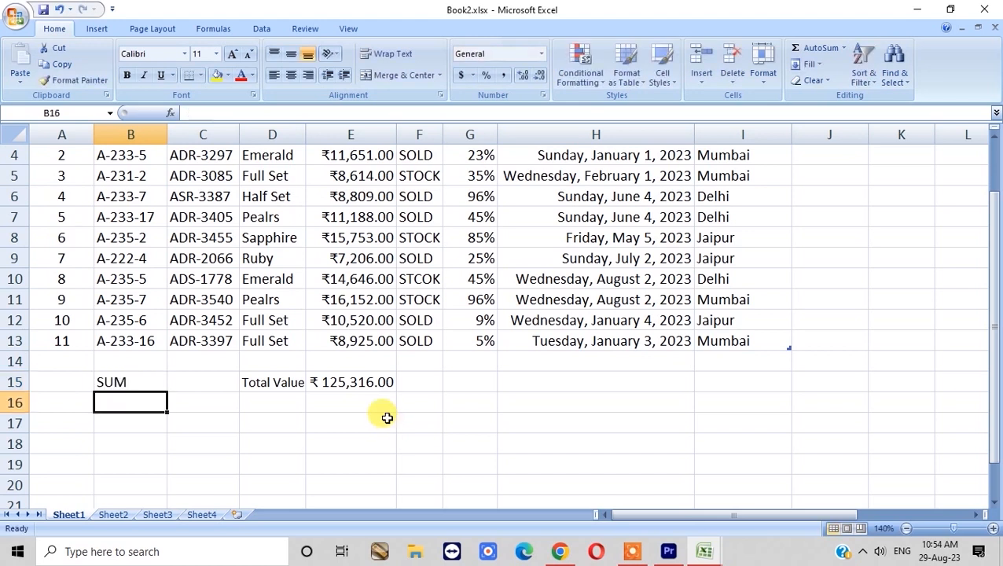
- Label B16 as 'SUM IF' and move up to the Total Value label
{"action": "type", "text": "s"}
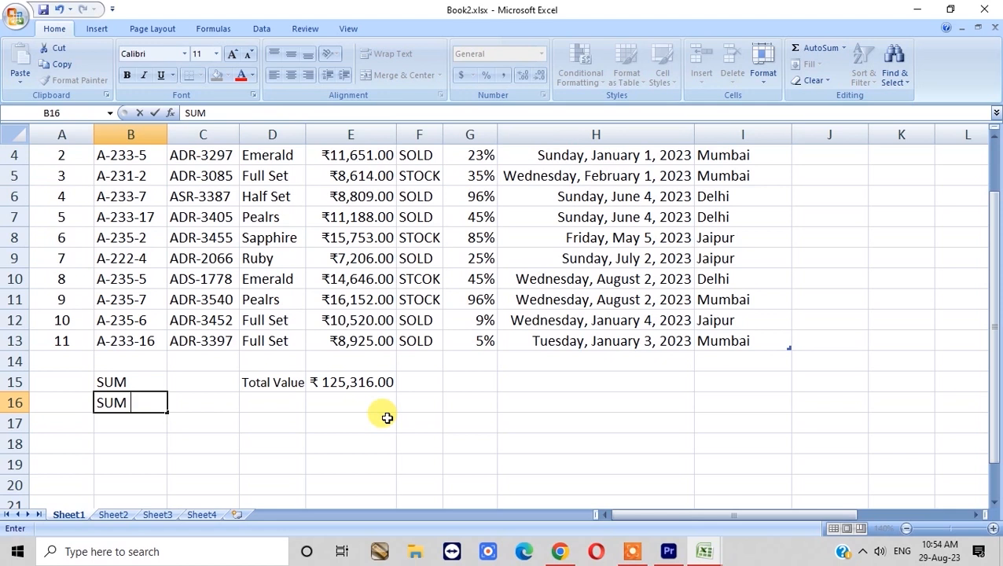
{"action": "type", "text": "UM IF"}
{"action": "key", "text": "Return"}
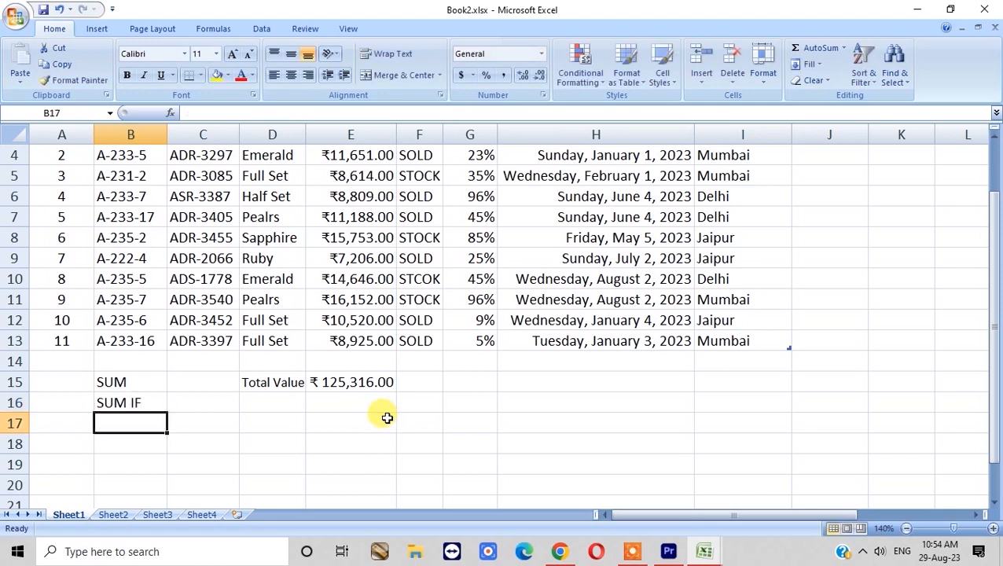
{"action": "key", "text": "Up"}
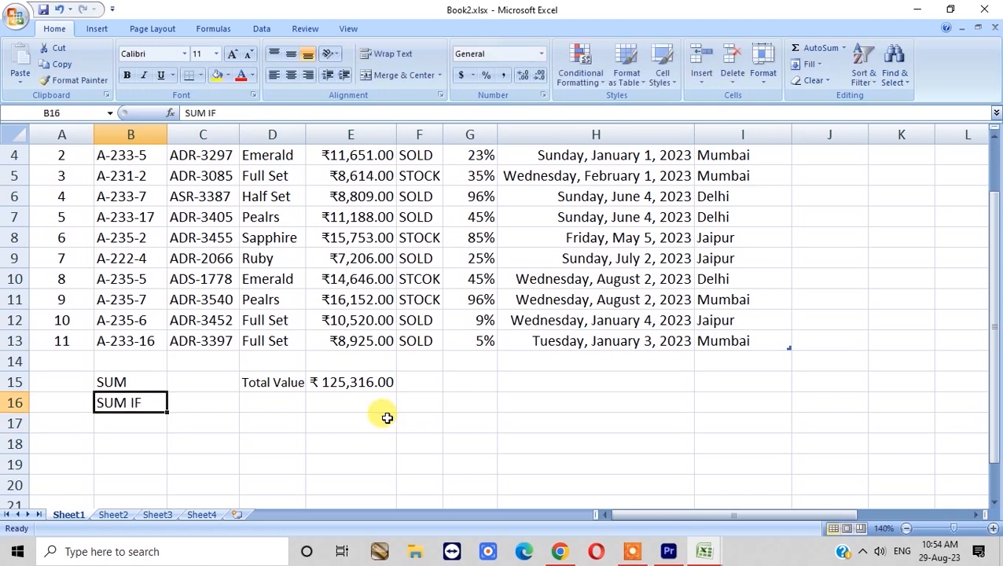
{"action": "key", "text": "Right"}
{"action": "key", "text": "Right"}
{"action": "key", "text": "Up"}
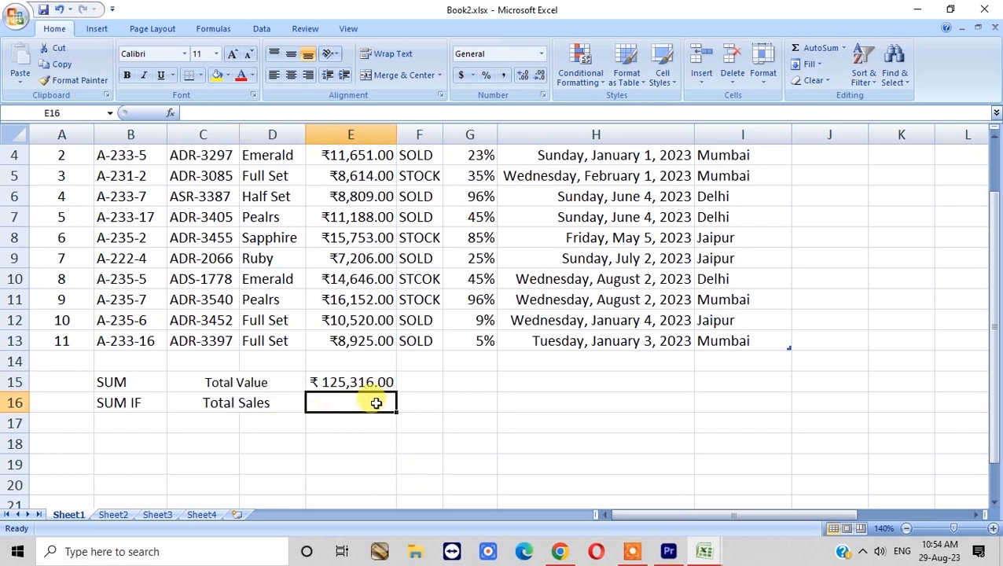
- Review the SOLD entries in the Status column
{"action": "scroll", "coordinate": [376, 404], "scroll_direction": "up", "scroll_amount": 1}
{"action": "left_click", "coordinate": [423, 202]}
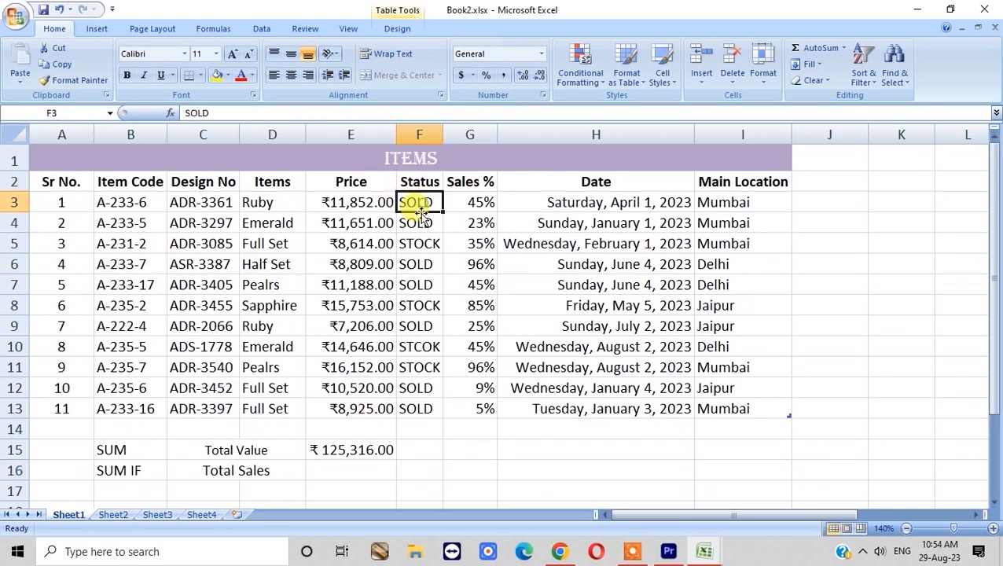
{"action": "left_click", "coordinate": [414, 223]}
{"action": "left_click_drag", "start_coordinate": [416, 264], "coordinate": [421, 276]}
{"action": "left_click", "coordinate": [419, 325]}
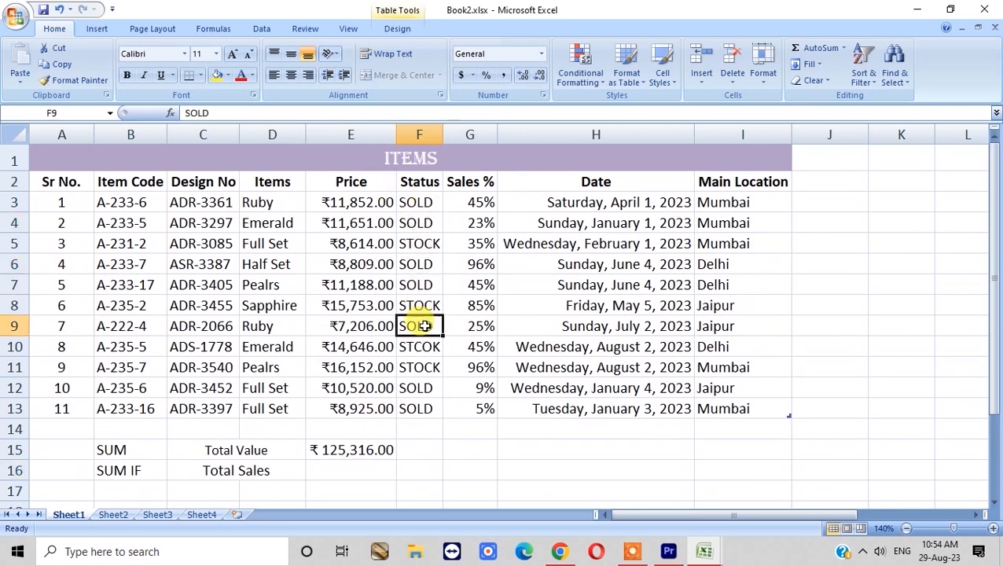
{"action": "scroll", "coordinate": [396, 384], "scroll_direction": "down", "scroll_amount": 1}
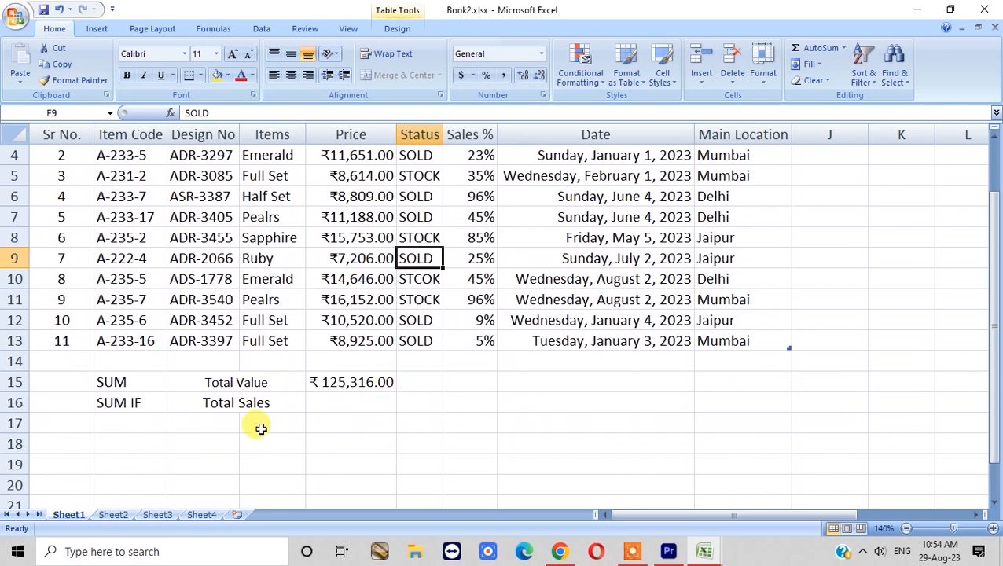
- Merge the two cells below Total Sales and label them 'Total Stock'
{"action": "left_click_drag", "start_coordinate": [217, 423], "coordinate": [275, 423]}
{"action": "left_click", "coordinate": [395, 76]}
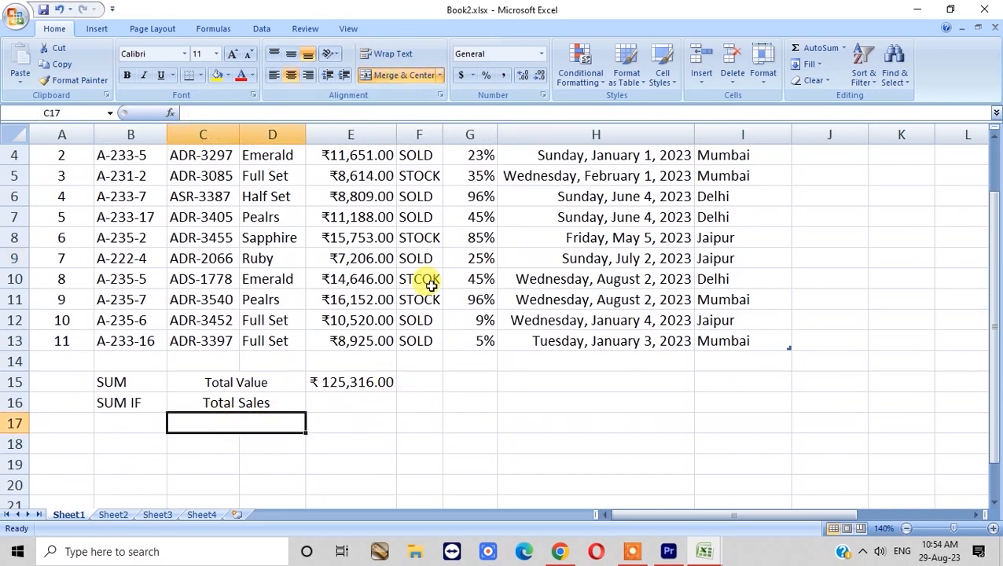
{"action": "type", "text": "Total "}
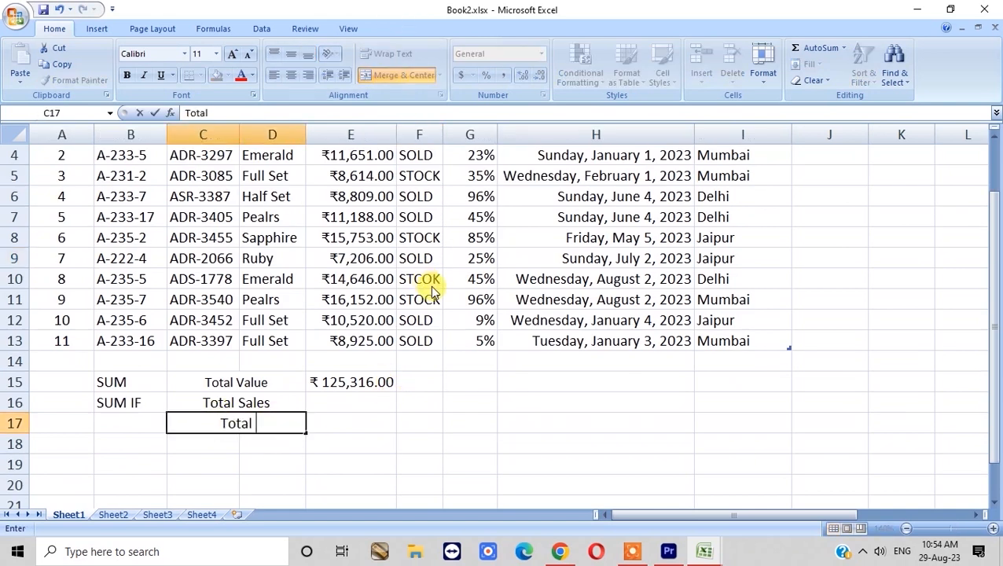
{"action": "type", "text": "Stock"}
{"action": "key", "text": "Return"}
- Move to the empty result cell beside the Total Sales label
{"action": "key", "text": "Up"}
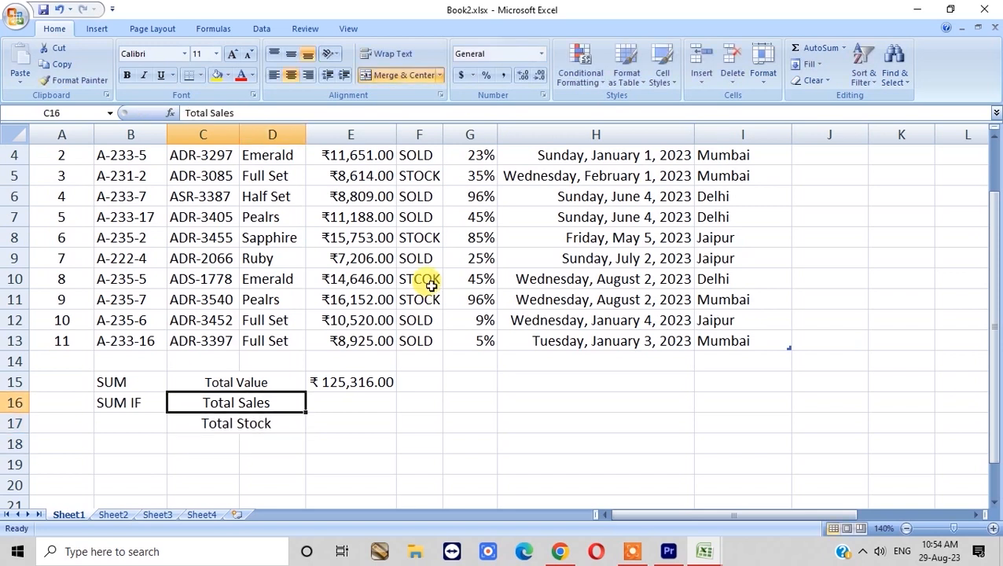
{"action": "key", "text": "Left"}
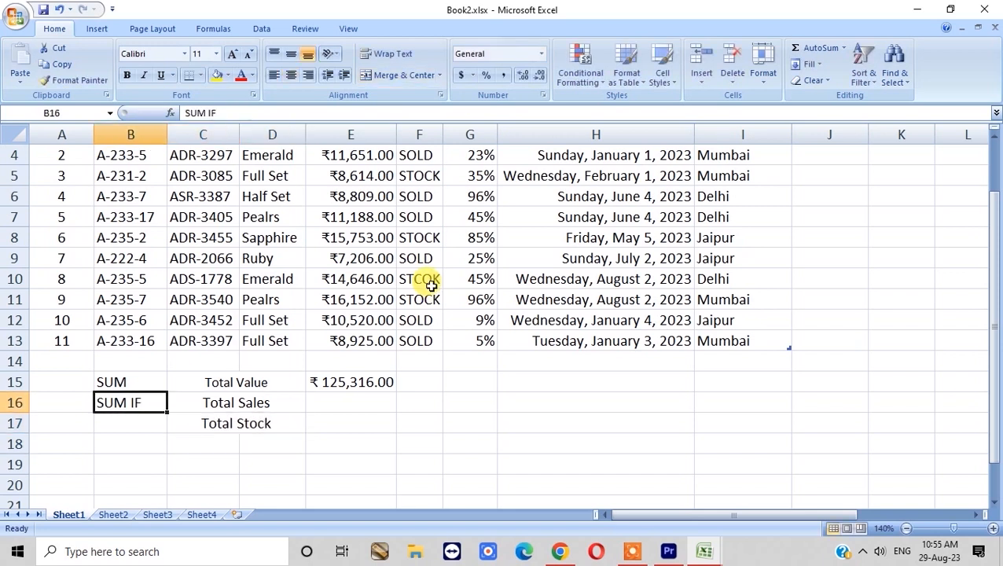
{"action": "key", "text": "Right"}
{"action": "key", "text": "Left"}
{"action": "key", "text": "Right"}
{"action": "key", "text": "Right"}
{"action": "key", "text": "Right"}
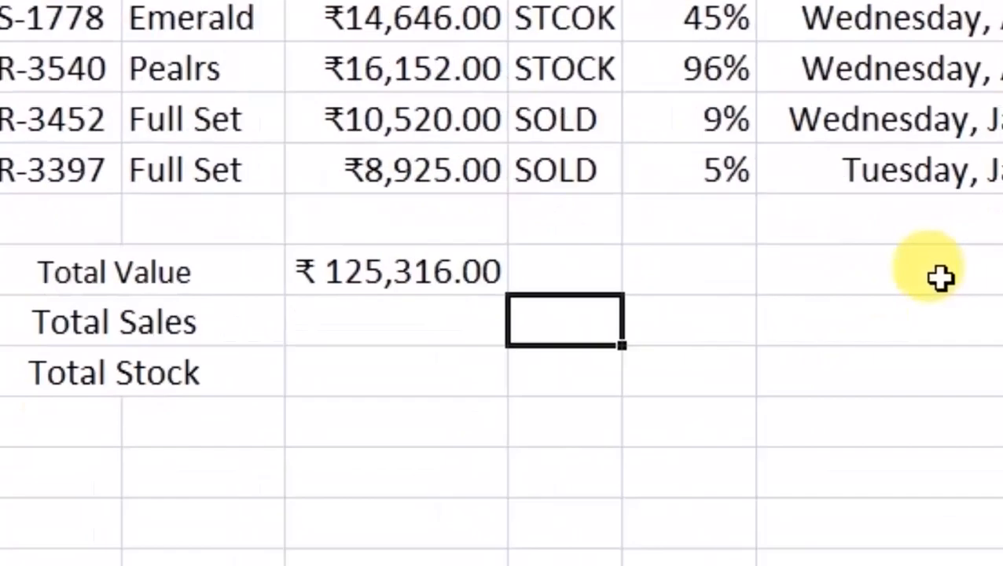
{"action": "key", "text": "Left"}
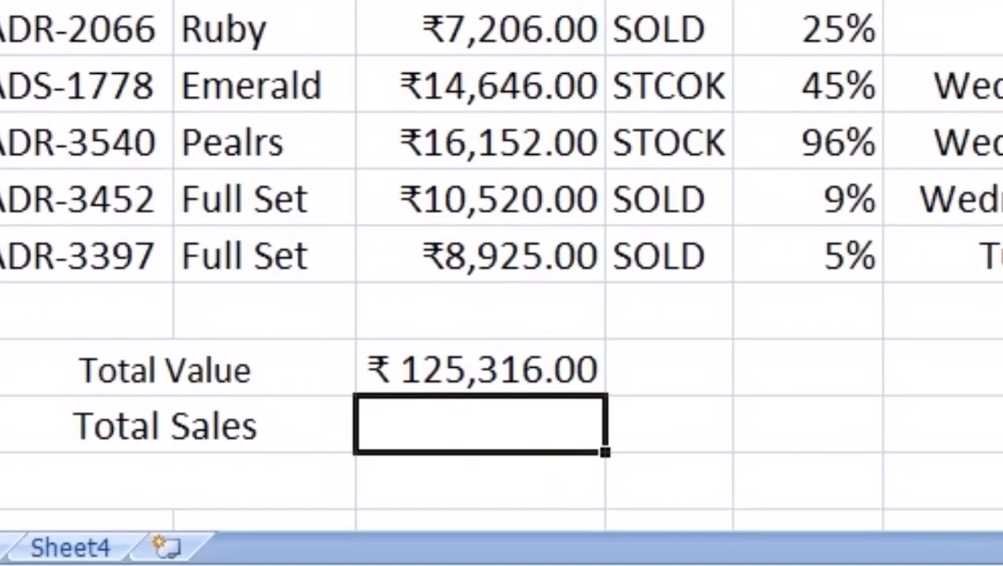
- Enter =SUMIF(Table4[Status],"SOLD",Table4[Price]) as the Total Sales formula
{"action": "type", "text": "=su"}
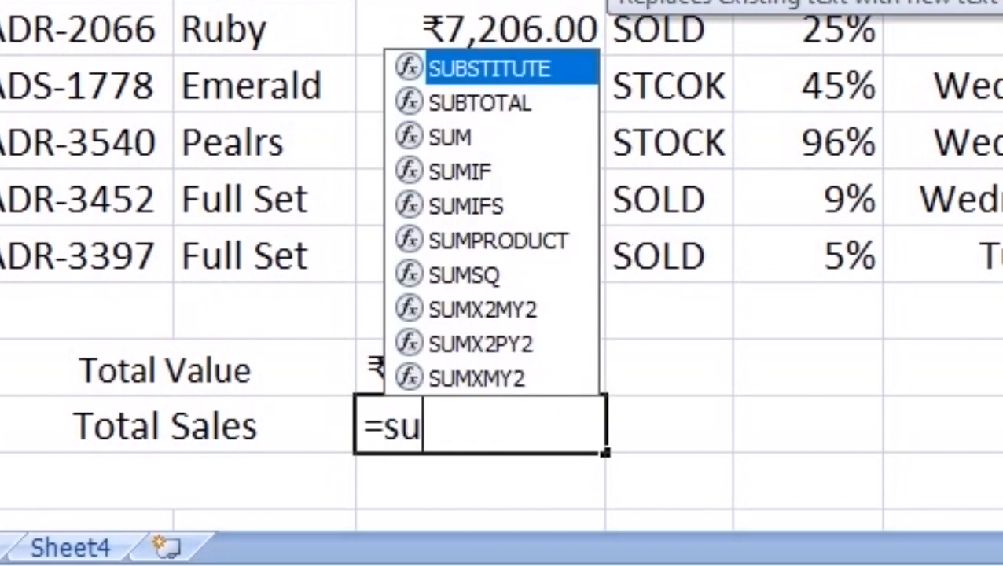
{"action": "type", "text": "mif"}
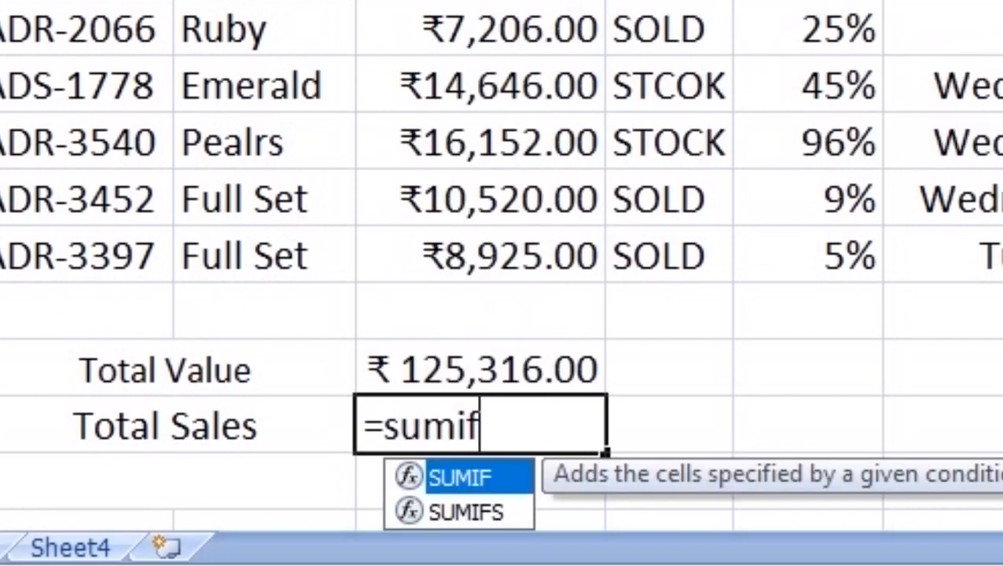
{"action": "type", "text": "("}
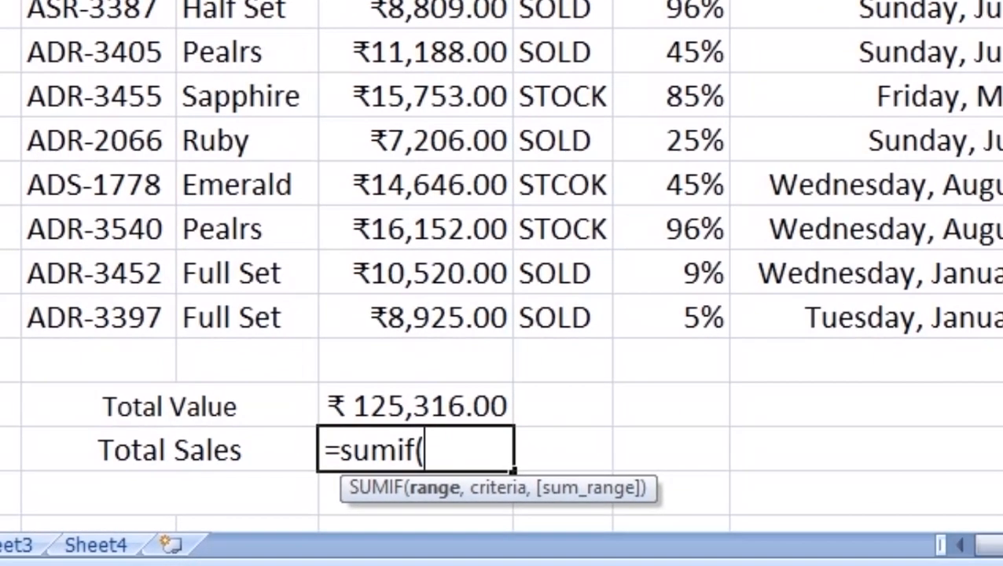
{"action": "left_click", "coordinate": [472, 26]}
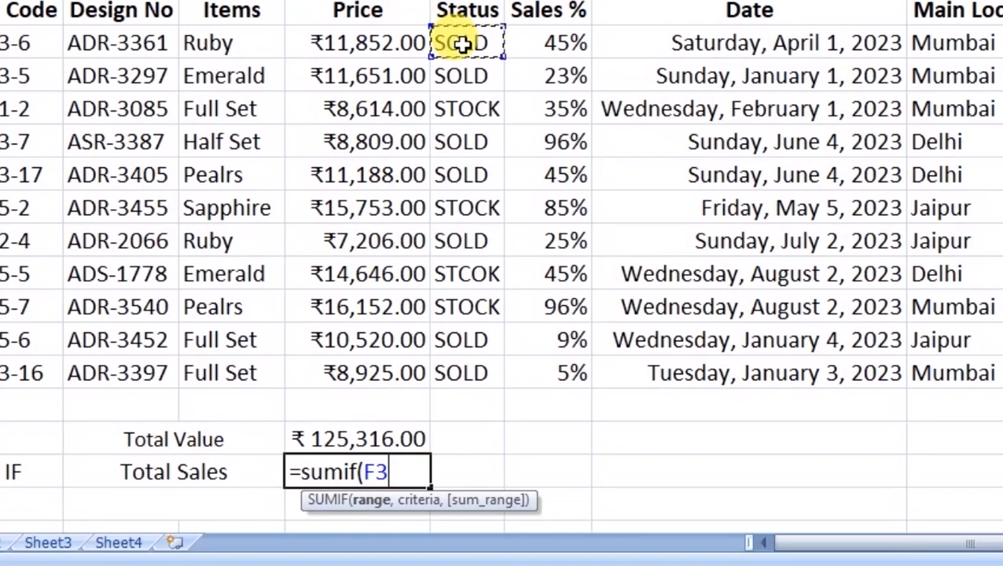
{"action": "left_click_drag", "start_coordinate": [460, 39], "coordinate": [463, 369]}
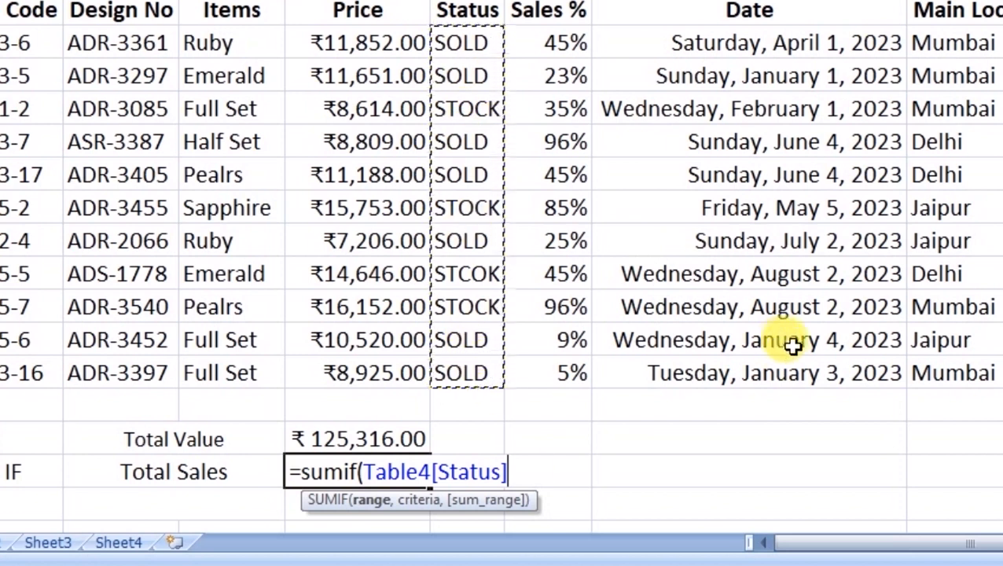
{"action": "type", "text": ","}
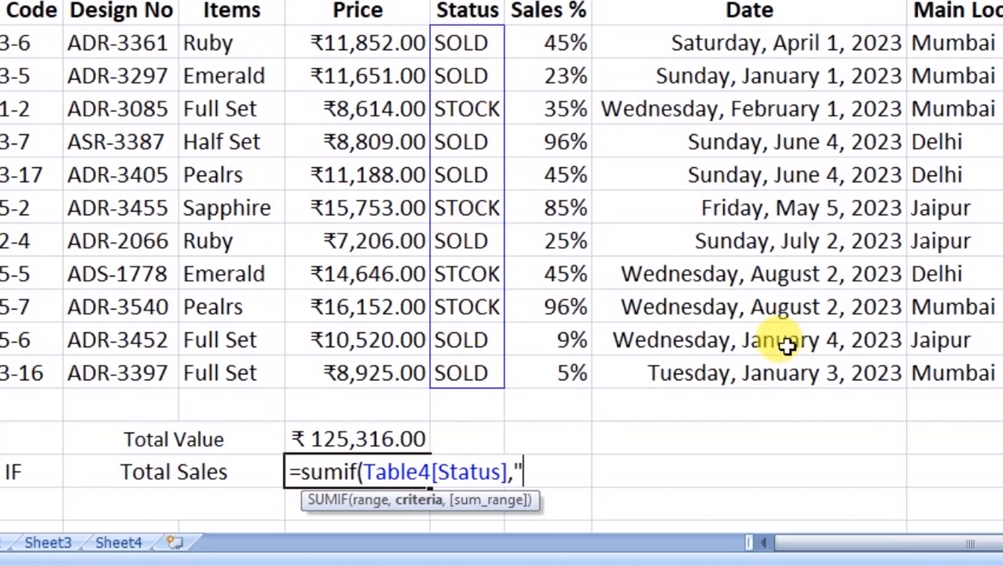
{"action": "type", "text": "\"STOCK"}
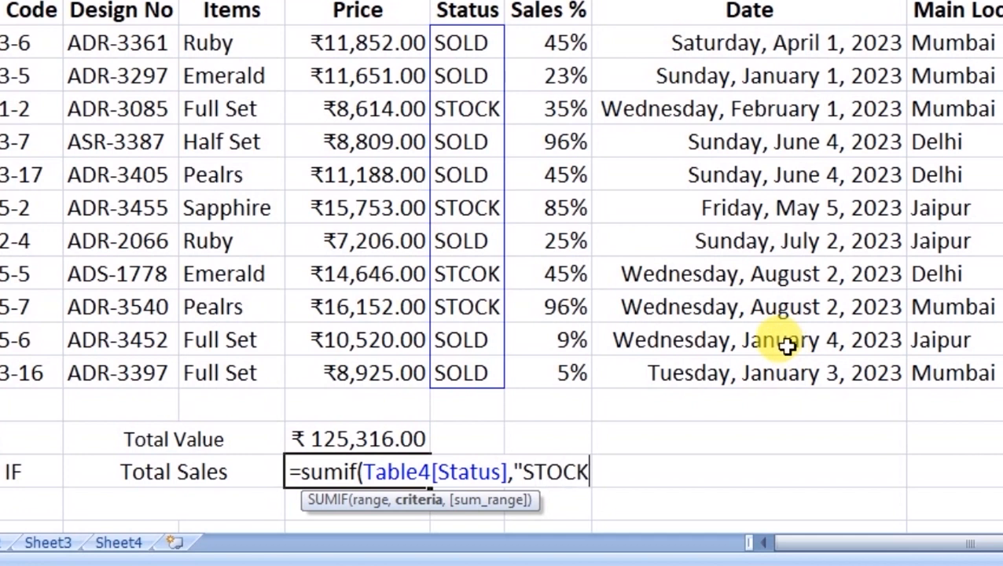
{"action": "key", "text": "BackSpace"}
{"action": "key", "text": "BackSpace"}
{"action": "key", "text": "BackSpace"}
{"action": "type", "text": "D"}
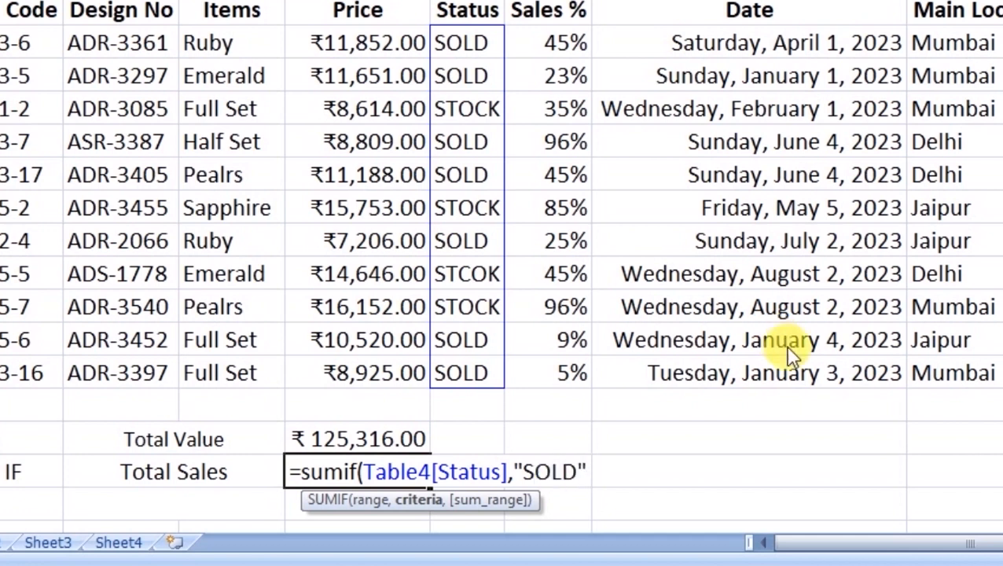
{"action": "type", "text": "\","}
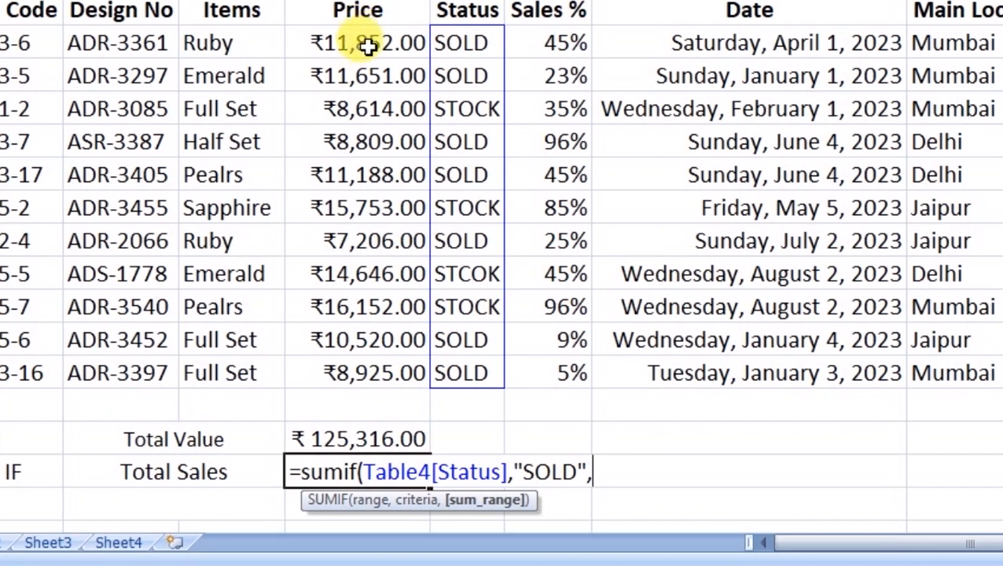
{"action": "left_click_drag", "start_coordinate": [369, 43], "coordinate": [371, 378]}
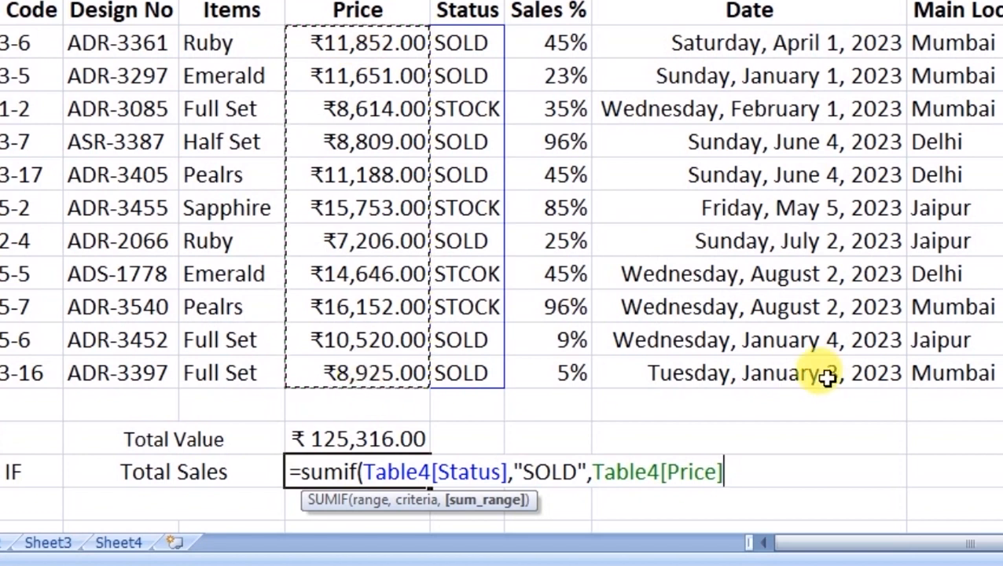
{"action": "type", "text": ")"}
{"action": "key", "text": "Return"}
- Recheck the SUMIF formula returning 0, then start editing the first SOLD Status entry
{"action": "key", "text": "Up"}
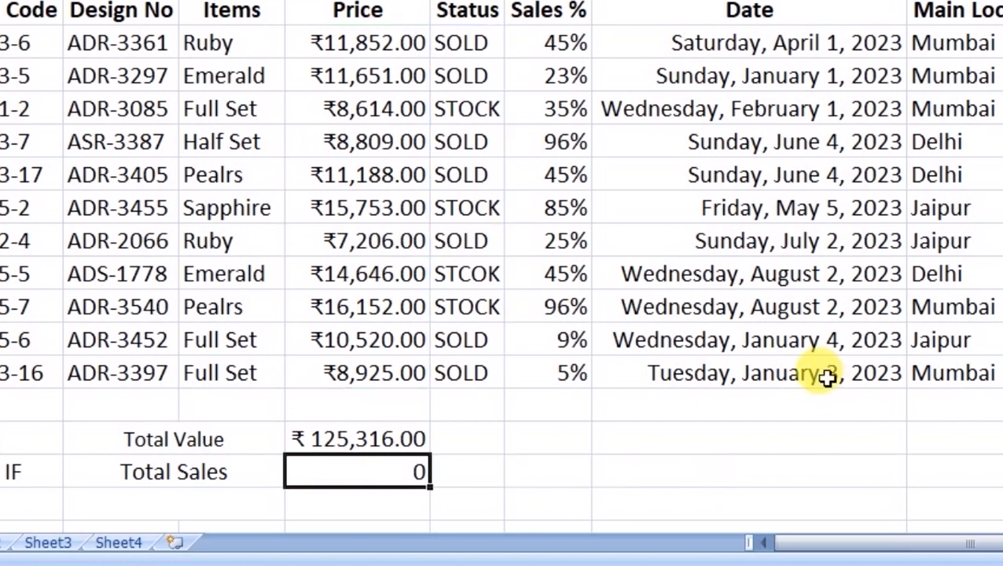
{"action": "key", "text": "F2"}
{"action": "key", "text": "Return"}
{"action": "key", "text": "Up"}
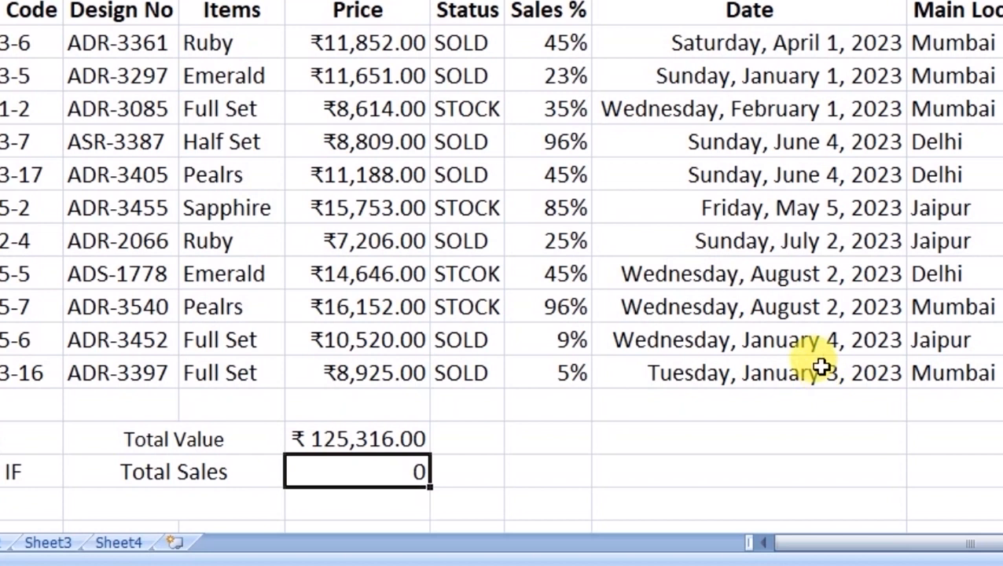
{"action": "key", "text": "F2"}
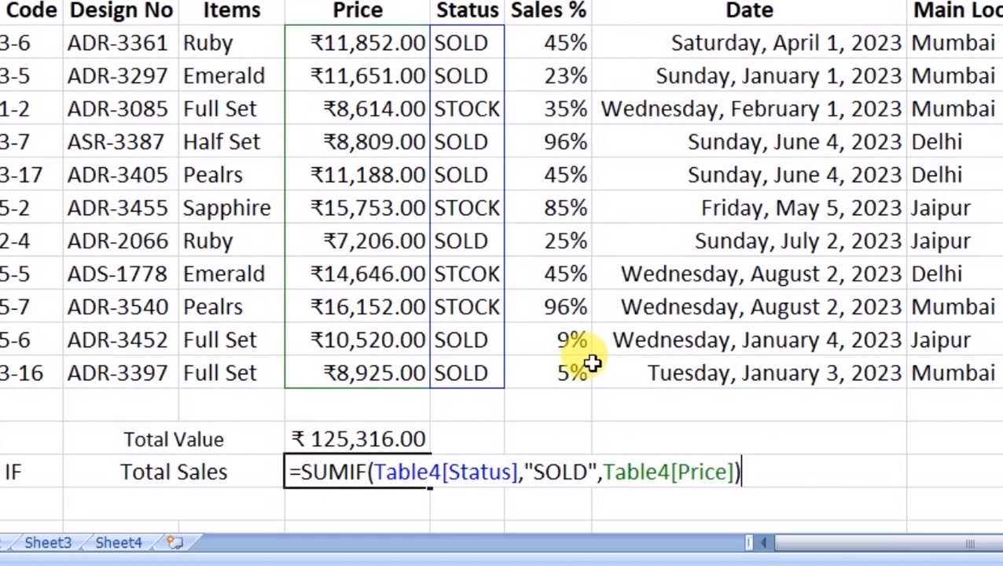
{"action": "key", "text": "Escape"}
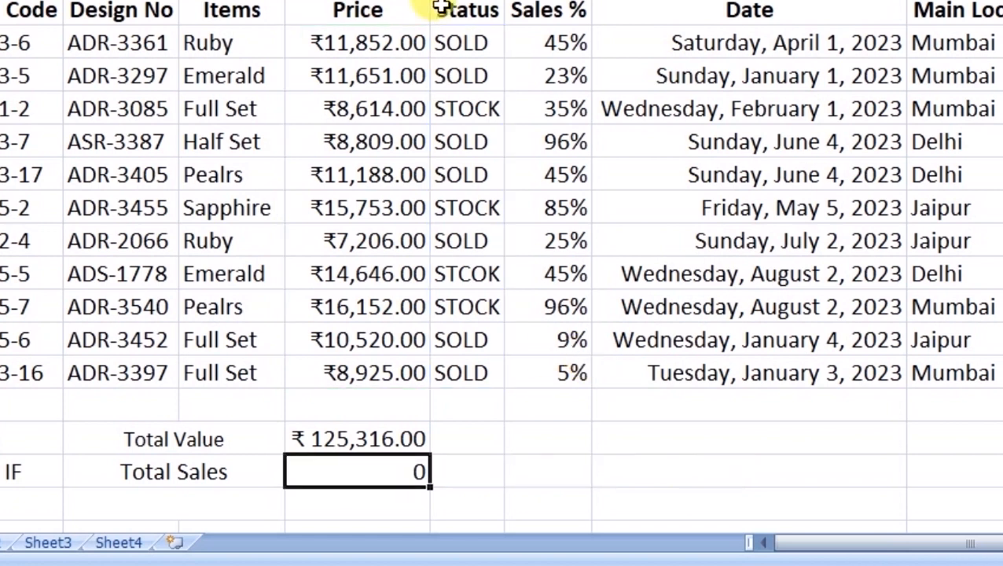
{"action": "left_click", "coordinate": [477, 44]}
{"action": "key", "text": "F2"}
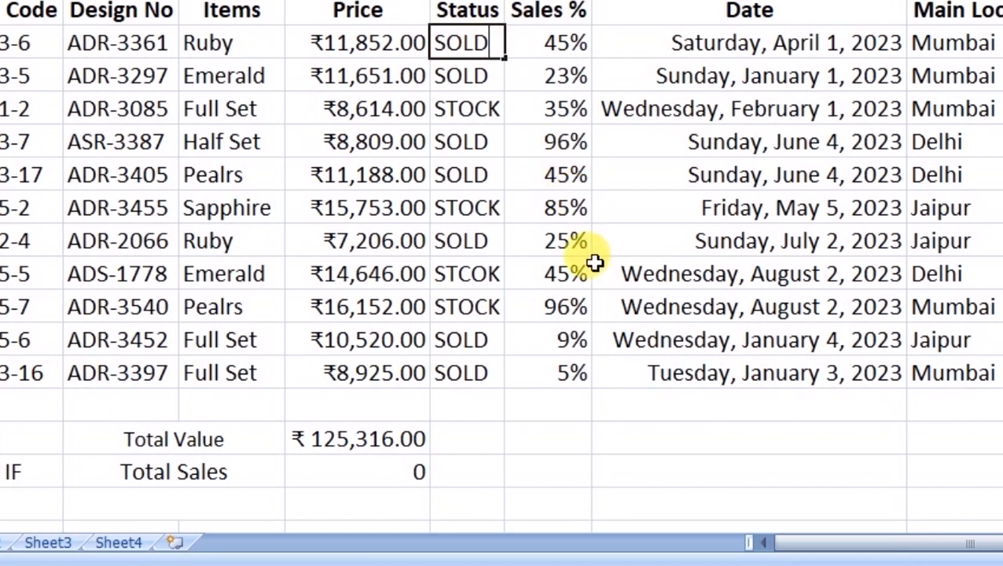
{"action": "key", "text": "Return"}
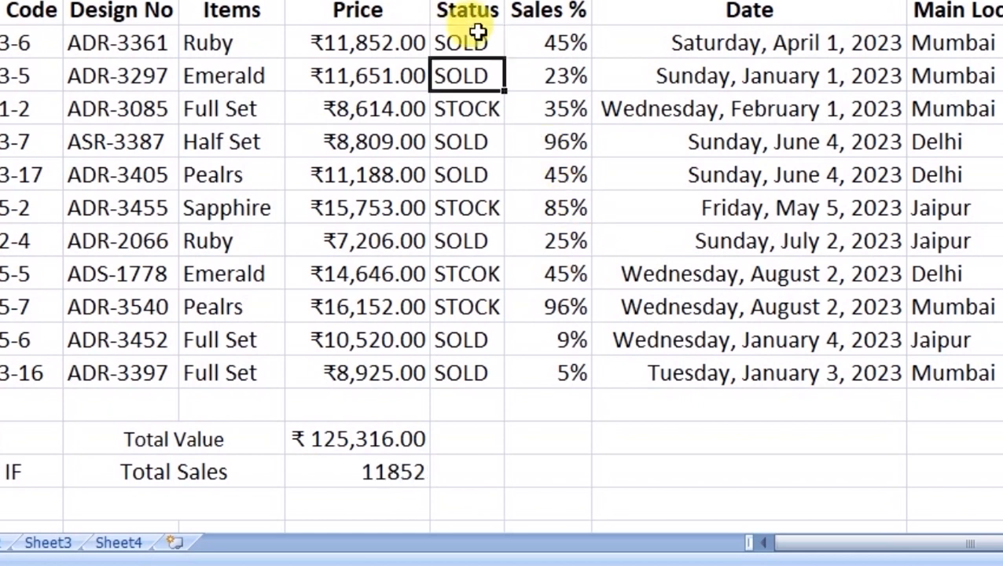
{"action": "left_click", "coordinate": [479, 31]}
{"action": "double_click", "coordinate": [495, 73]}
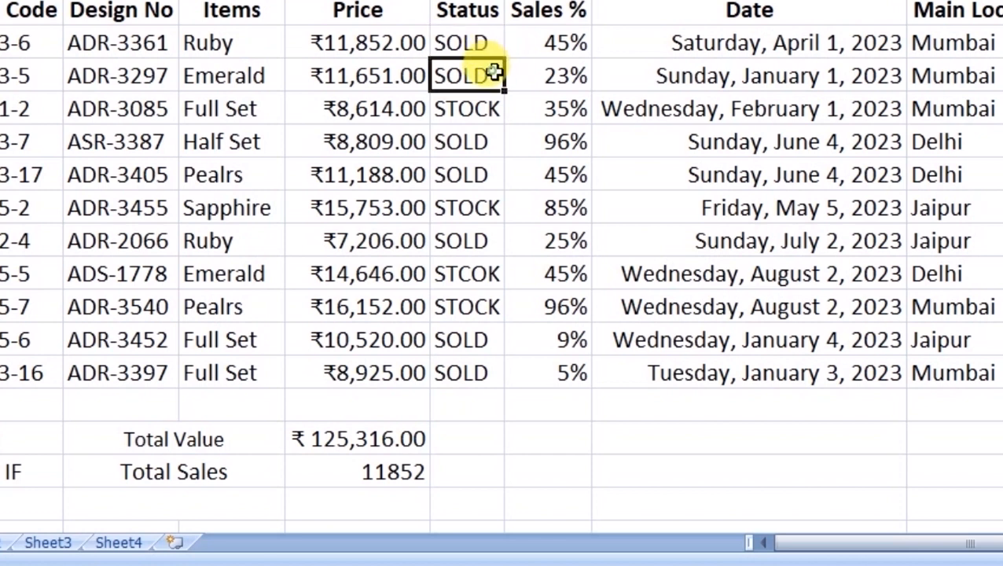
{"action": "left_click", "coordinate": [488, 41]}
{"action": "key", "text": "ctrl+c"}
{"action": "left_click", "coordinate": [492, 73]}
{"action": "key", "text": "ctrl+v"}
{"action": "left_click", "coordinate": [481, 140]}
{"action": "key", "text": "ctrl+v"}
{"action": "left_click", "coordinate": [485, 173]}
{"action": "key", "text": "ctrl+v"}
{"action": "left_click", "coordinate": [485, 240]}
{"action": "key", "text": "ctrl+v"}
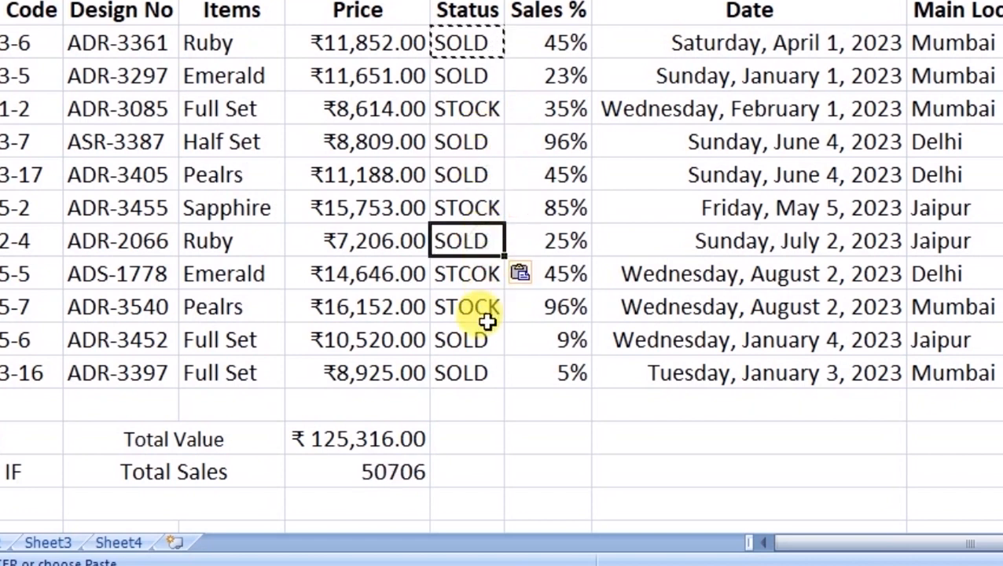
{"action": "left_click", "coordinate": [492, 339]}
{"action": "key", "text": "ctrl+v"}
{"action": "left_click", "coordinate": [487, 373]}
{"action": "key", "text": "ctrl+v"}
{"action": "key", "text": "Return"}
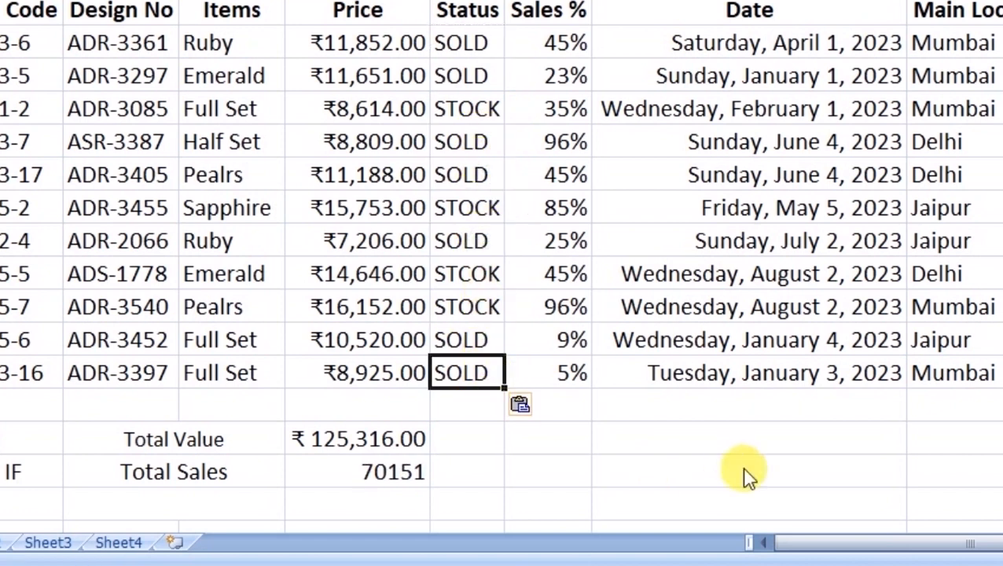
{"action": "key", "text": "Return"}
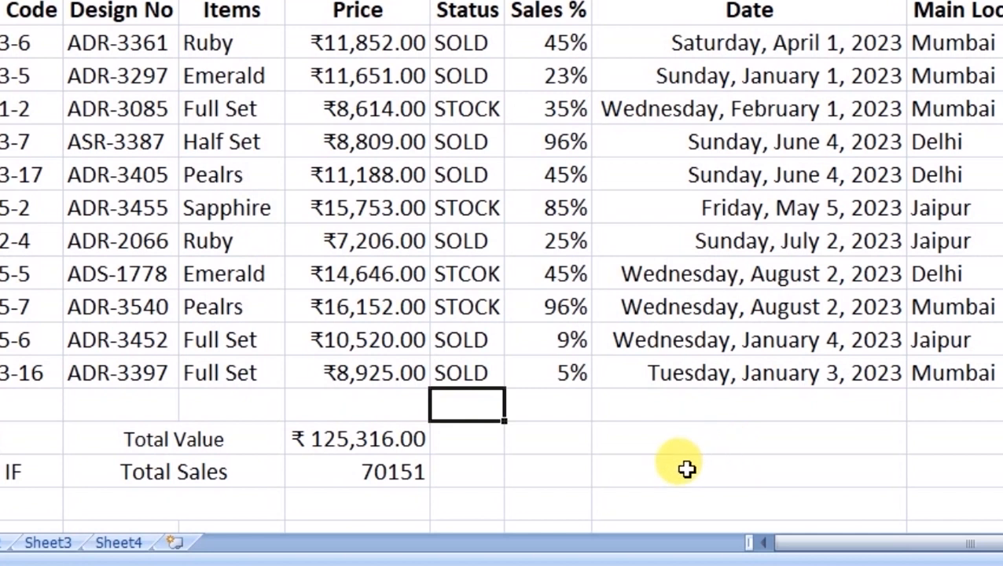
{"action": "left_click", "coordinate": [401, 470]}
{"action": "left_click_drag", "start_coordinate": [385, 43], "coordinate": [386, 71]}
{"action": "left_click_drag", "start_coordinate": [399, 142], "coordinate": [396, 163], "text": "ctrl"}
{"action": "left_click", "coordinate": [379, 242], "text": "ctrl"}
{"action": "left_click_drag", "start_coordinate": [394, 340], "coordinate": [459, 385], "text": "ctrl"}
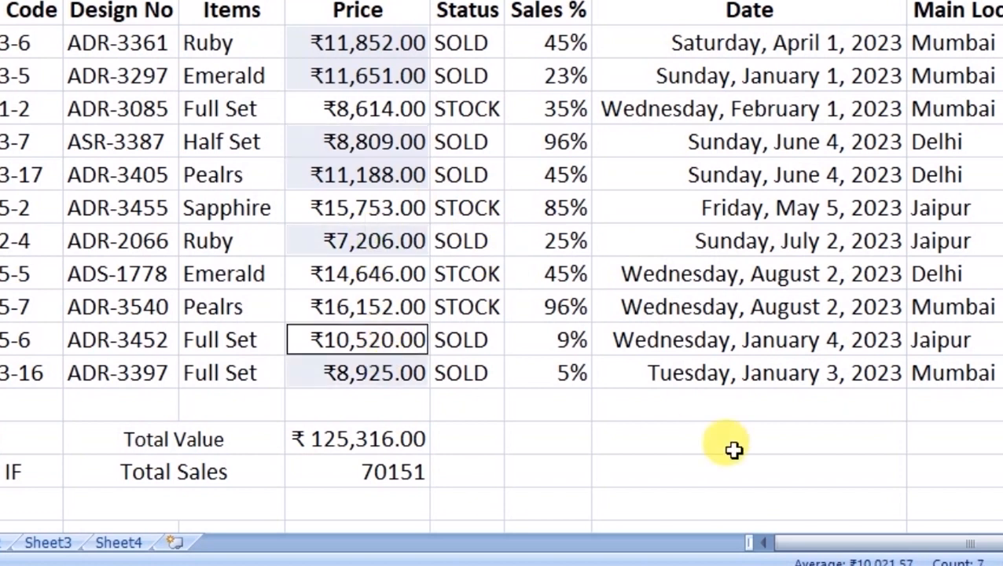
{"action": "left_click", "coordinate": [552, 405]}
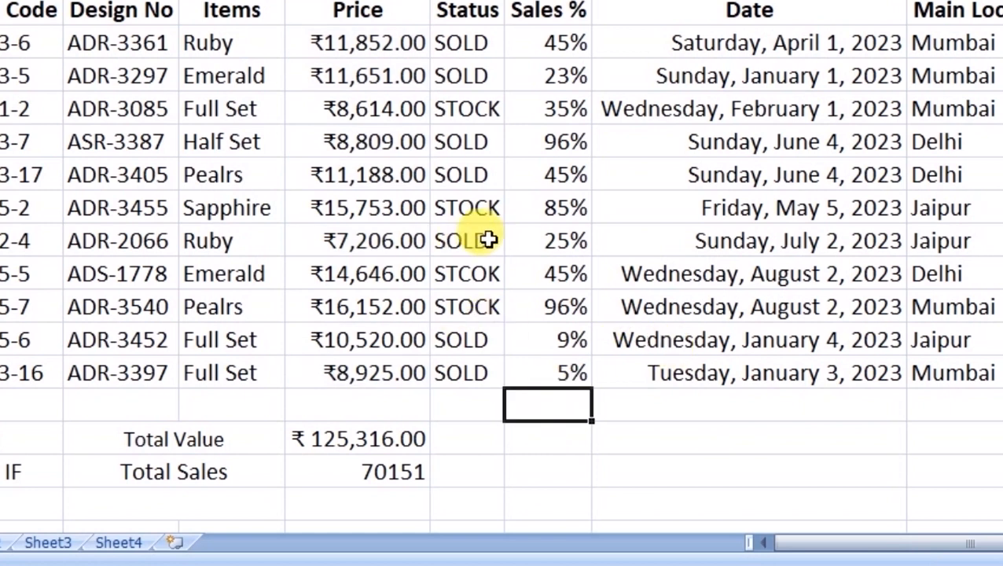
{"action": "scroll", "coordinate": [503, 236], "scroll_direction": "down", "scroll_amount": 1}
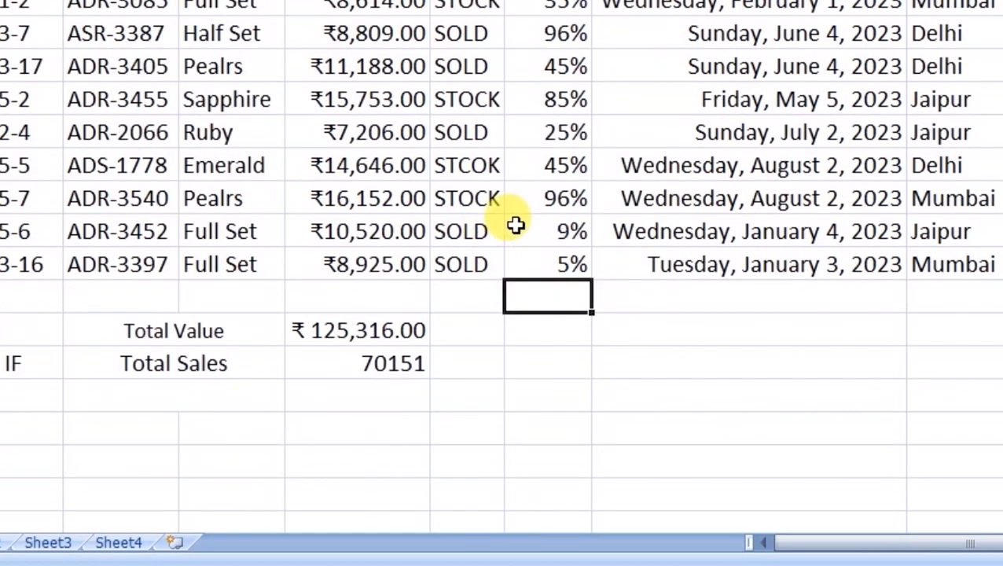
- Type the 'Total Stock' label in the cell under Total Sales
{"action": "left_click", "coordinate": [251, 396]}
{"action": "type", "text": "Tot"}
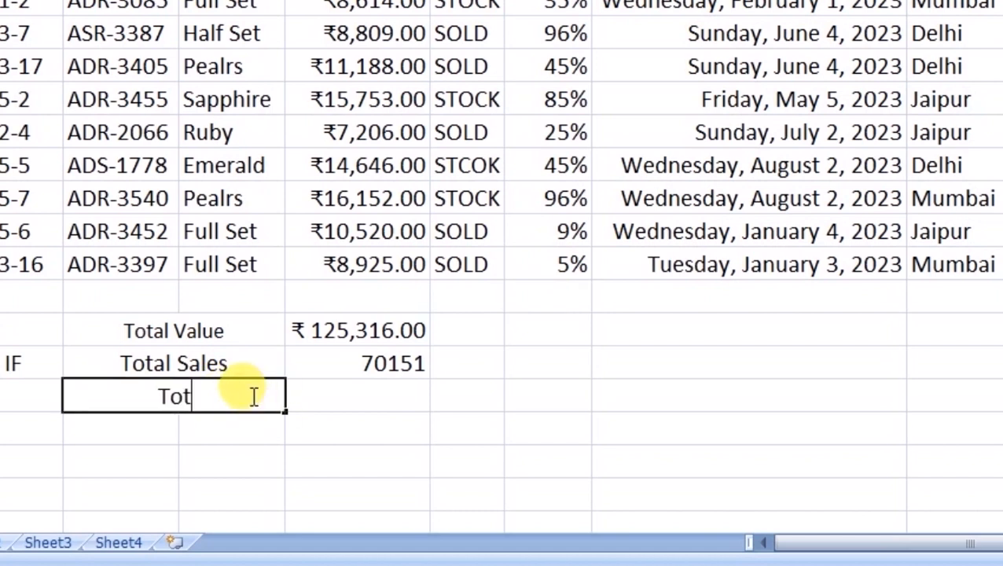
{"action": "type", "text": "al Sto"}
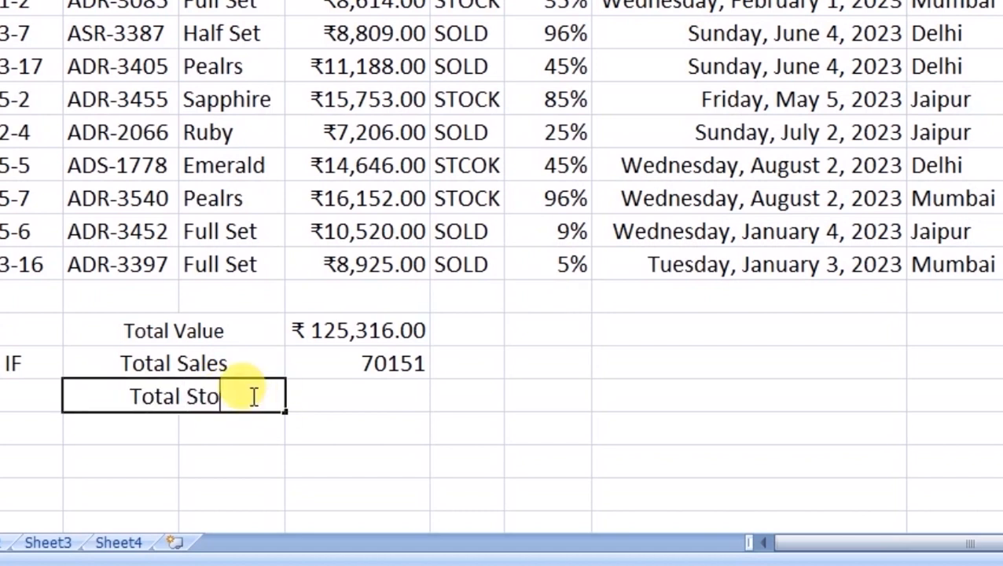
{"action": "type", "text": "ck"}
{"action": "key", "text": "Tab"}
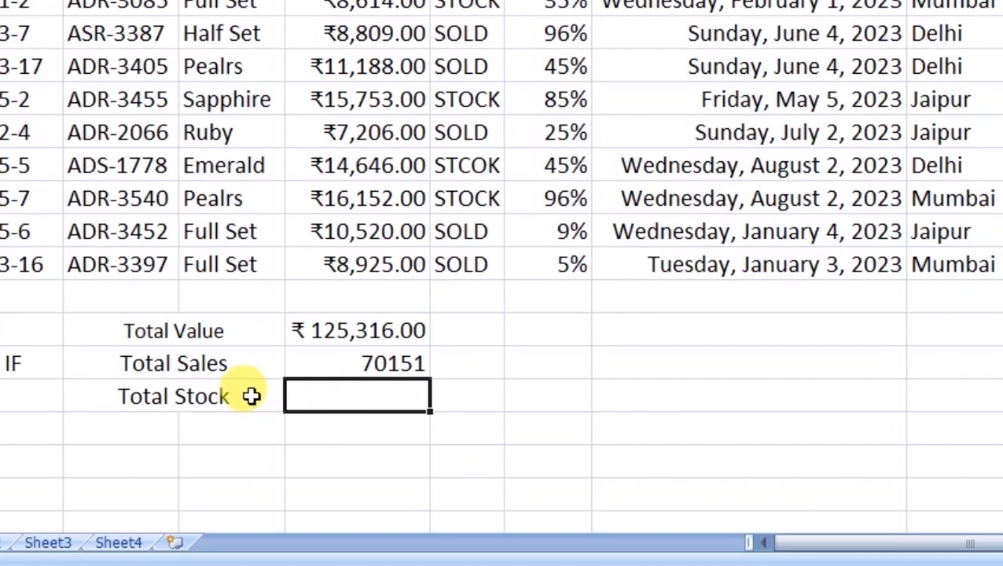
- Build Total Stock's value as a SUMIF of the Price column where Status is "STOCK"
{"action": "type", "text": "=sum"}
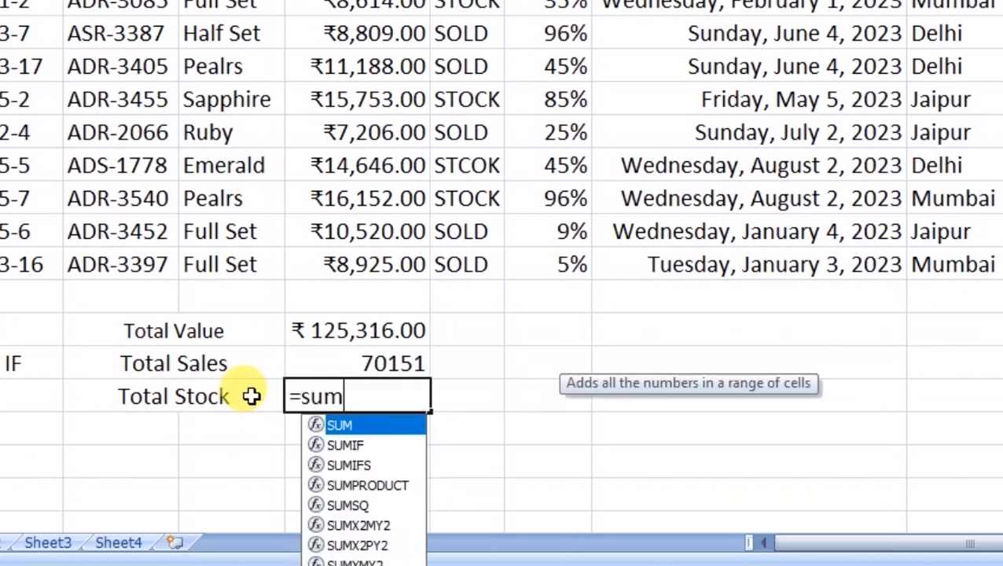
{"action": "type", "text": "if"}
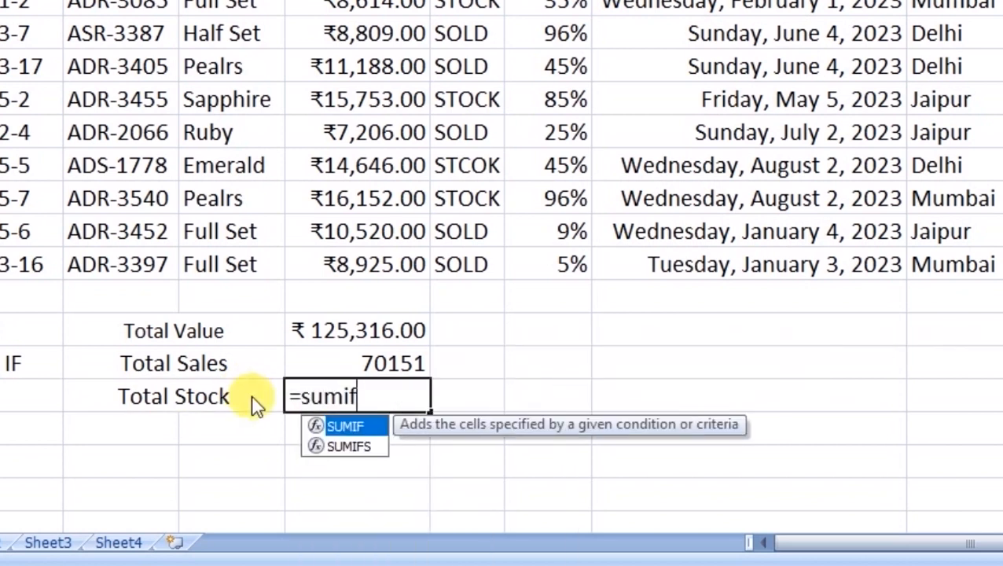
{"action": "type", "text": "("}
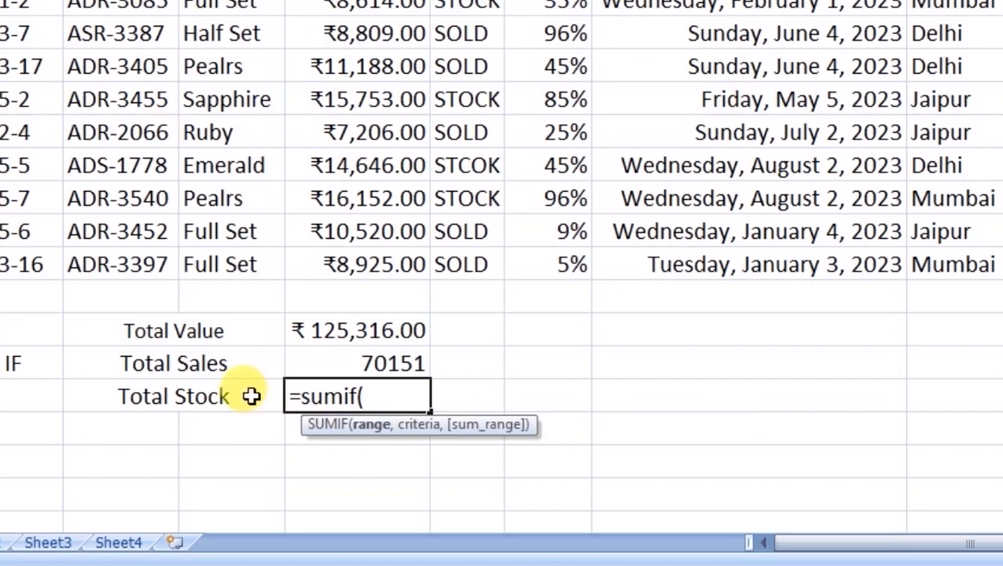
{"action": "scroll", "coordinate": [485, 403], "scroll_direction": "up", "scroll_amount": 3}
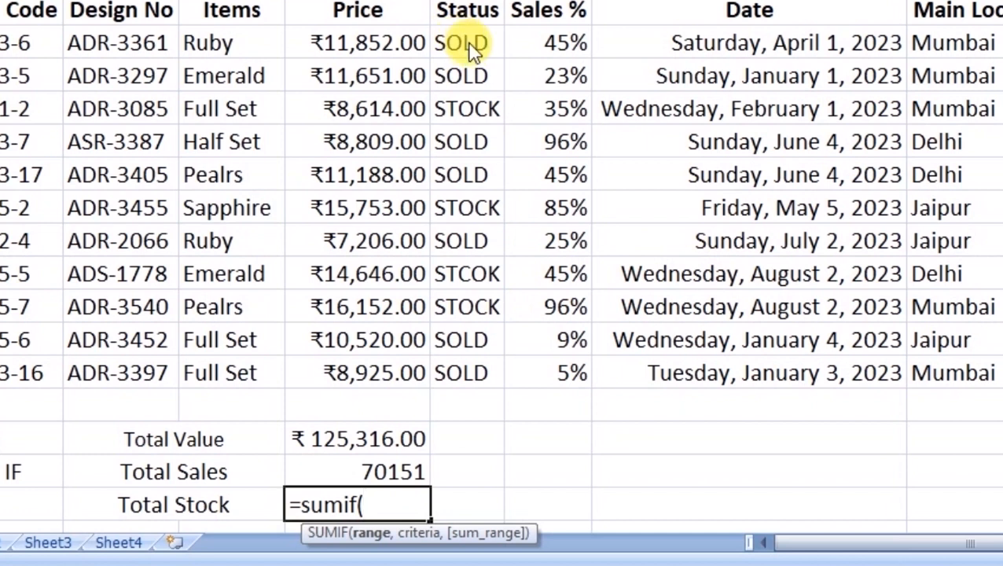
{"action": "left_click_drag", "start_coordinate": [469, 43], "coordinate": [477, 370]}
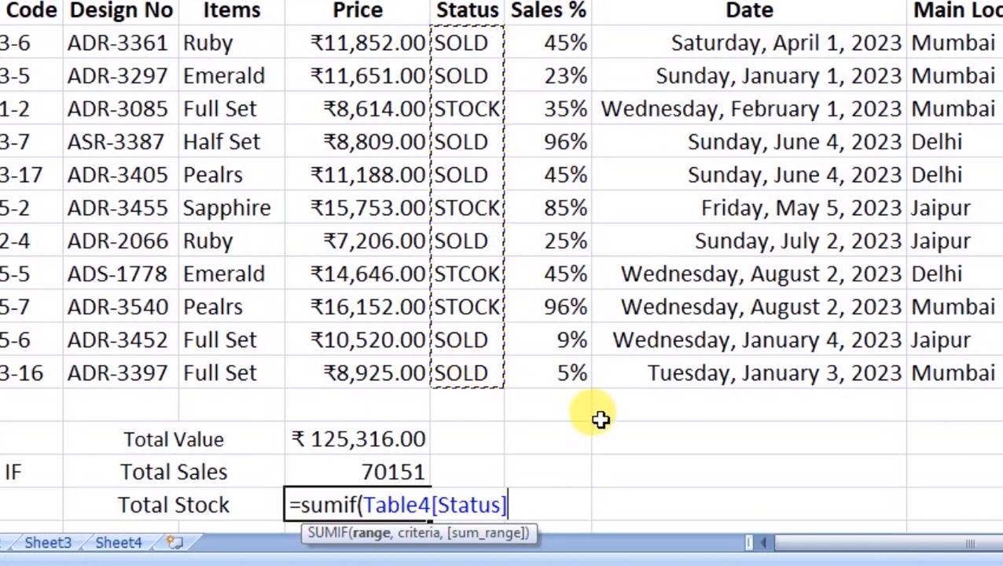
{"action": "scroll", "coordinate": [599, 421], "scroll_direction": "down", "scroll_amount": 1}
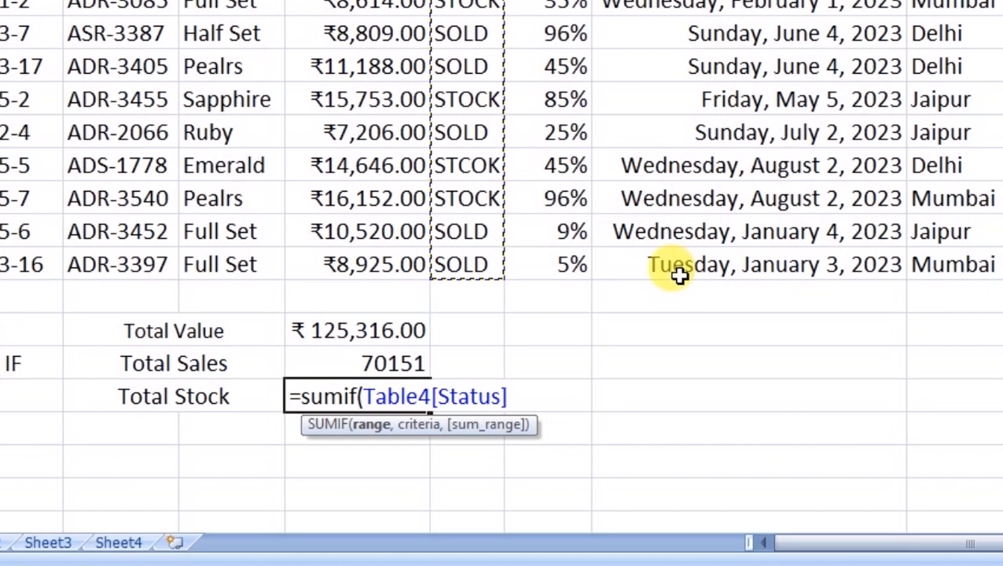
{"action": "type", "text": ","}
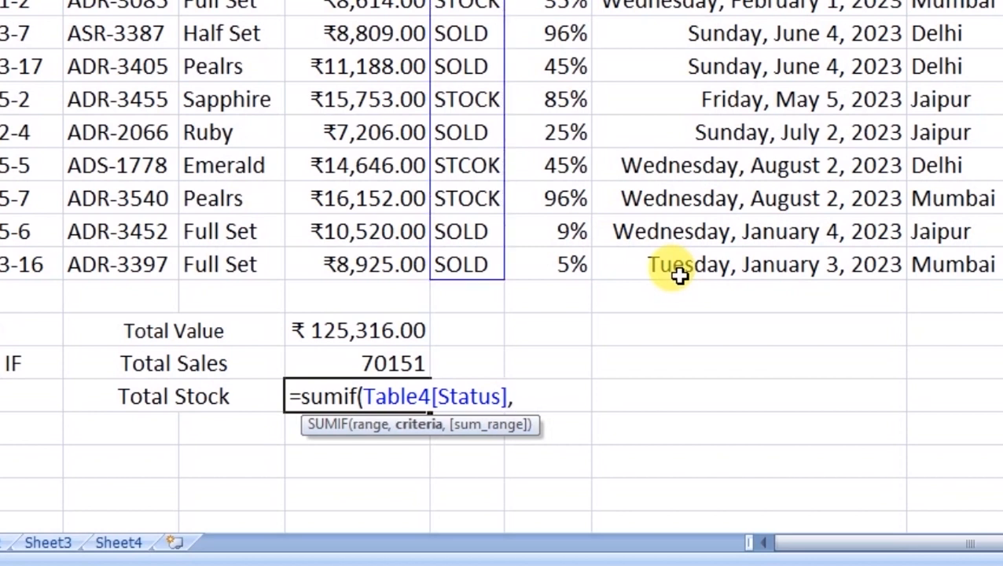
{"action": "type", "text": "\"STOCK"}
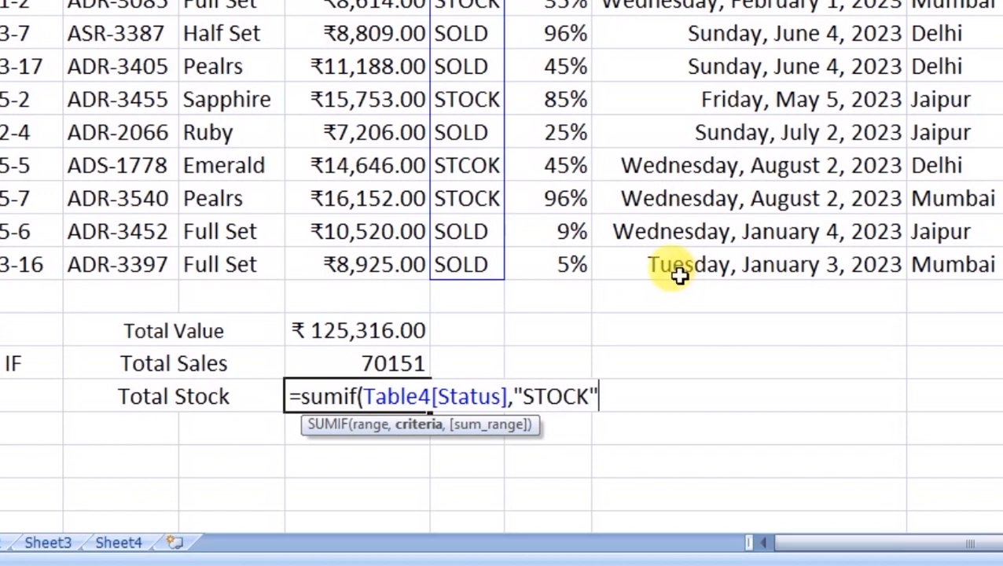
{"action": "type", "text": "\","}
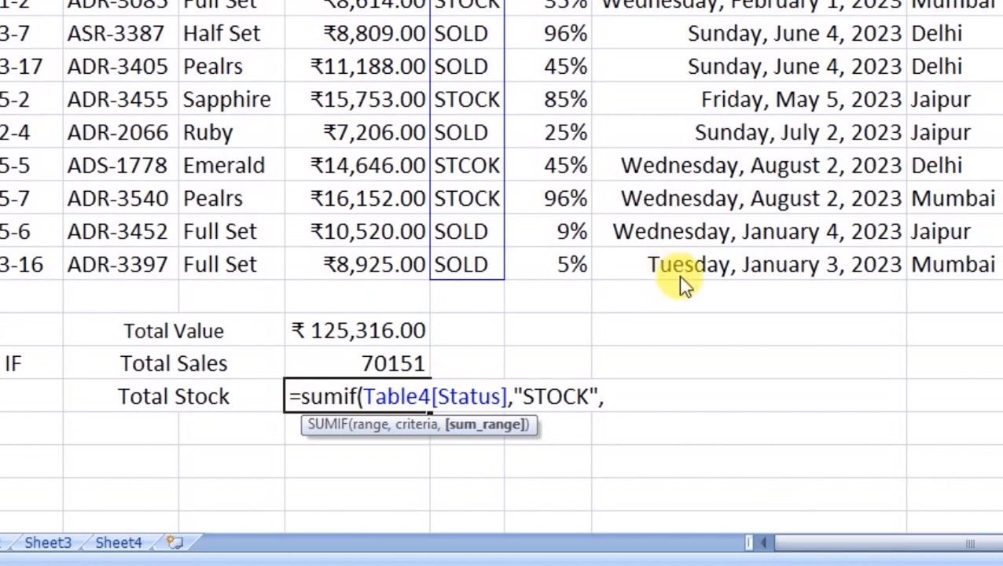
{"action": "scroll", "coordinate": [679, 274], "scroll_direction": "up", "scroll_amount": 1}
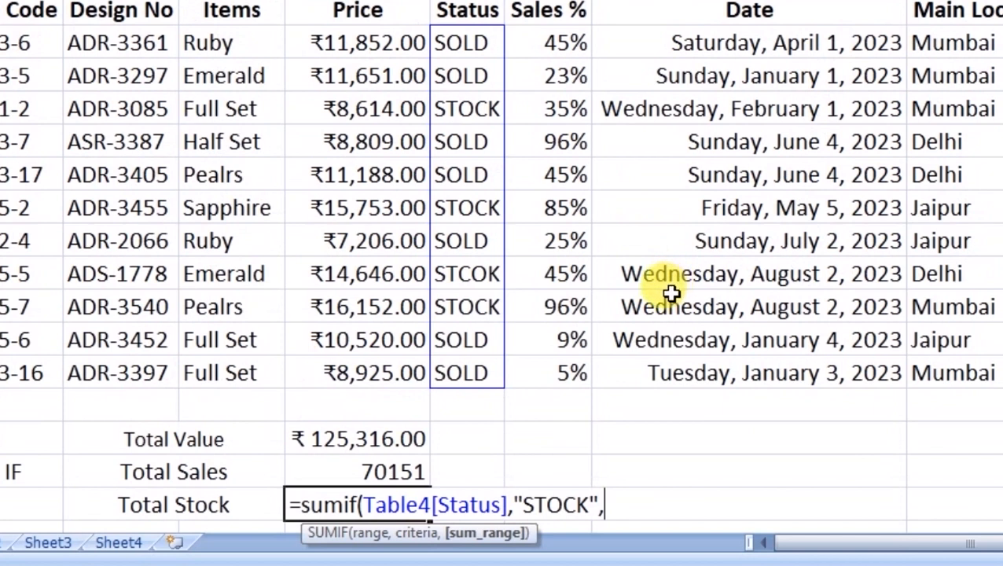
{"action": "left_click_drag", "start_coordinate": [374, 48], "coordinate": [361, 369]}
{"action": "scroll", "coordinate": [777, 382], "scroll_direction": "down", "scroll_amount": 1}
- Enter the Total Stock SUMIF and compare its 40519 result with Total Sales
{"action": "key", "text": "Return"}
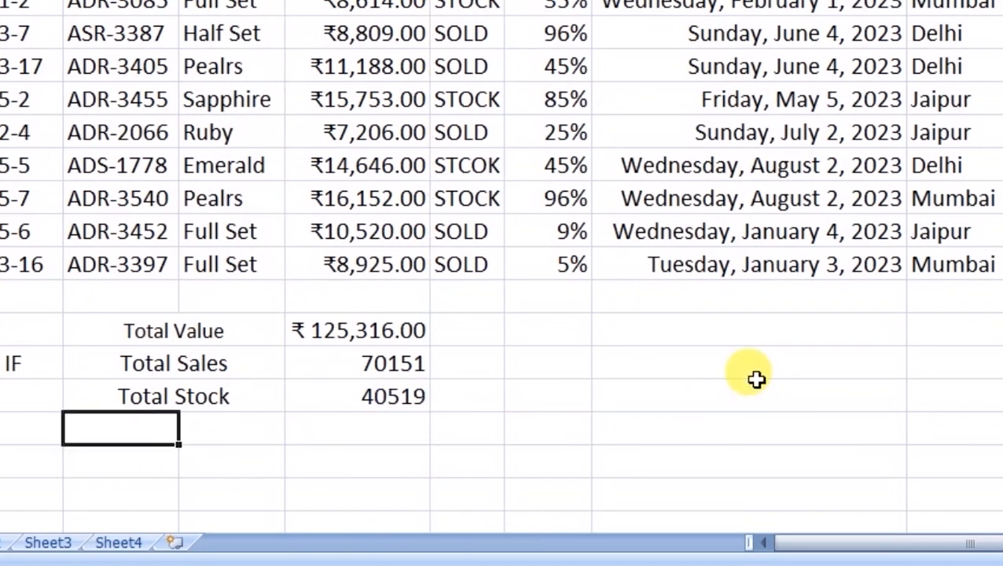
{"action": "key", "text": "Up"}
{"action": "key", "text": "Right"}
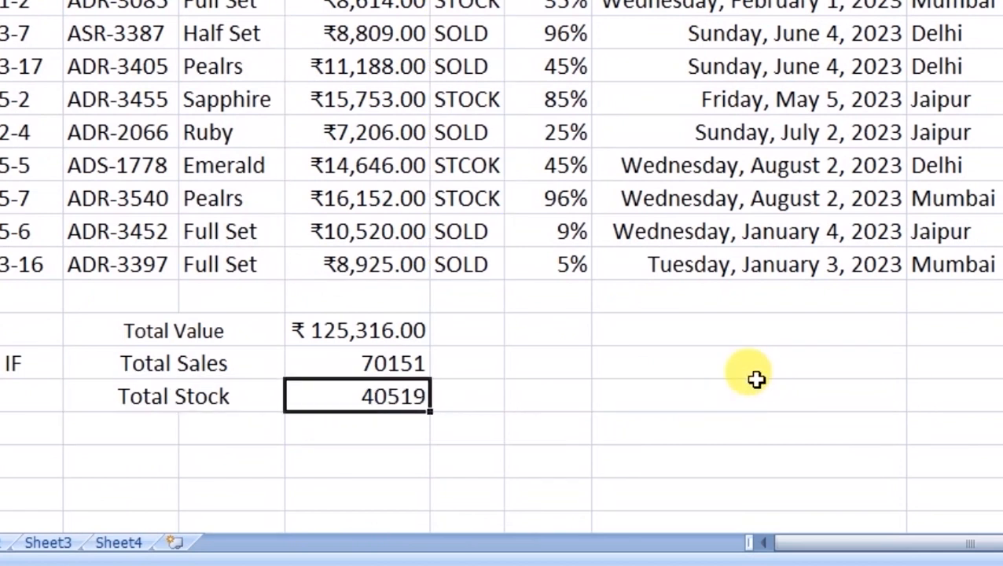
{"action": "key", "text": "Up"}
{"action": "key", "text": "Down"}
{"action": "key", "text": "Up"}
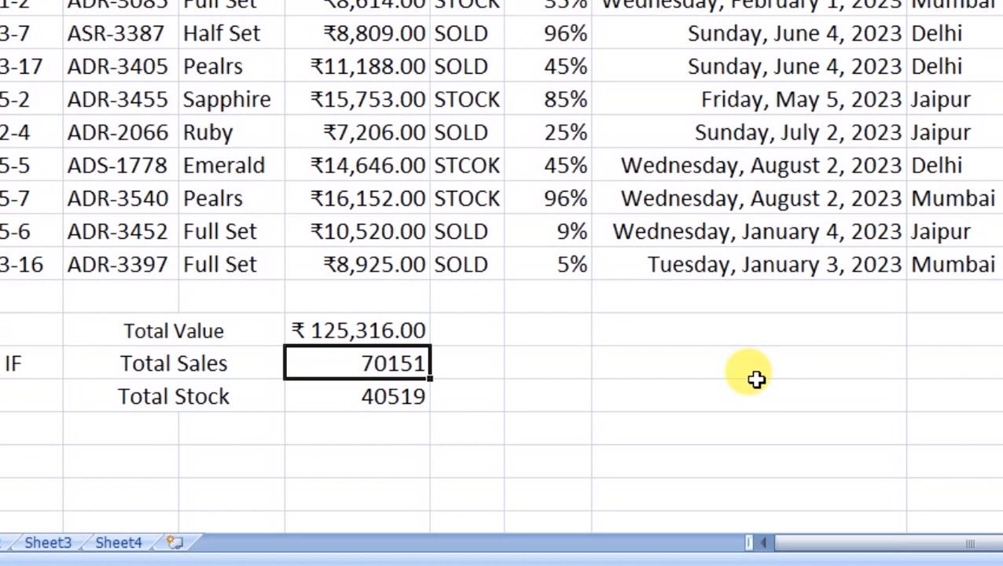
{"action": "key", "text": "Down"}
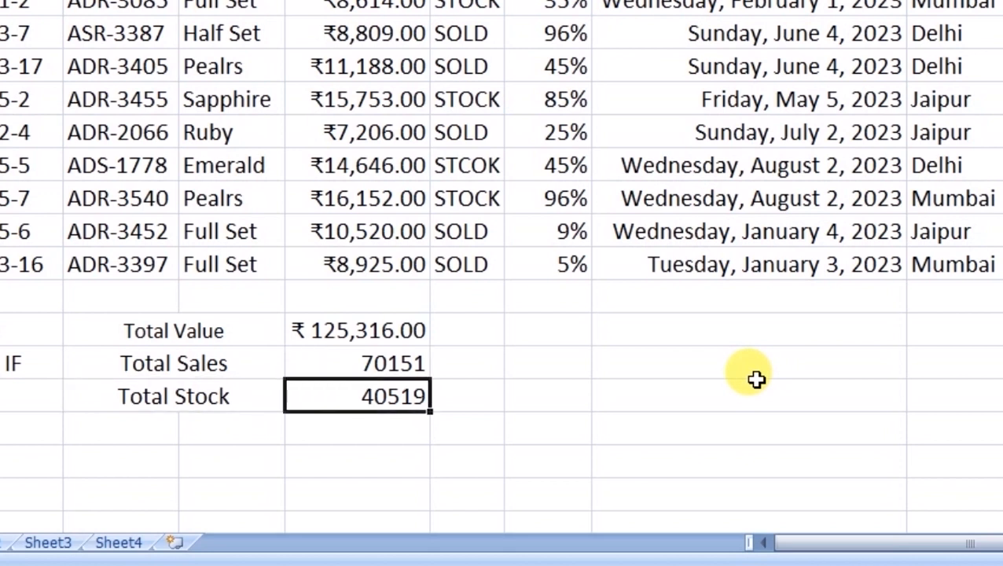
{"action": "key", "text": "Up"}
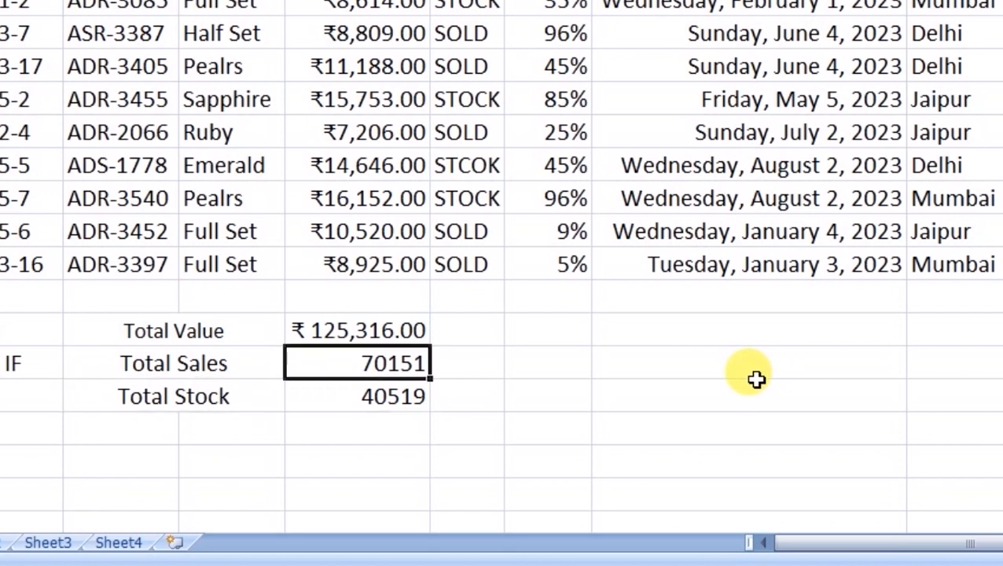
{"action": "key", "text": "shift+Down"}
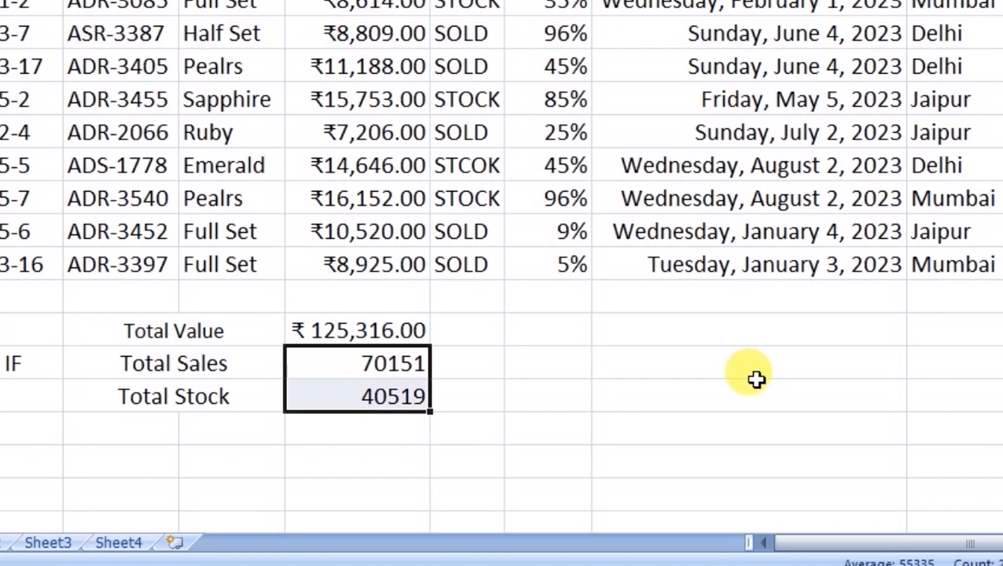
{"action": "key", "text": "Down"}
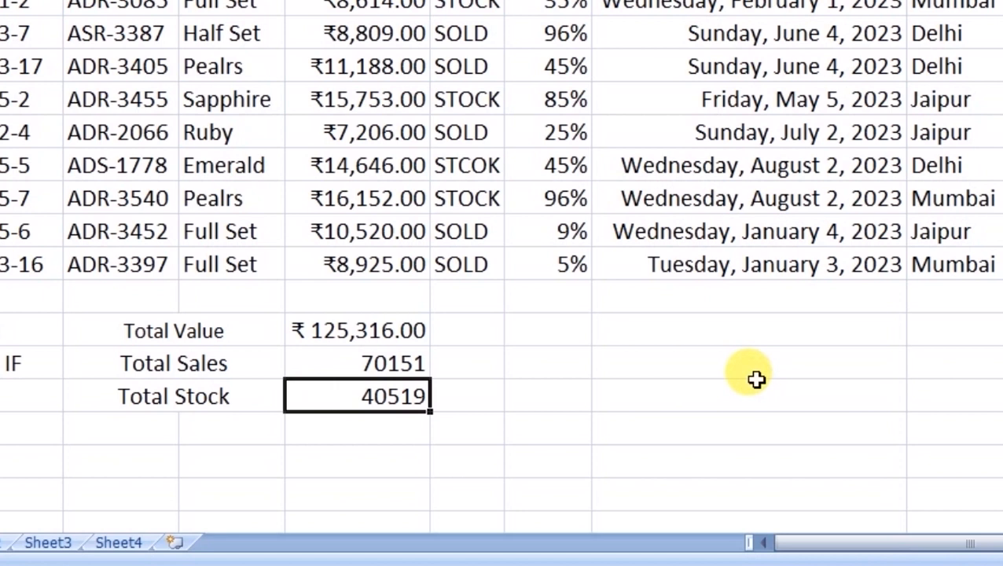
- Re-enter the STOCK status for ADR-3085 and the item below it
{"action": "scroll", "coordinate": [739, 377], "scroll_direction": "up", "scroll_amount": 1}
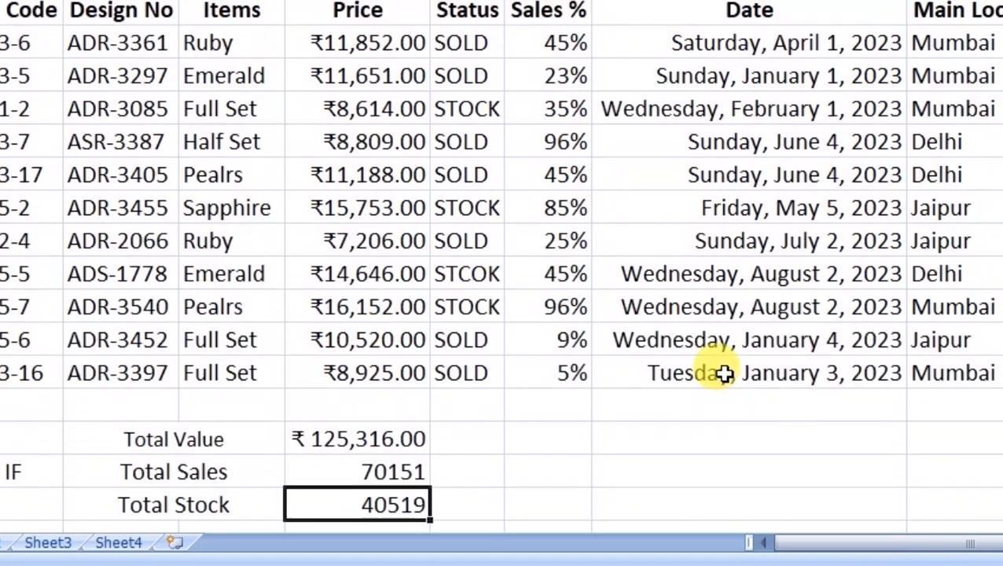
{"action": "left_click", "coordinate": [476, 106]}
{"action": "key", "text": "Return"}
{"action": "key", "text": "Down"}
{"action": "key", "text": "Down"}
{"action": "key", "text": "F2"}
{"action": "key", "text": "Return"}
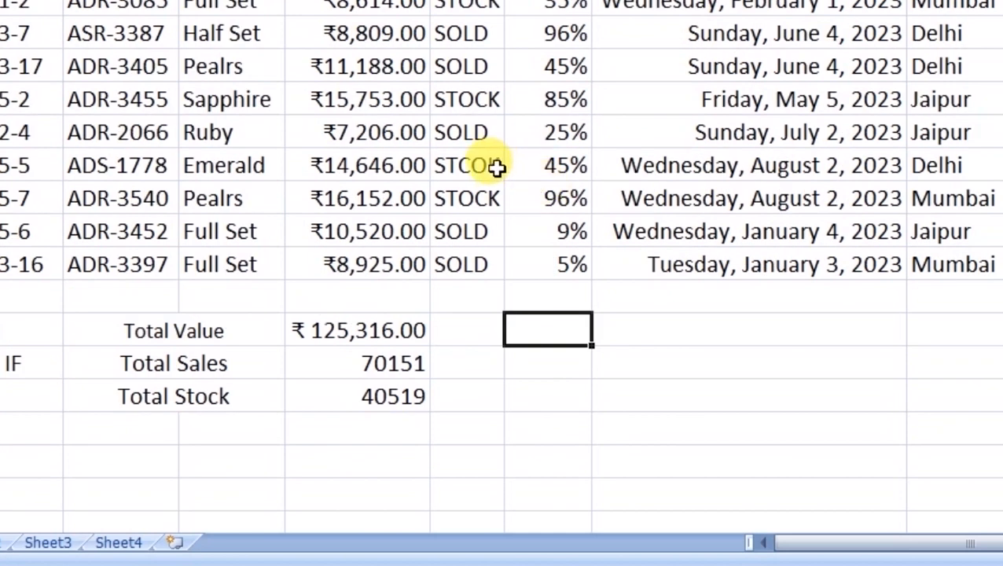
- Correct ADS-1778's misspelled STCOK status to STOCK, bringing Total Stock to 55165
{"action": "left_click", "coordinate": [495, 168]}
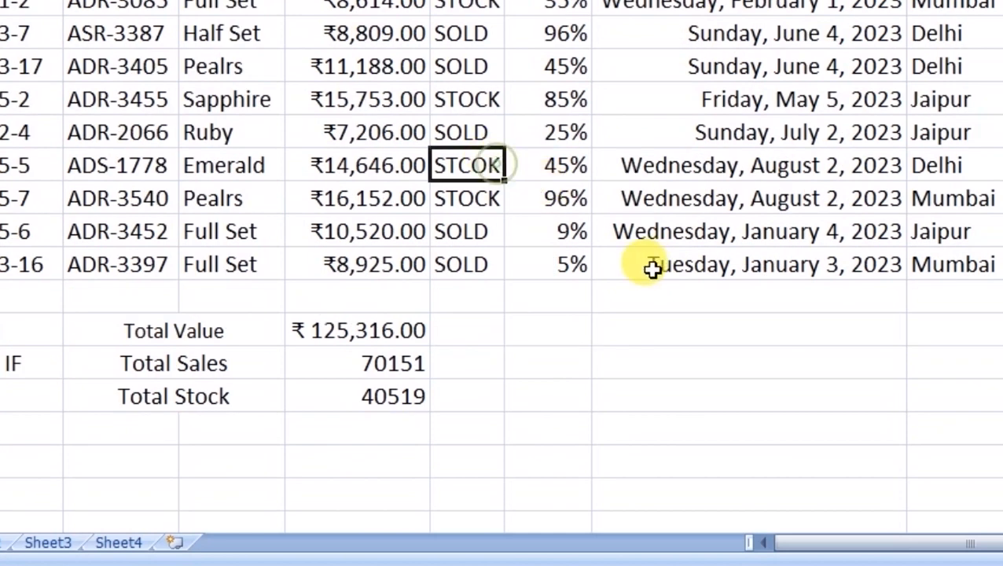
{"action": "key", "text": "F2"}
{"action": "key", "text": "Left"}
{"action": "key", "text": "Left"}
{"action": "key", "text": "Left"}
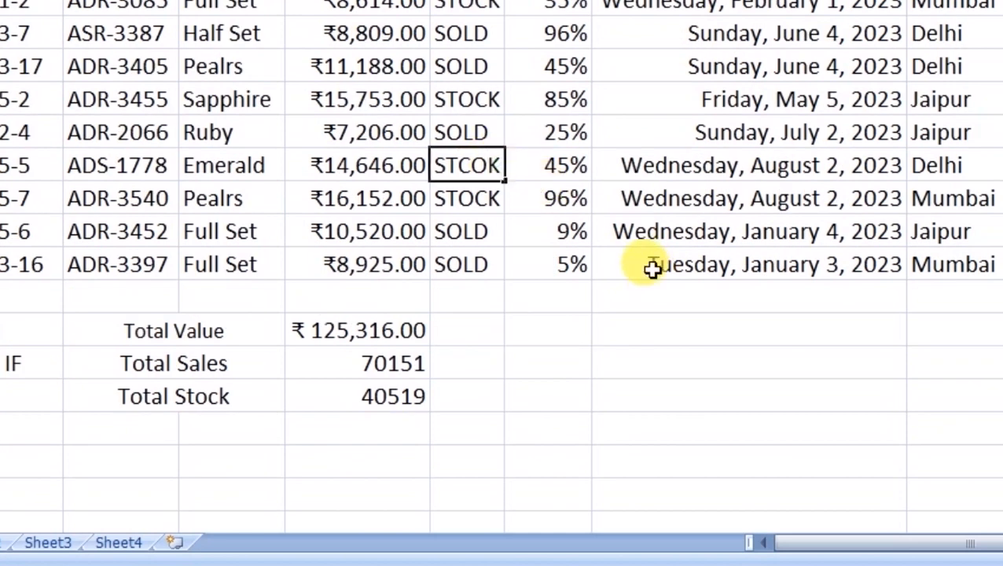
{"action": "key", "text": "Delete"}
{"action": "key", "text": "Right"}
{"action": "type", "text": "c"}
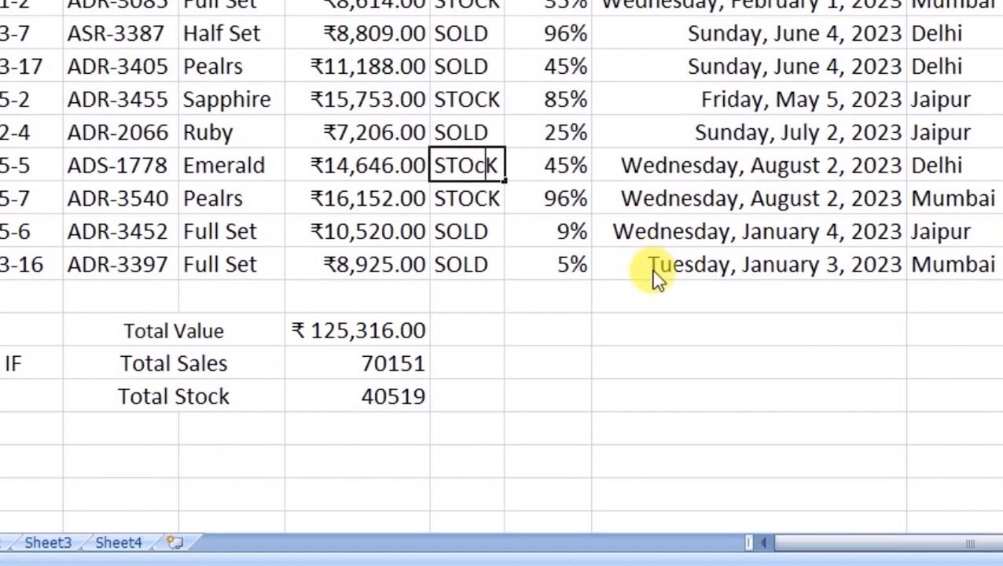
{"action": "key", "text": "BackSpace"}
{"action": "key", "text": "BackSpace"}
{"action": "type", "text": "CLK"}
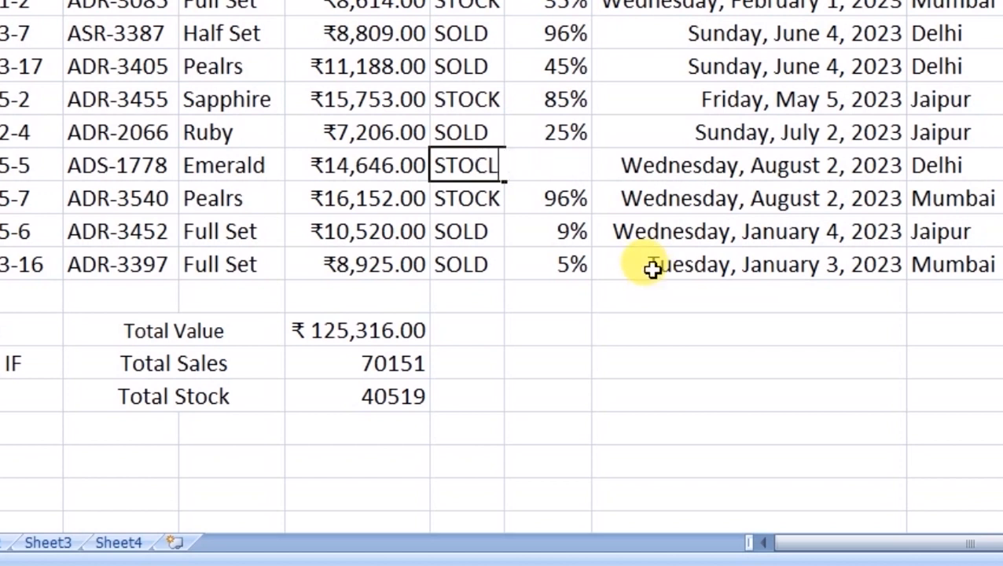
{"action": "key", "text": "Return"}
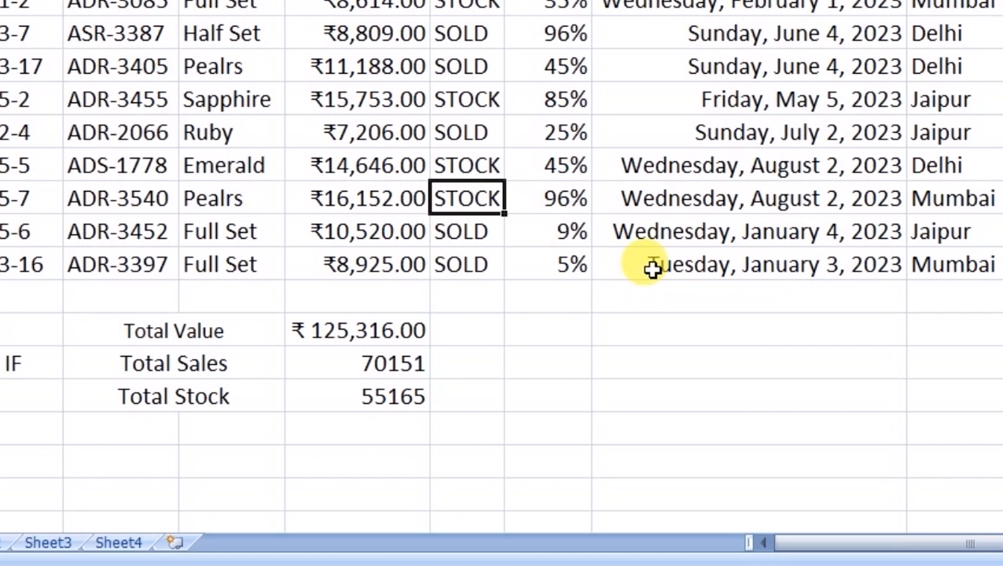
- Add a 'COUNT if' label in B18 below the SUM IF label
{"action": "left_click", "coordinate": [30, 331]}
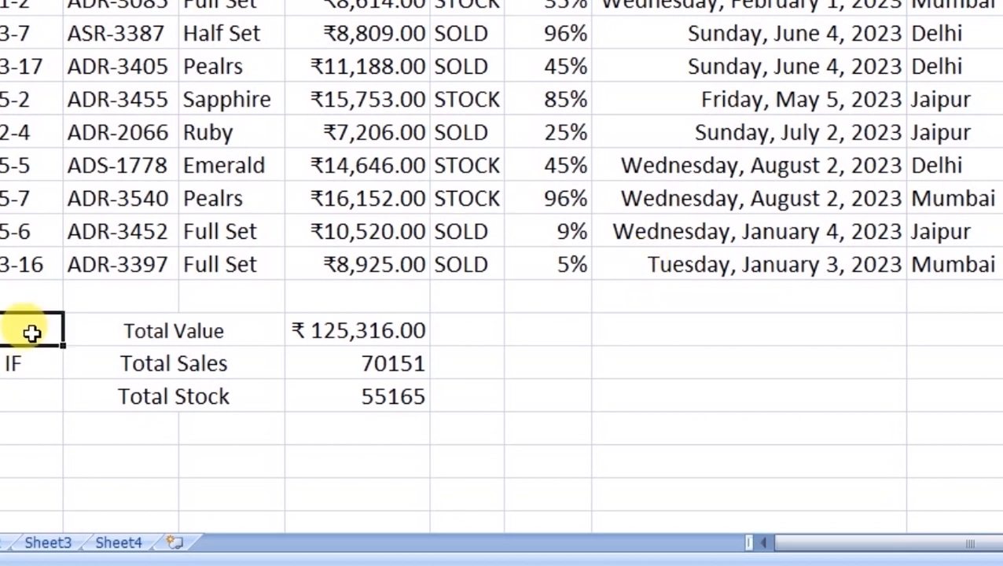
{"action": "left_click", "coordinate": [22, 363]}
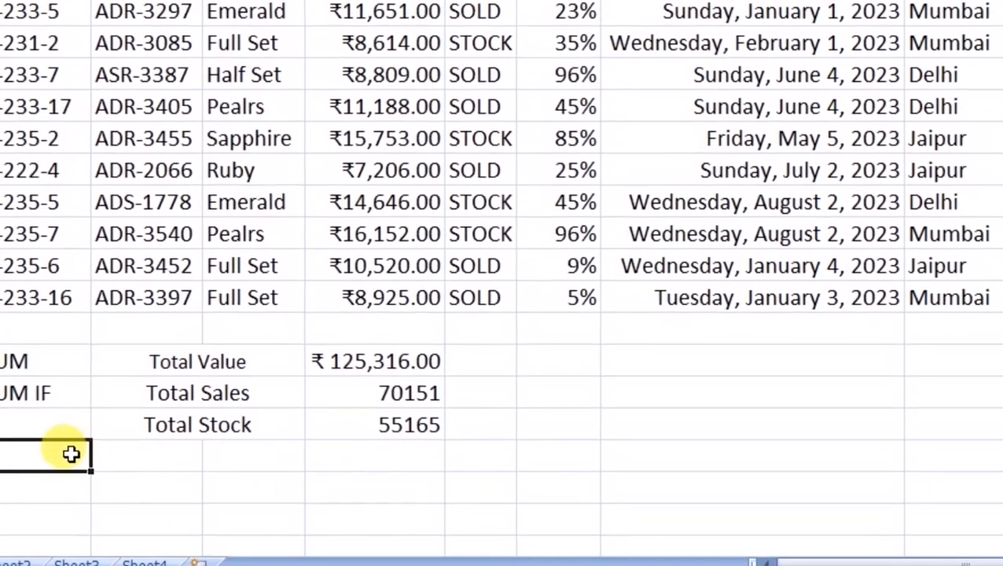
{"action": "left_click", "coordinate": [47, 440]}
{"action": "type", "text": "COUN"}
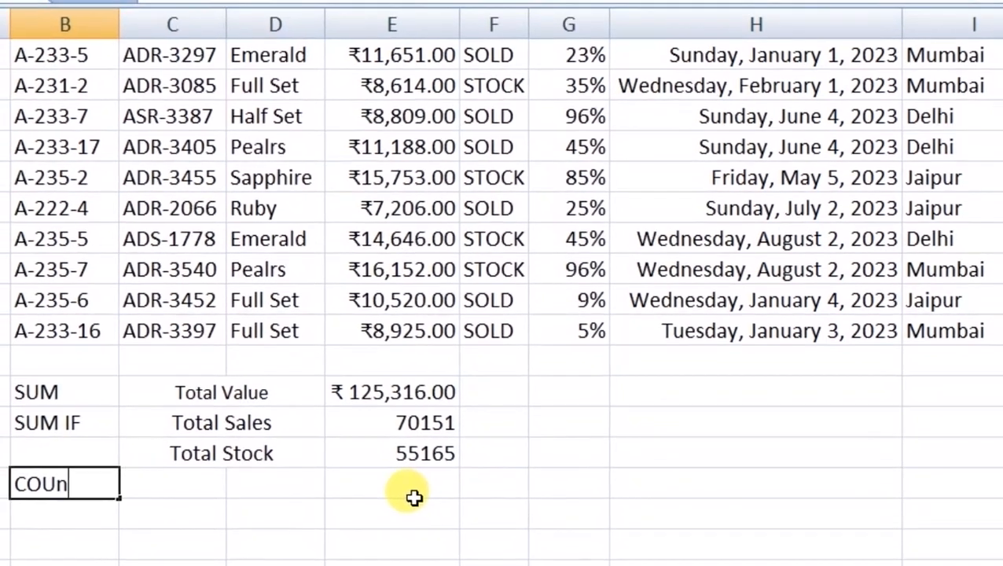
{"action": "type", "text": "T if"}
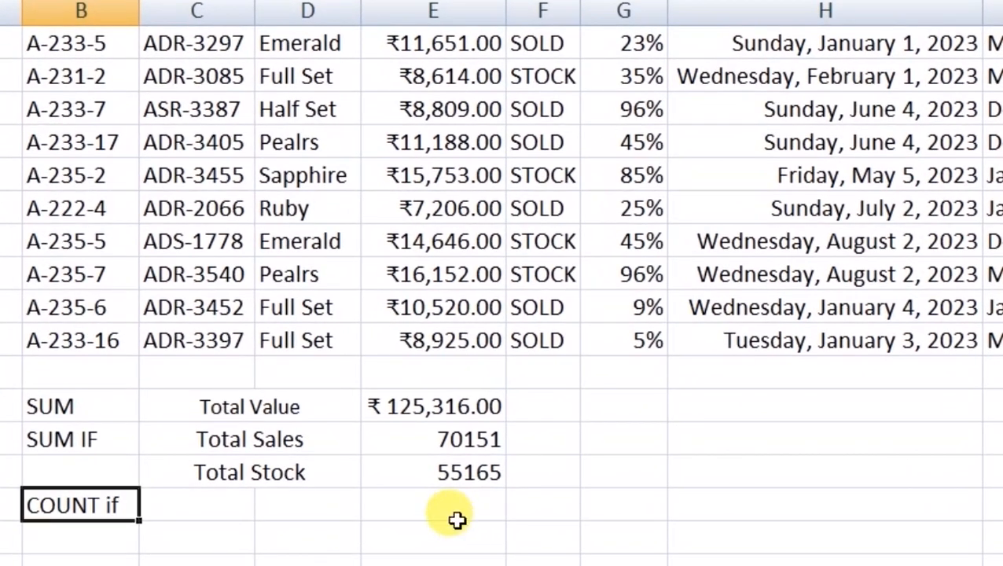
{"action": "key", "text": "Tab"}
- Merge C18:D18 and enter the caption 'SOLD Items Balance'
{"action": "key", "text": "shift+Right"}
{"action": "key", "text": "alt+h"}
{"action": "key", "text": "m"}
{"action": "key", "text": "c"}
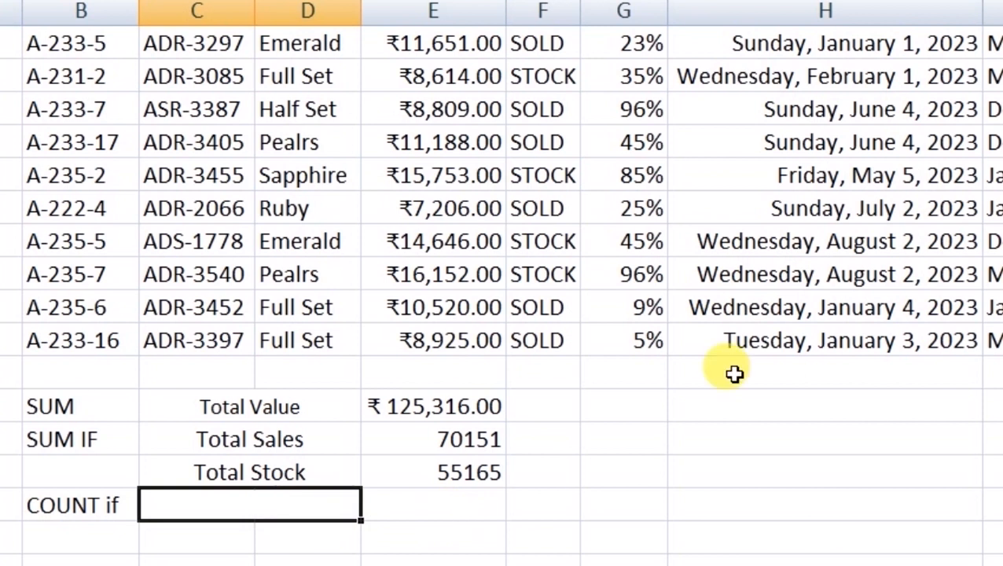
{"action": "type", "text": "SOLD It"}
{"action": "type", "text": "ems Balance"}
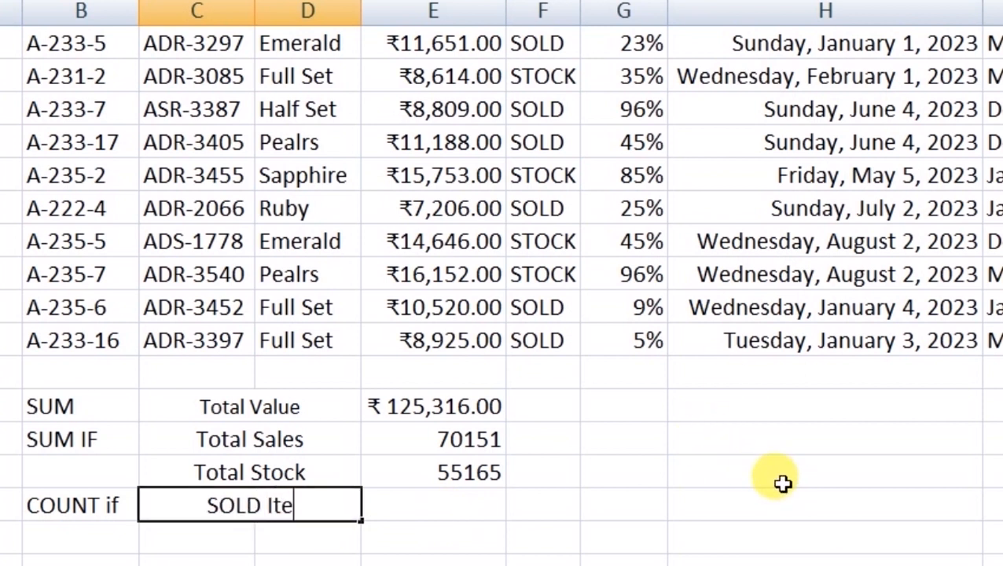
{"action": "key", "text": "Return"}
- Merge C19:D19 and enter the caption 'STOCK Items Balance'
{"action": "left_click_drag", "start_coordinate": [219, 530], "coordinate": [303, 533]}
{"action": "left_click", "coordinate": [503, 2]}
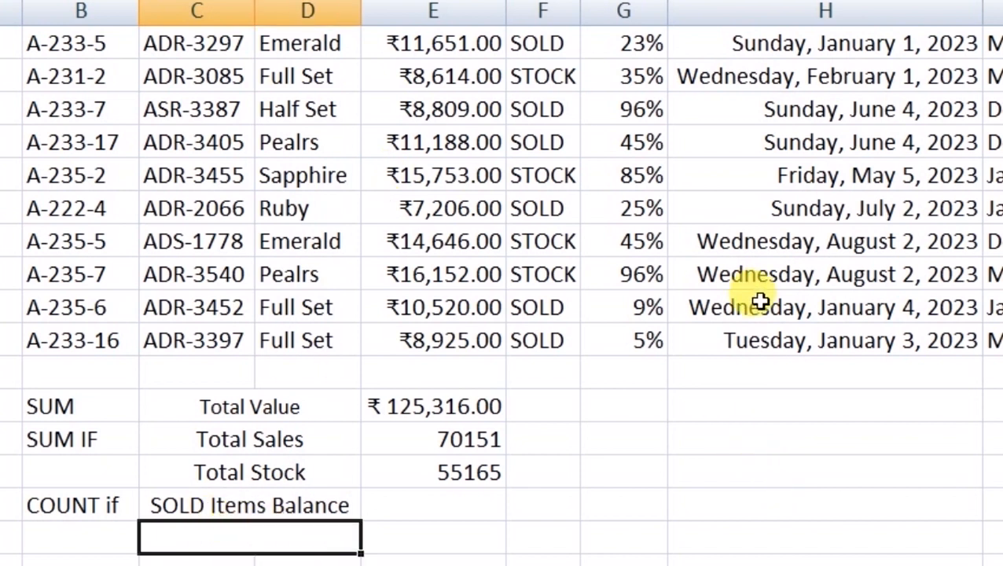
{"action": "type", "text": "S"}
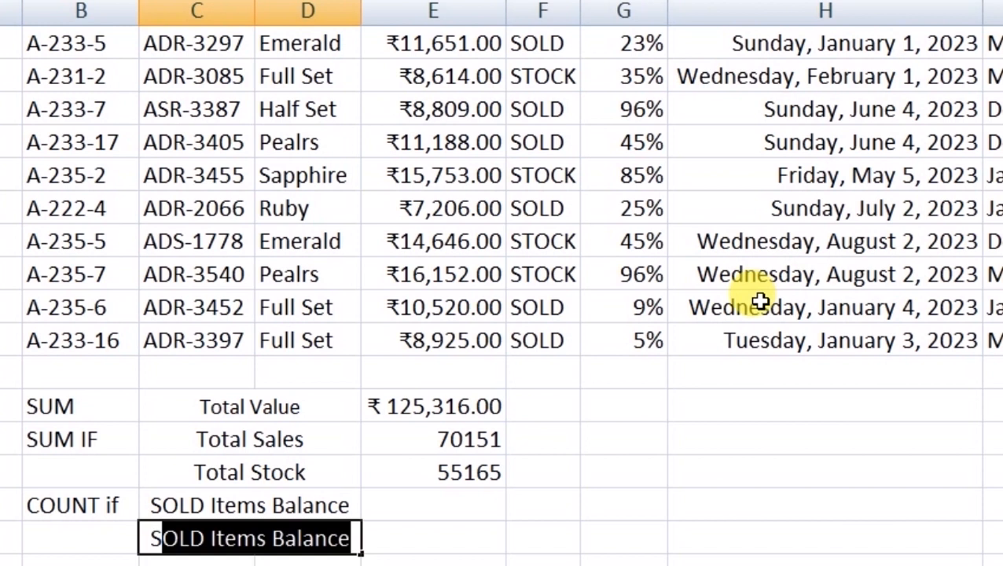
{"action": "type", "text": "TOCK Items Balance"}
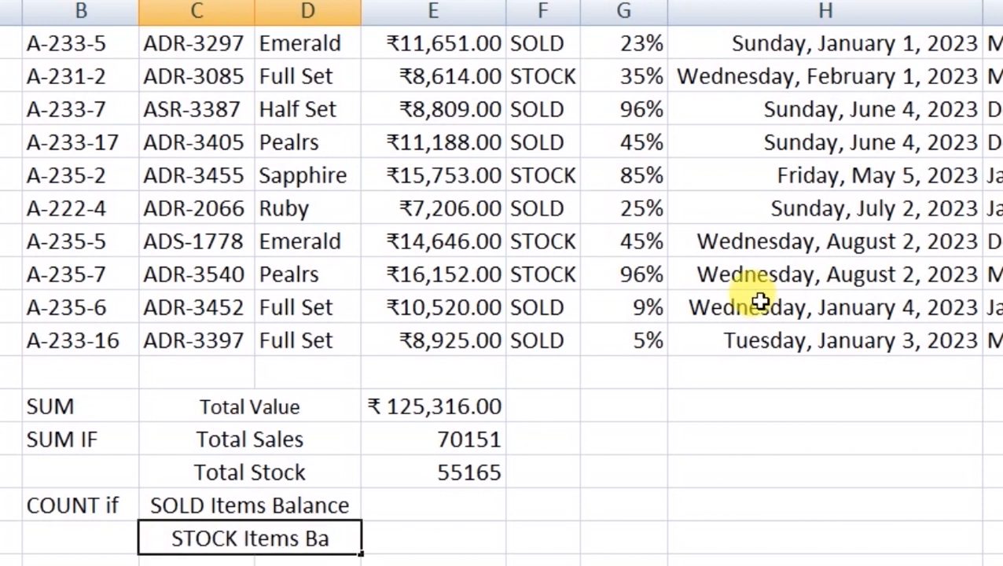
{"action": "key", "text": "Return"}
{"action": "key", "text": "Up"}
{"action": "key", "text": "Up"}
{"action": "key", "text": "Down"}
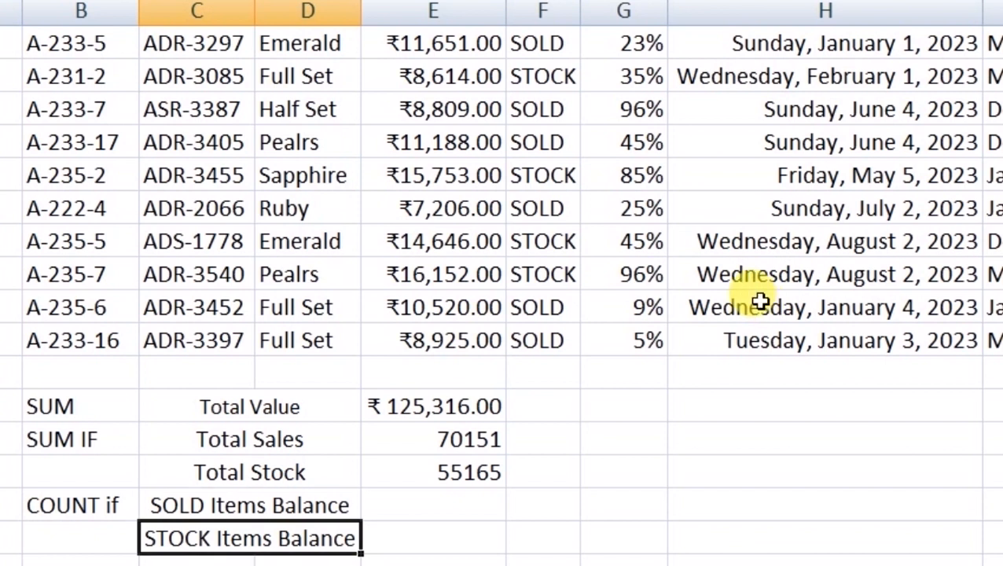
{"action": "key", "text": "Up"}
{"action": "key", "text": "Right"}
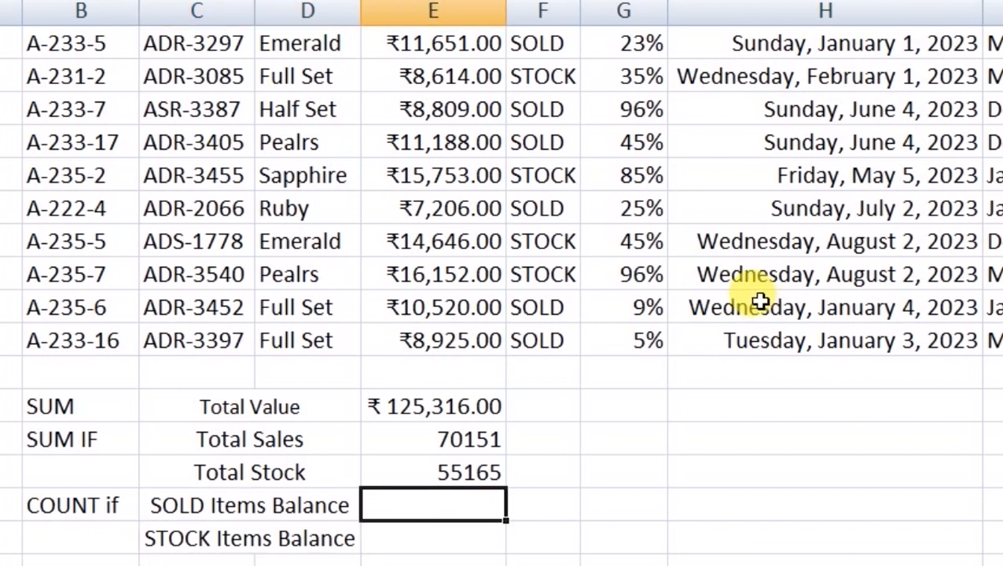
{"action": "left_click", "coordinate": [540, 41]}
{"action": "left_click", "coordinate": [546, 109]}
{"action": "left_click", "coordinate": [546, 142]}
{"action": "left_click", "coordinate": [545, 208]}
{"action": "left_click", "coordinate": [546, 307]}
{"action": "left_click", "coordinate": [545, 341]}
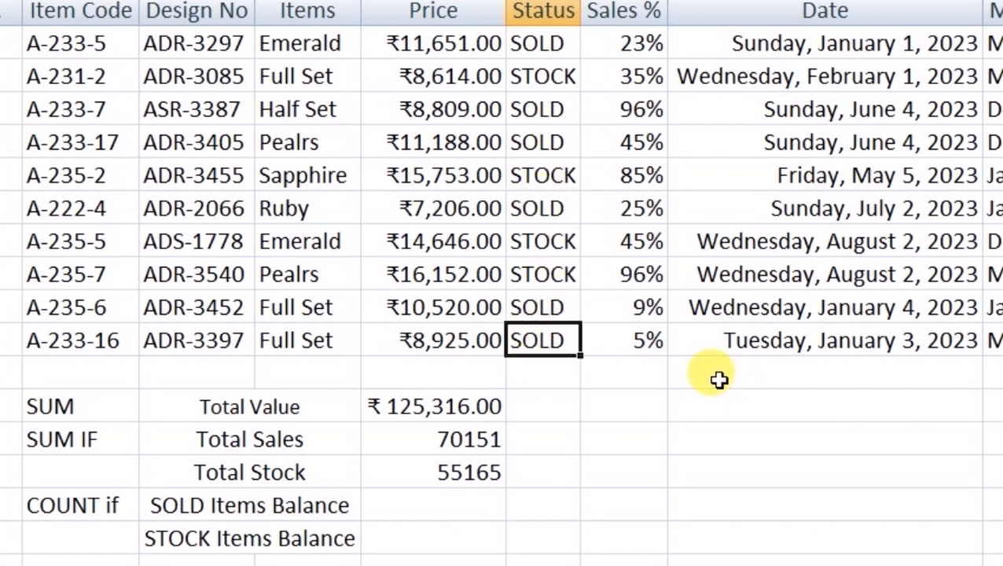
{"action": "left_click", "coordinate": [552, 73]}
{"action": "left_click", "coordinate": [558, 173]}
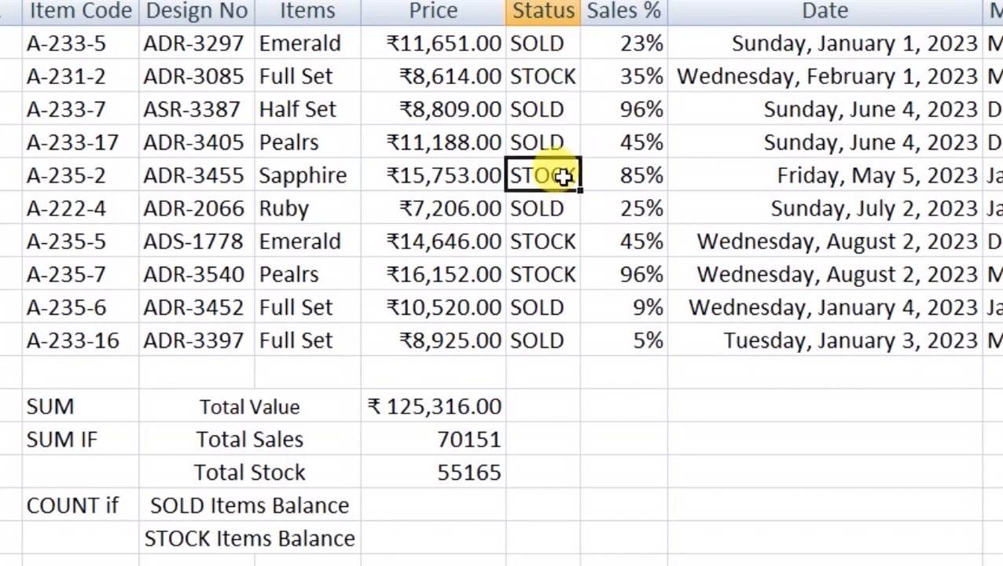
{"action": "left_click", "coordinate": [558, 270]}
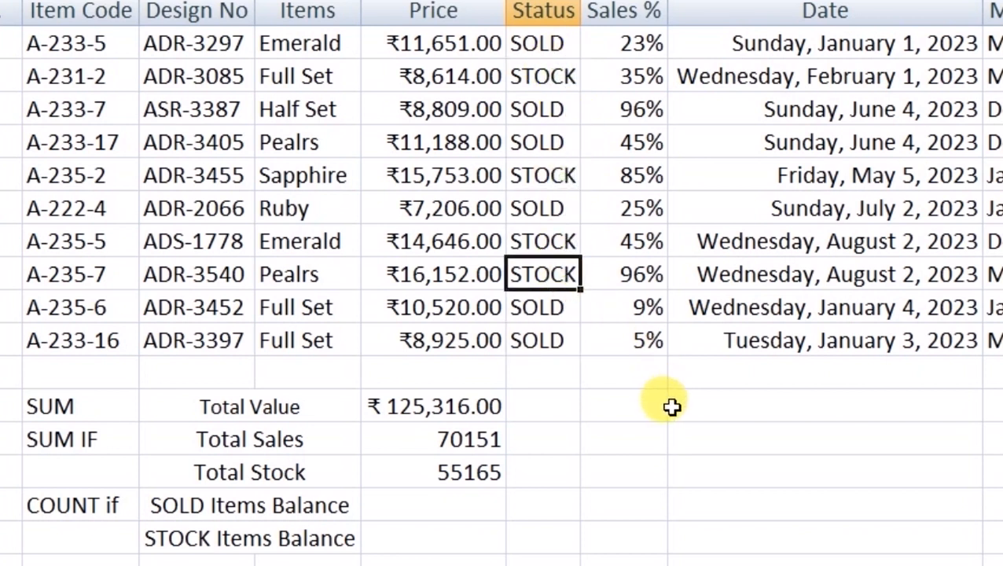
{"action": "left_click", "coordinate": [475, 503]}
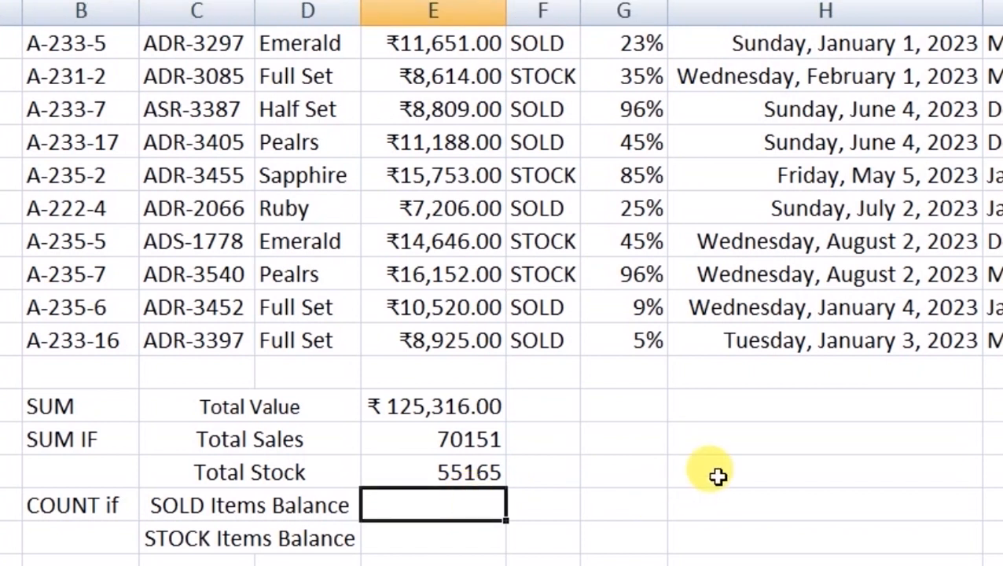
{"action": "scroll", "coordinate": [718, 477], "scroll_direction": "up", "scroll_amount": 1}
{"action": "scroll", "coordinate": [721, 478], "scroll_direction": "down", "scroll_amount": 3}
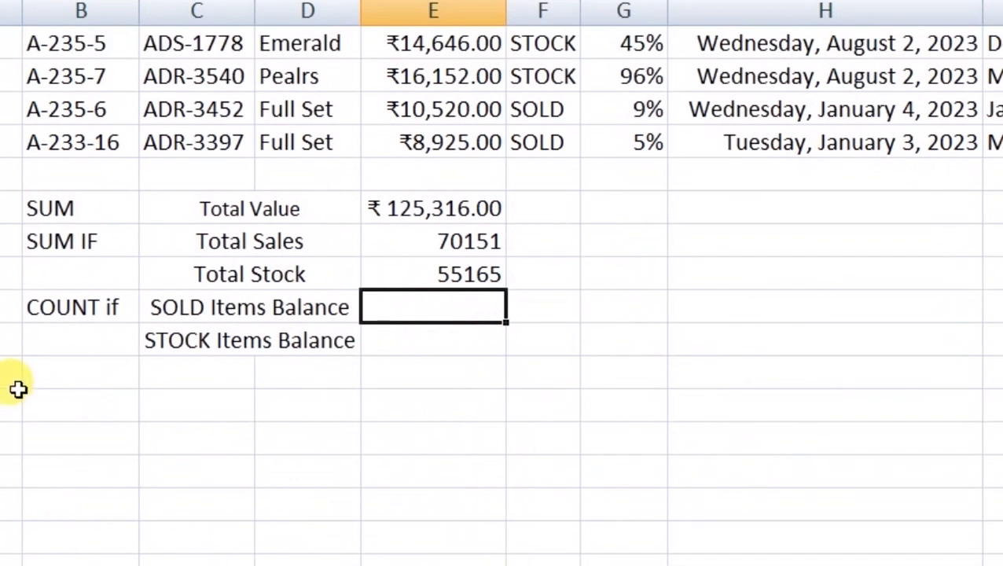
{"action": "left_click", "coordinate": [73, 307]}
{"action": "scroll", "coordinate": [510, 441], "scroll_direction": "up", "scroll_amount": 4}
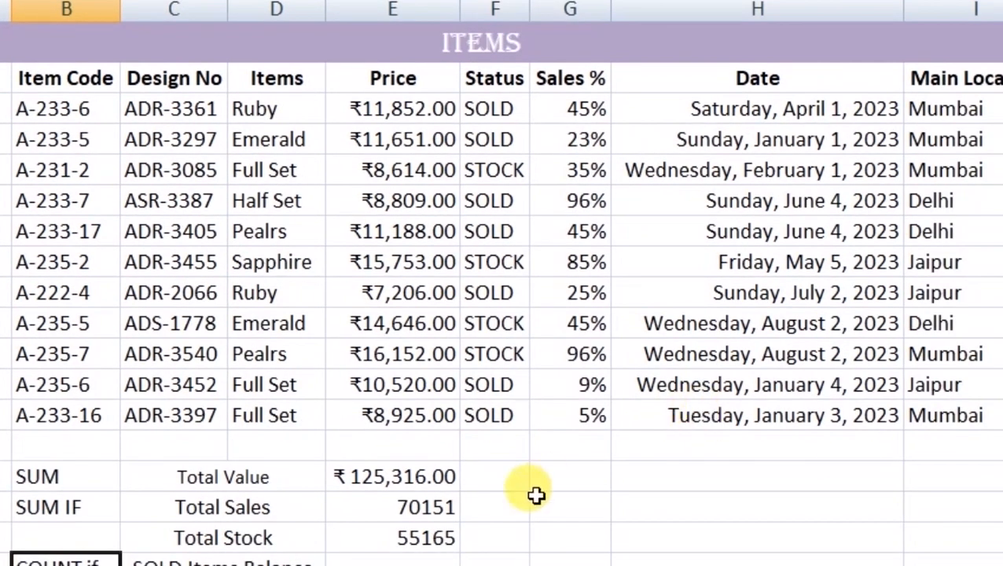
{"action": "left_click", "coordinate": [426, 558]}
{"action": "scroll", "coordinate": [722, 525], "scroll_direction": "down", "scroll_amount": 1}
- Enter =COUNTIF(Table4[Status],"SOLD") beside SOLD Items Balance, returning 7
{"action": "type", "text": "=co"}
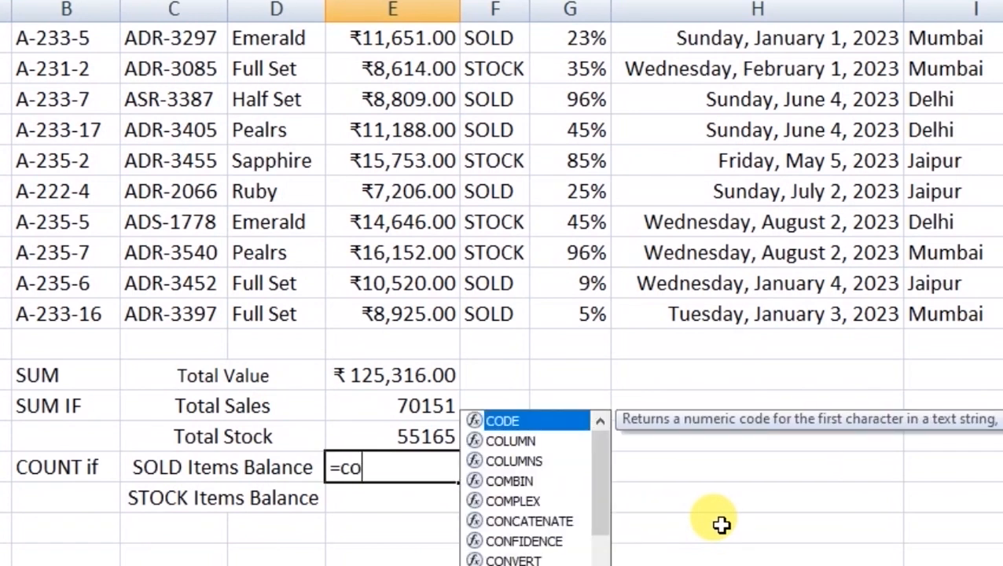
{"action": "type", "text": "unt"}
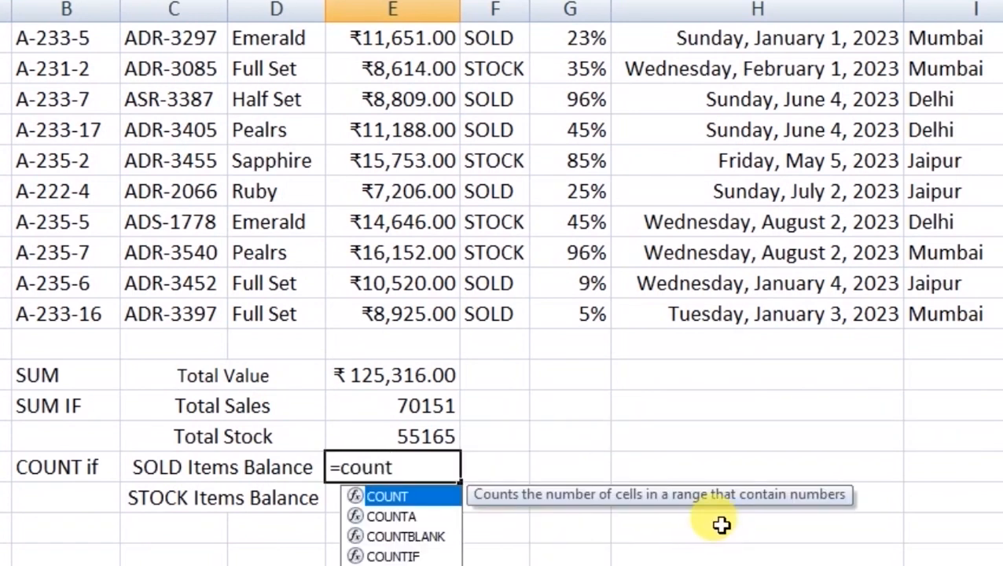
{"action": "type", "text": "if"}
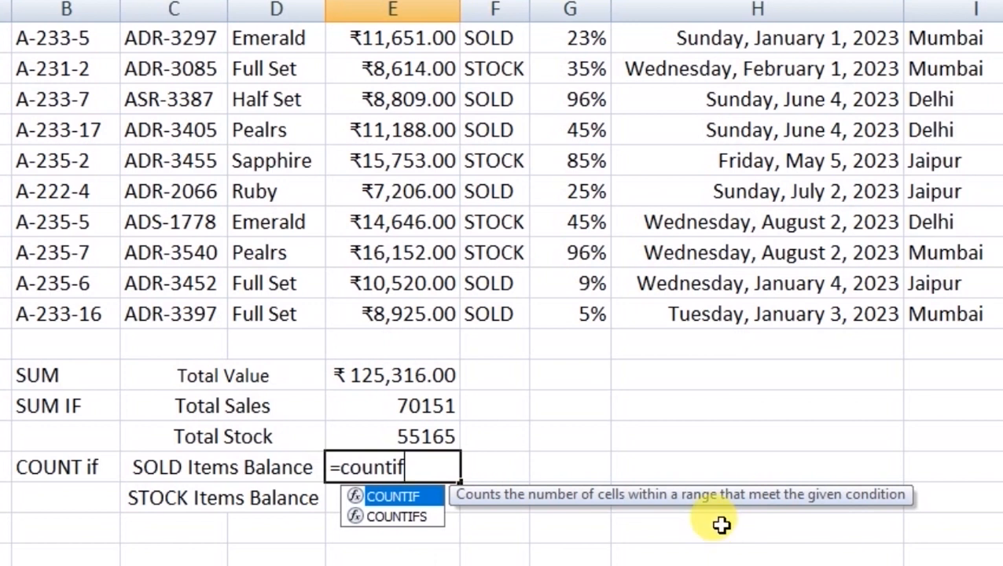
{"action": "type", "text": "("}
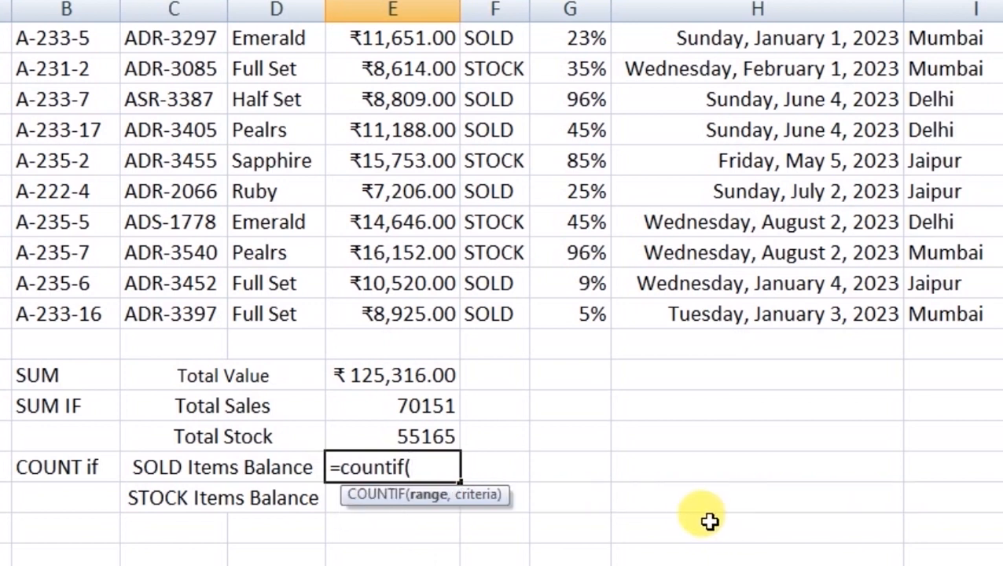
{"action": "scroll", "coordinate": [570, 394], "scroll_direction": "up", "scroll_amount": 1}
{"action": "left_click_drag", "start_coordinate": [501, 115], "coordinate": [501, 406]}
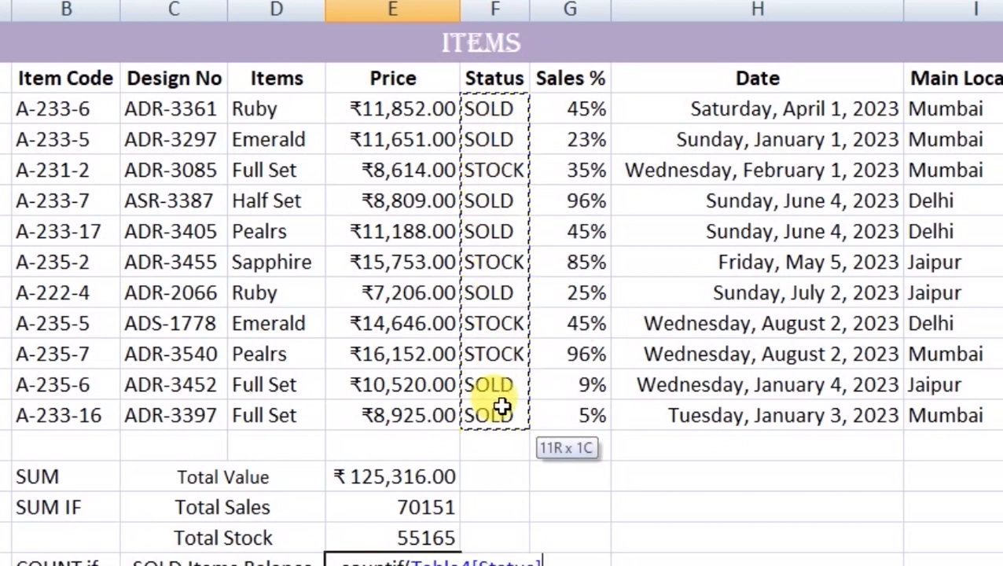
{"action": "scroll", "coordinate": [753, 383], "scroll_direction": "down", "scroll_amount": 1}
{"action": "scroll", "coordinate": [742, 381], "scroll_direction": "up", "scroll_amount": 1}
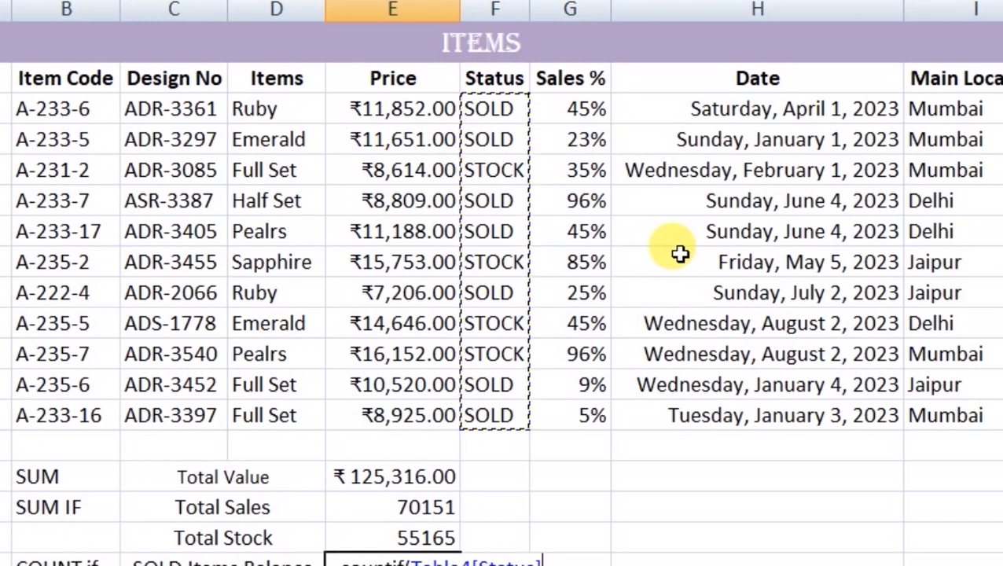
{"action": "scroll", "coordinate": [680, 253], "scroll_direction": "down", "scroll_amount": 1}
{"action": "scroll", "coordinate": [759, 309], "scroll_direction": "up", "scroll_amount": 1}
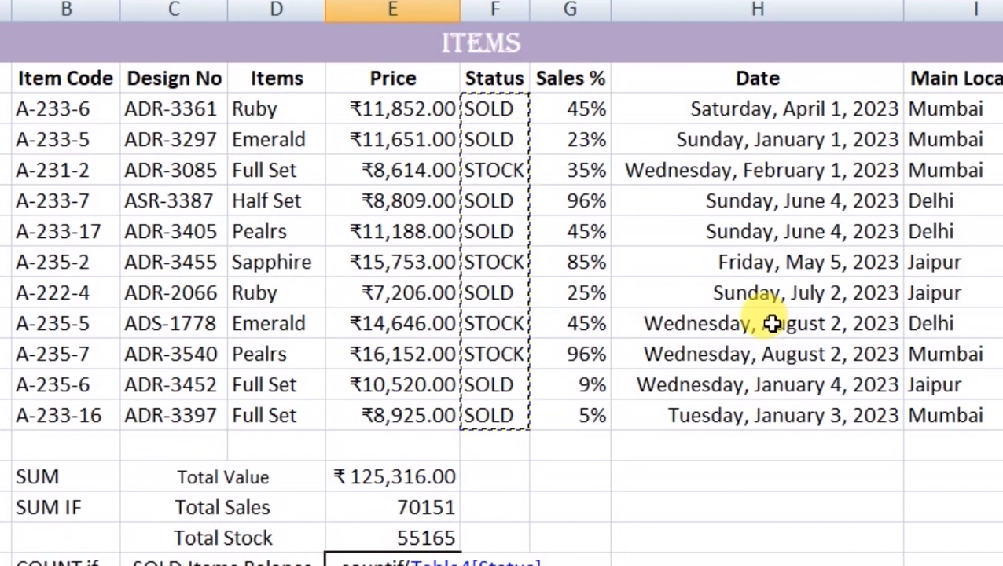
{"action": "type", "text": ",\""}
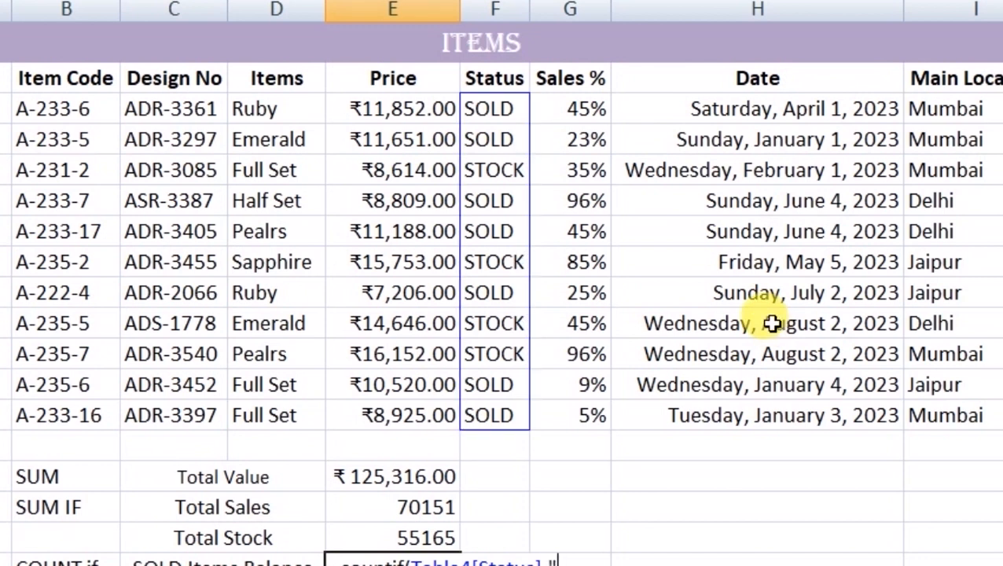
{"action": "type", "text": "SOLD\""}
{"action": "key", "text": "Return"}
{"action": "key", "text": "Up"}
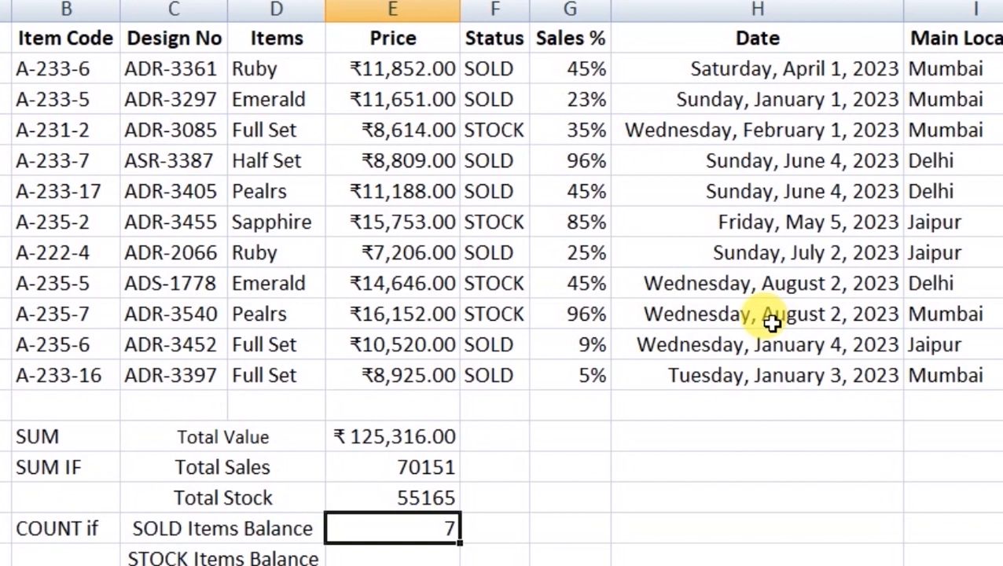
{"action": "key", "text": "Down"}
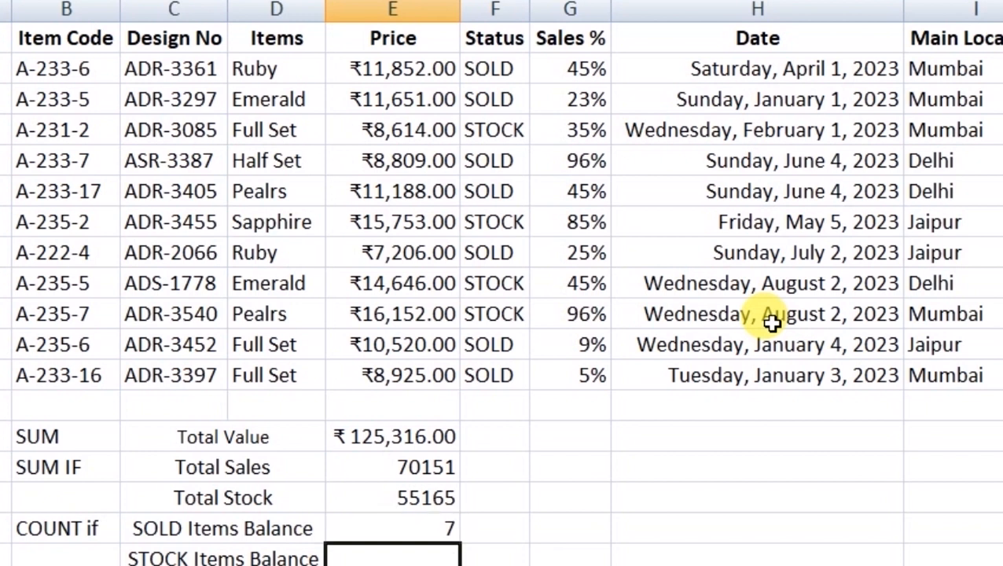
- Enter =COUNTIF(Table4[Status],"STOCK") in E19, fixing the typo, so it shows 4
{"action": "type", "text": "=count"}
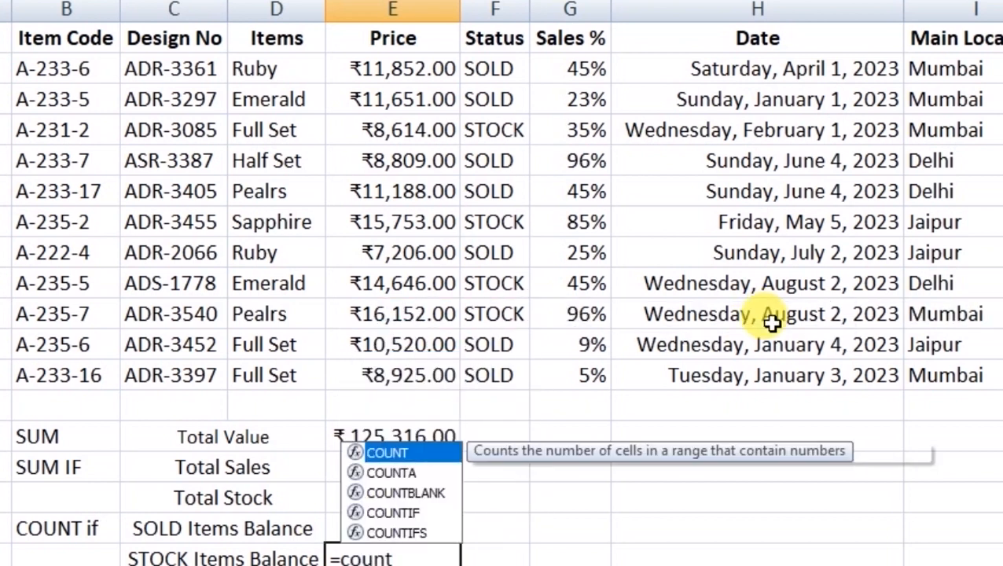
{"action": "type", "text": "if("}
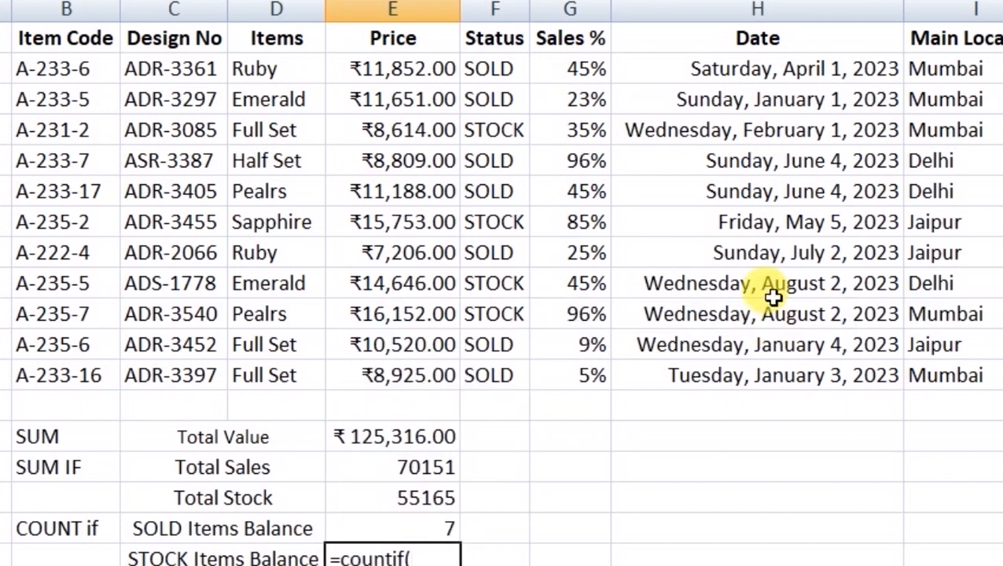
{"action": "left_click_drag", "start_coordinate": [491, 69], "coordinate": [508, 375]}
{"action": "type", "text": ",\""}
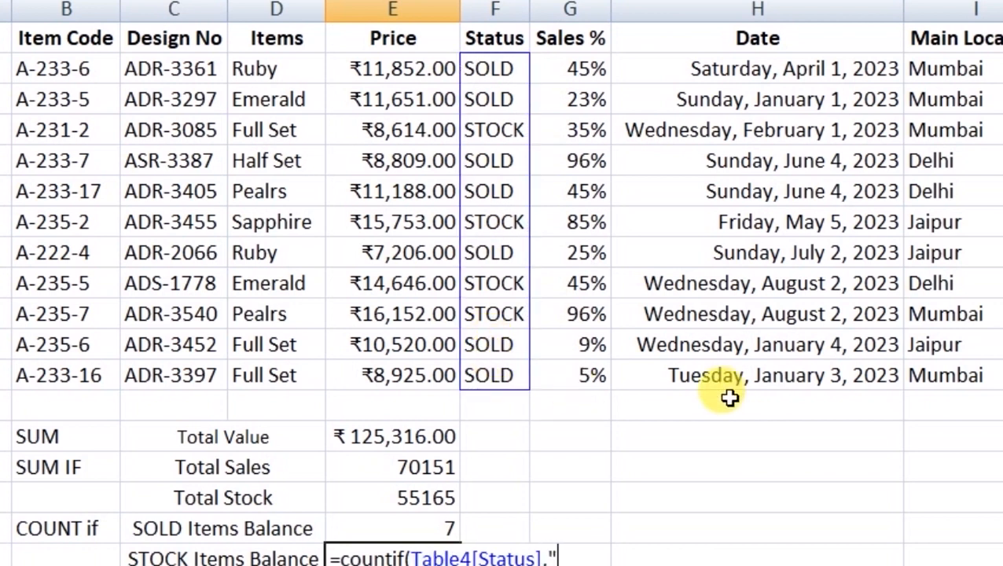
{"action": "type", "text": "STOV"}
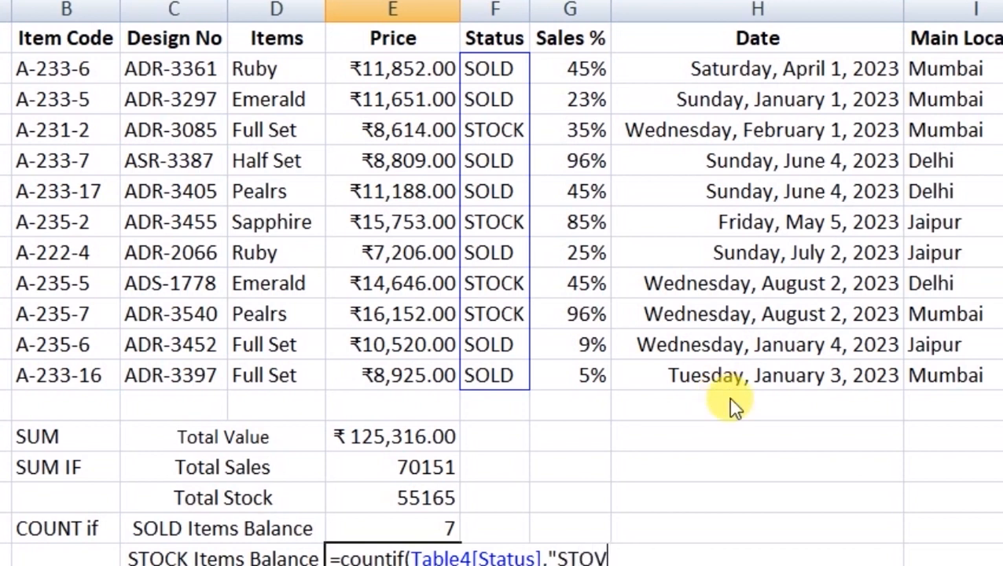
{"action": "key", "text": "BackSpace"}
{"action": "type", "text": "CK"}
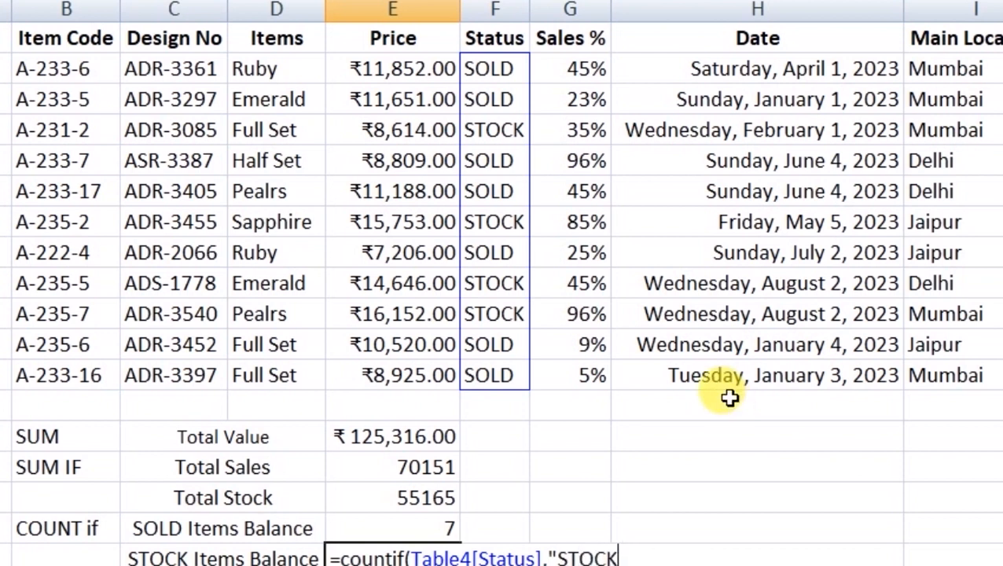
{"action": "type", "text": "\")"}
{"action": "key", "text": "Return"}
{"action": "key", "text": "Up"}
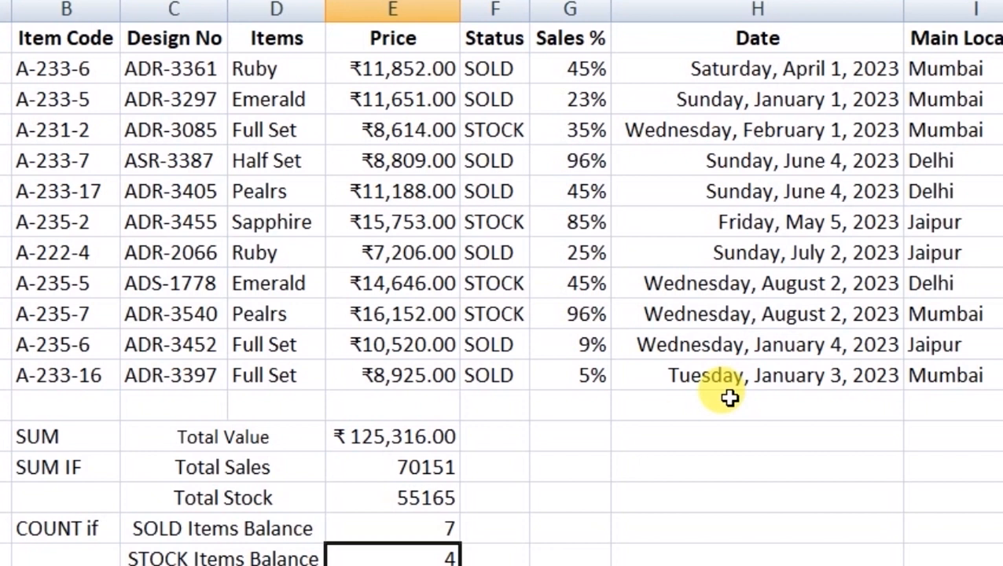
- Review the SOLD and STOCK balance results and the COUNT if label
{"action": "key", "text": "Up"}
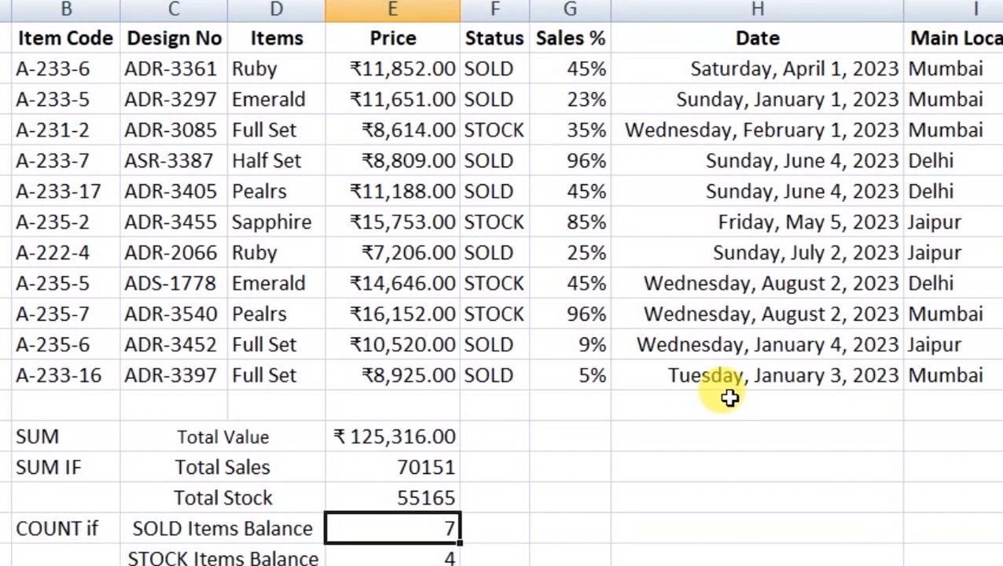
{"action": "key", "text": "Down"}
{"action": "key", "text": "Up"}
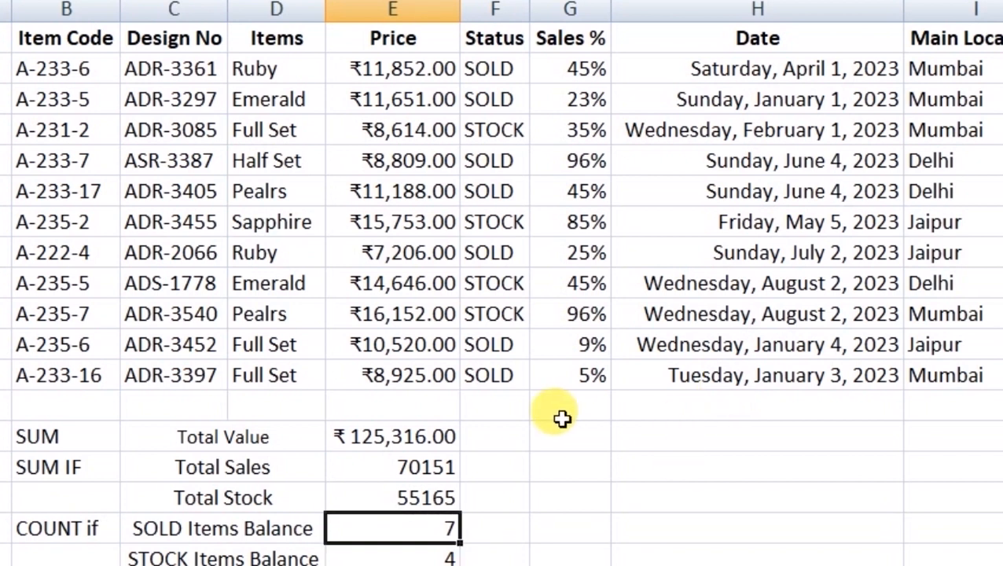
{"action": "scroll", "coordinate": [600, 446], "scroll_direction": "down", "scroll_amount": 1}
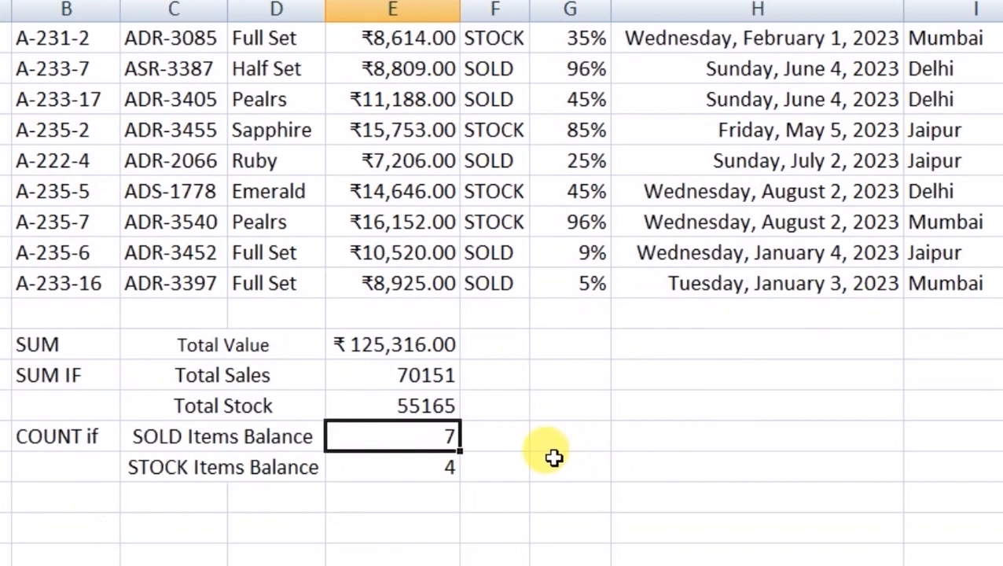
{"action": "scroll", "coordinate": [620, 448], "scroll_direction": "up", "scroll_amount": 1}
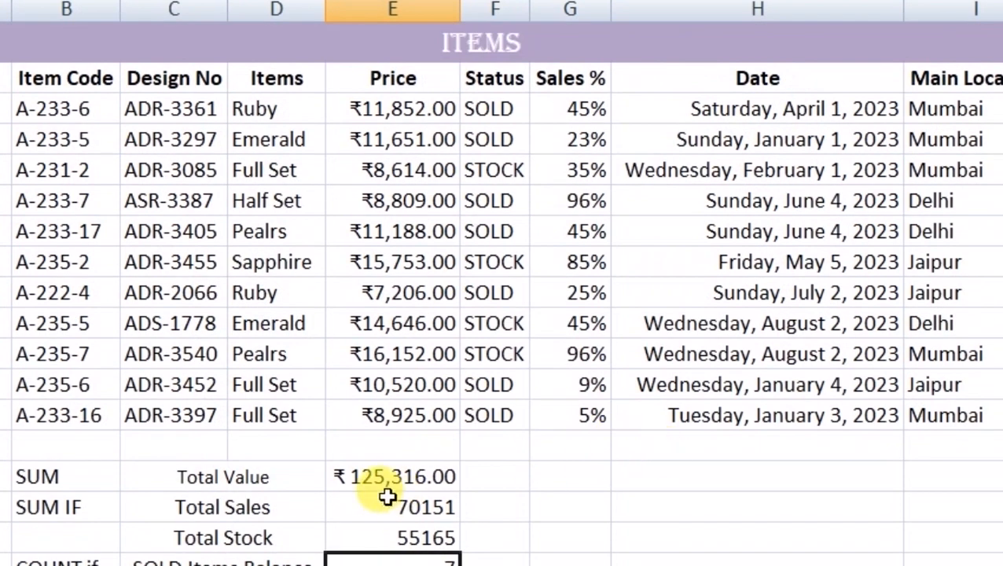
{"action": "scroll", "coordinate": [391, 496], "scroll_direction": "down", "scroll_amount": 1}
{"action": "left_click", "coordinate": [85, 467]}
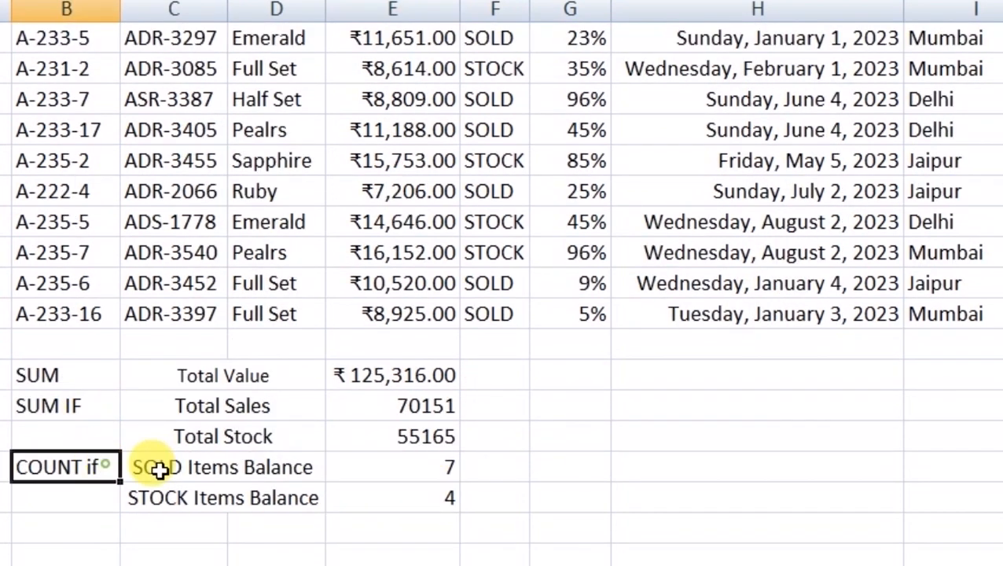
{"action": "scroll", "coordinate": [620, 514], "scroll_direction": "up", "scroll_amount": 1}
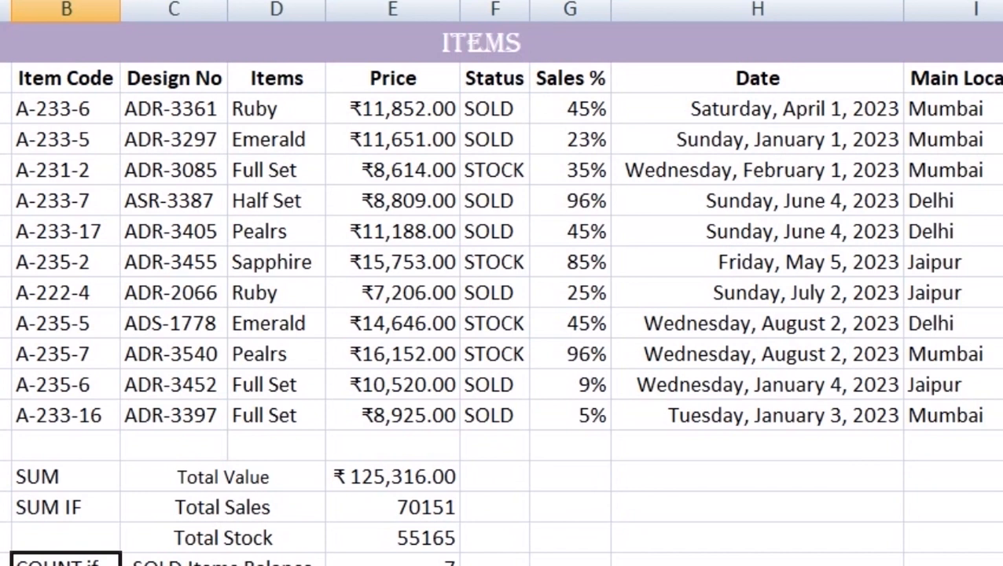
{"action": "scroll", "coordinate": [503, 314], "scroll_direction": "right", "scroll_amount": 3}
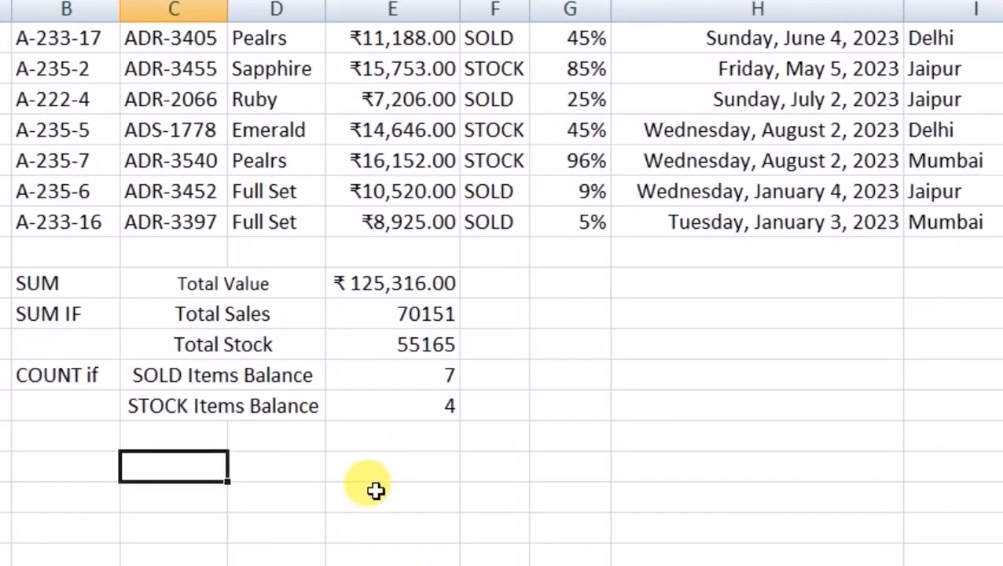
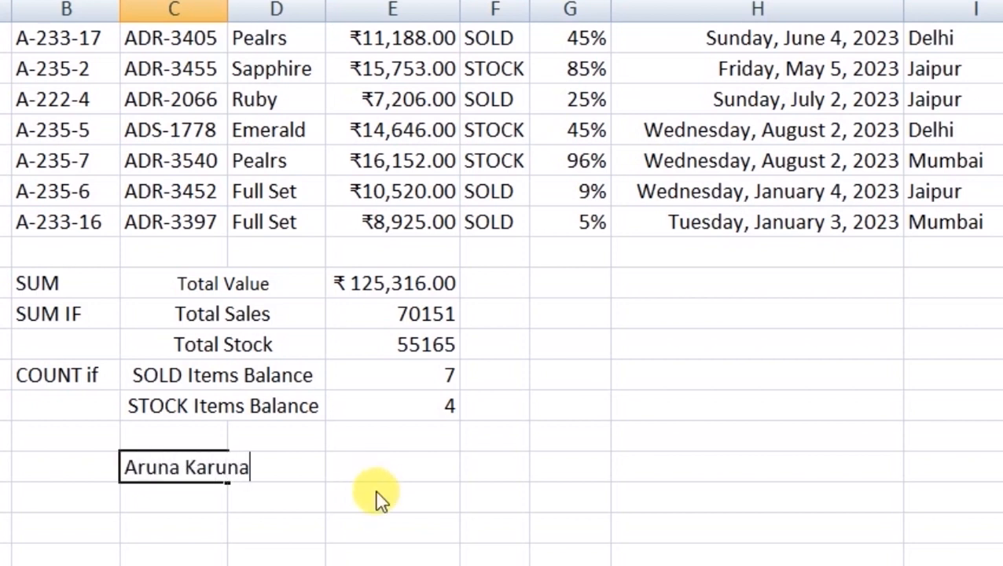
- Type the person's full name in C21 and merge and centre it across C21:D21
{"action": "left_click", "coordinate": [376, 483]}
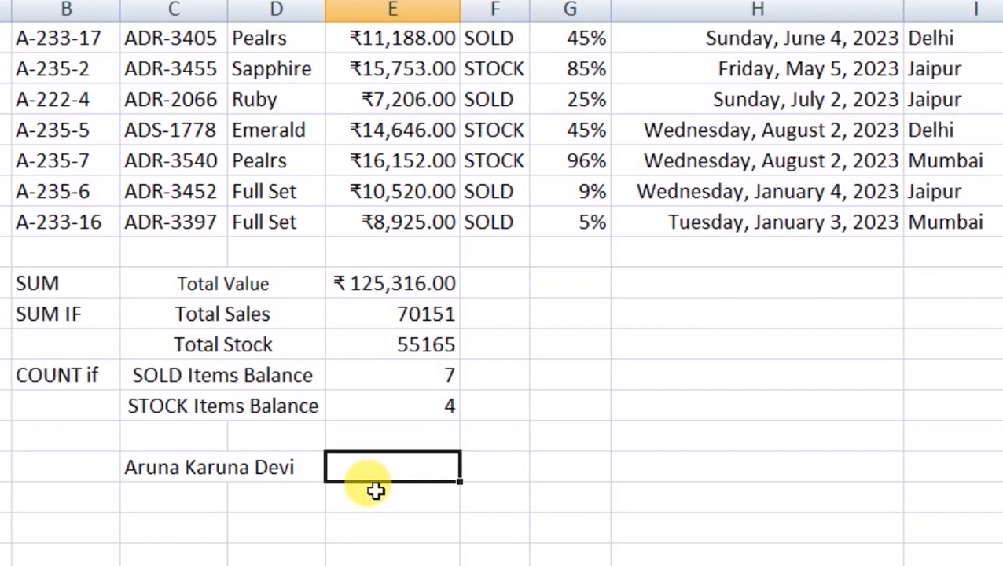
{"action": "key", "text": "Left"}
{"action": "key", "text": "Left"}
{"action": "key", "text": "Left"}
{"action": "key", "text": "Right"}
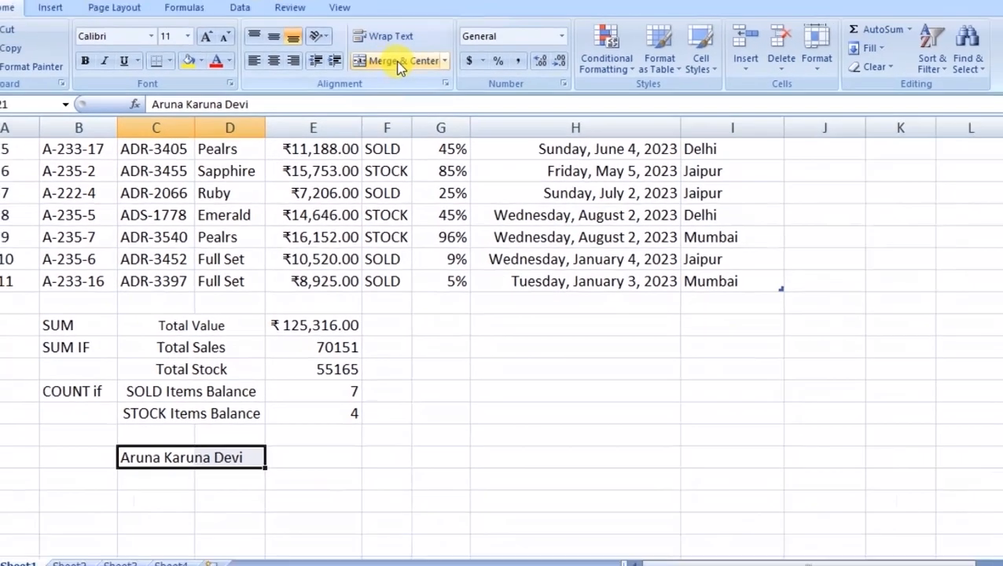
{"action": "left_click", "coordinate": [385, 21]}
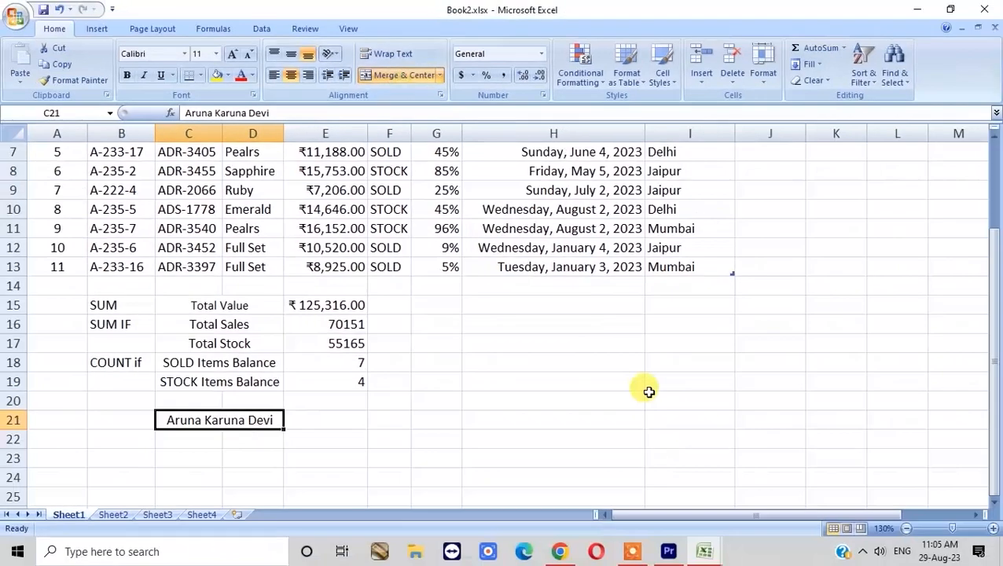
- Start editing the merged name, deleting the capital initial of the second word
{"action": "key", "text": "Right"}
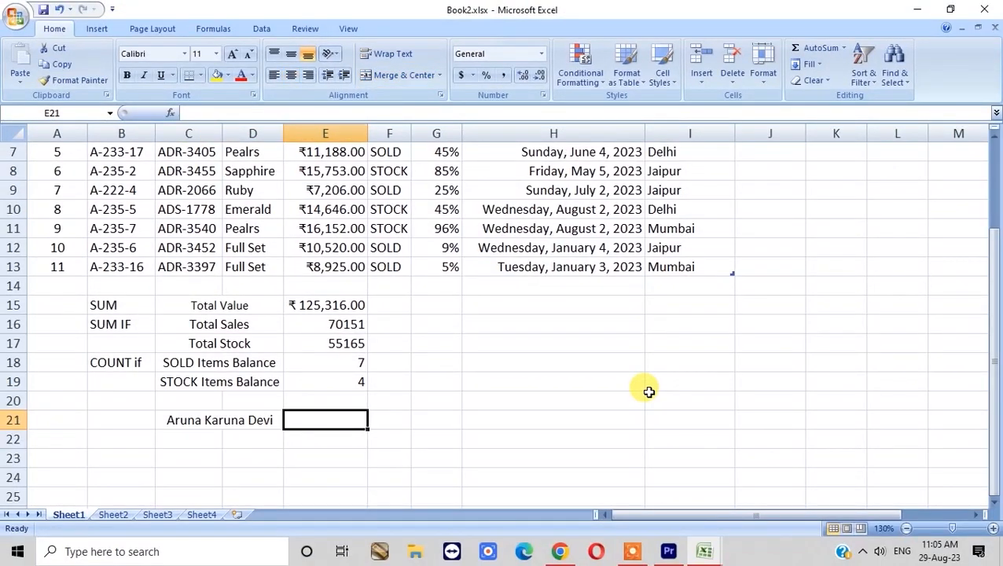
{"action": "key", "text": "Left"}
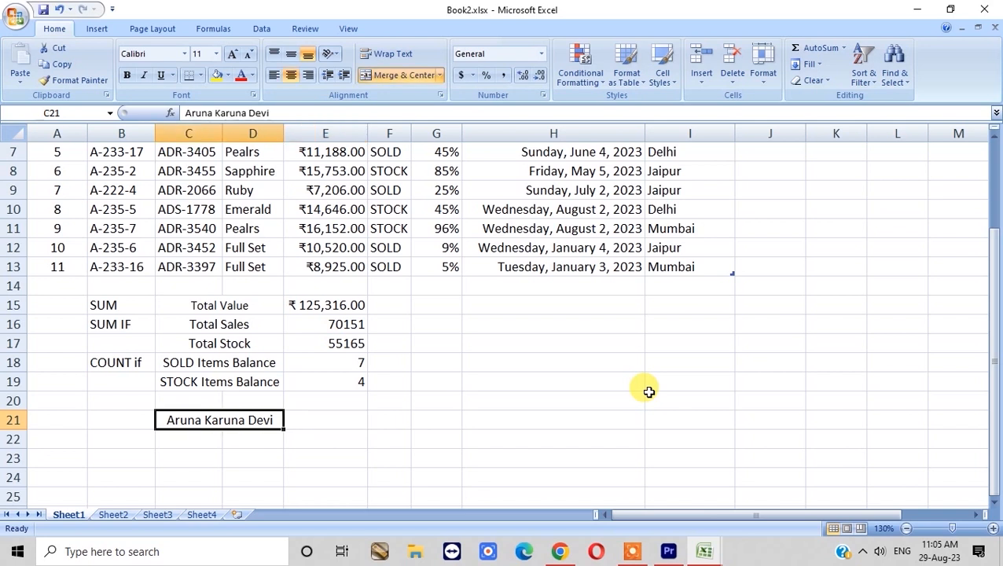
{"action": "key", "text": "F2"}
{"action": "key", "text": "Left"}
{"action": "key", "text": "Left"}
{"action": "key", "text": "Left"}
{"action": "key", "text": "Left"}
{"action": "key", "text": "Left"}
{"action": "key", "text": "Left"}
{"action": "key", "text": "Left"}
{"action": "key", "text": "Left"}
{"action": "key", "text": "Left"}
{"action": "key", "text": "Left"}
{"action": "key", "text": "Left"}
{"action": "key", "text": "Left"}
{"action": "key", "text": "Left"}
{"action": "key", "text": "Left"}
{"action": "key", "text": "Left"}
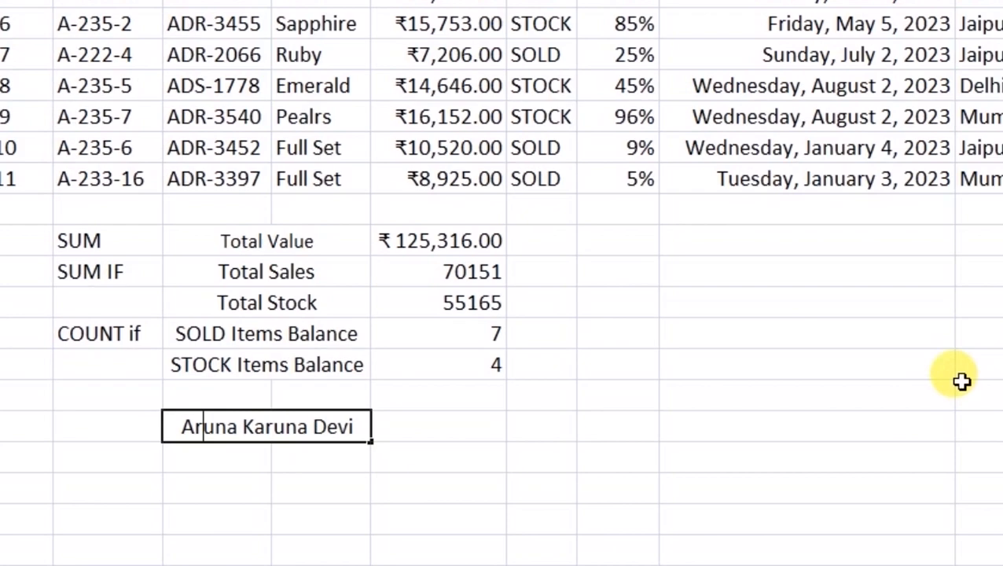
{"action": "key", "text": "Right"}
{"action": "key", "text": "Right"}
{"action": "key", "text": "Right"}
{"action": "key", "text": "Right"}
{"action": "key", "text": "Delete"}
- Lowercase the initials of the name's second, third and first words
{"action": "type", "text": "k"}
{"action": "key", "text": "Right"}
{"action": "key", "text": "Right"}
{"action": "key", "text": "Right"}
{"action": "key", "text": "Right"}
{"action": "key", "text": "Right"}
{"action": "key", "text": "Right"}
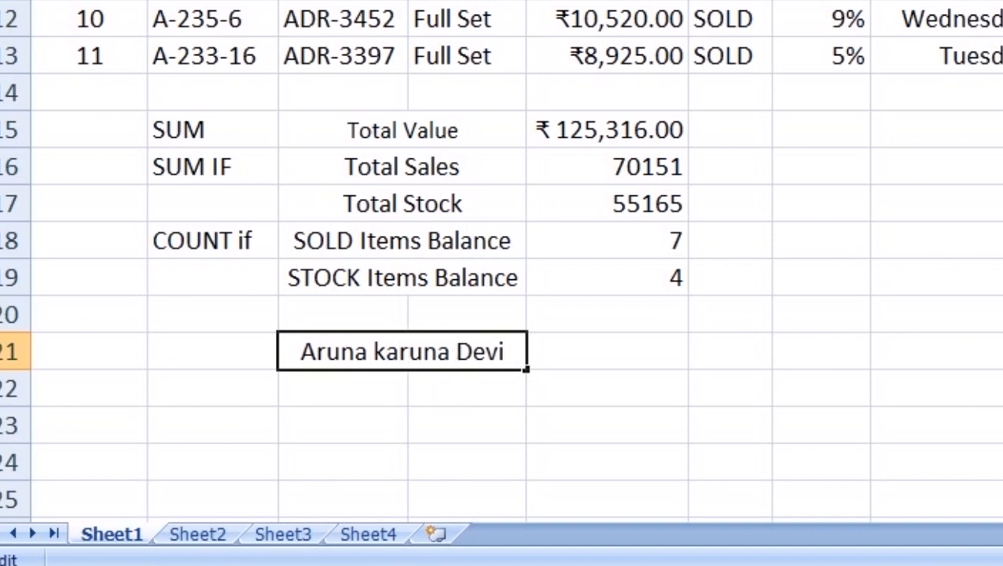
{"action": "key", "text": "Delete"}
{"action": "type", "text": "d"}
{"action": "key", "text": "Return"}
{"action": "key", "text": "Up"}
{"action": "key", "text": "F2"}
{"action": "key", "text": "Home"}
{"action": "key", "text": "Delete"}
{"action": "type", "text": "a"}
{"action": "key", "text": "Return"}
{"action": "key", "text": "Up"}
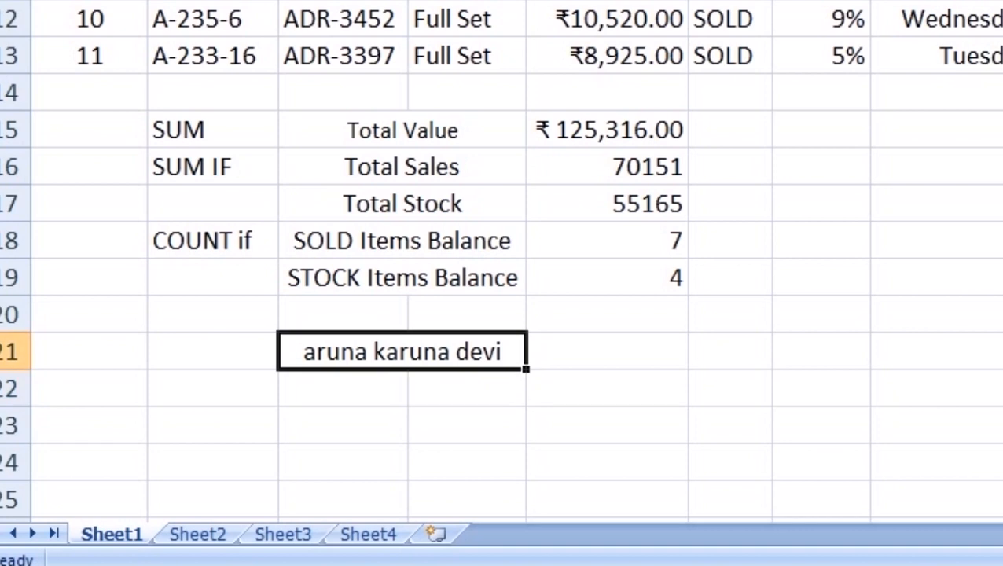
- Fill the merged lowercase name down from row 21 through row 27 and check the copies
{"action": "scroll", "coordinate": [709, 134], "scroll_direction": "down", "scroll_amount": 2}
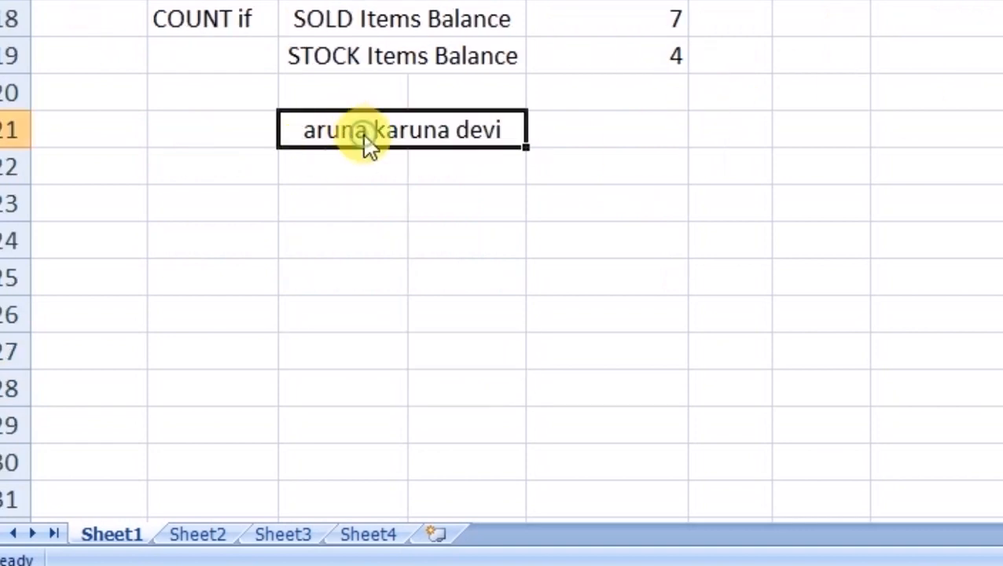
{"action": "key", "text": "ctrl+c"}
{"action": "key", "text": "Escape"}
{"action": "left_click_drag", "start_coordinate": [523, 141], "coordinate": [541, 369]}
{"action": "left_click", "coordinate": [462, 129]}
{"action": "key", "text": "Down"}
{"action": "key", "text": "Down"}
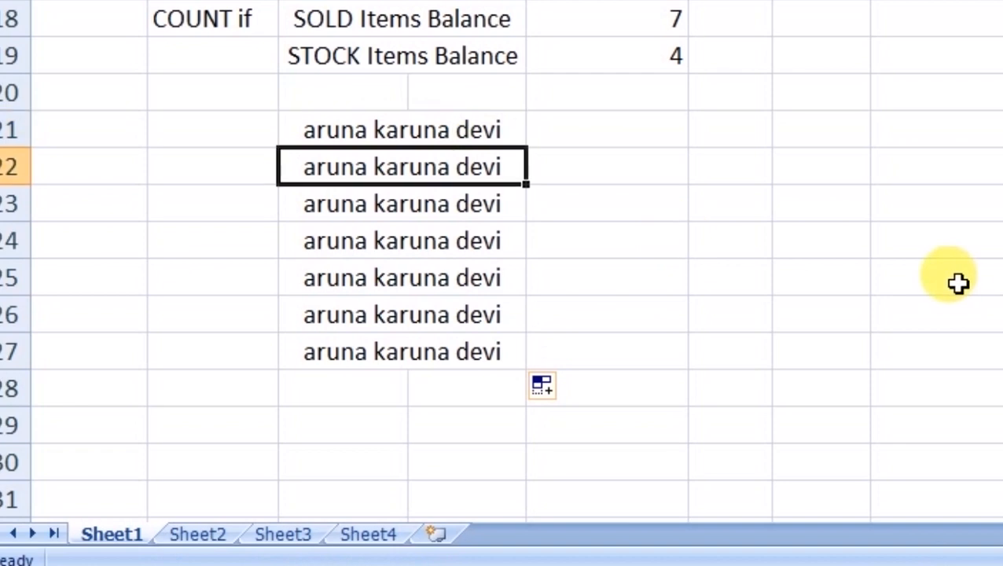
{"action": "key", "text": "Up"}
{"action": "key", "text": "Down"}
{"action": "key", "text": "Down"}
{"action": "key", "text": "Down"}
{"action": "key", "text": "Down"}
{"action": "key", "text": "Down"}
{"action": "key", "text": "Up"}
{"action": "key", "text": "Up"}
{"action": "key", "text": "Up"}
{"action": "key", "text": "Up"}
{"action": "key", "text": "Up"}
{"action": "key", "text": "Up"}
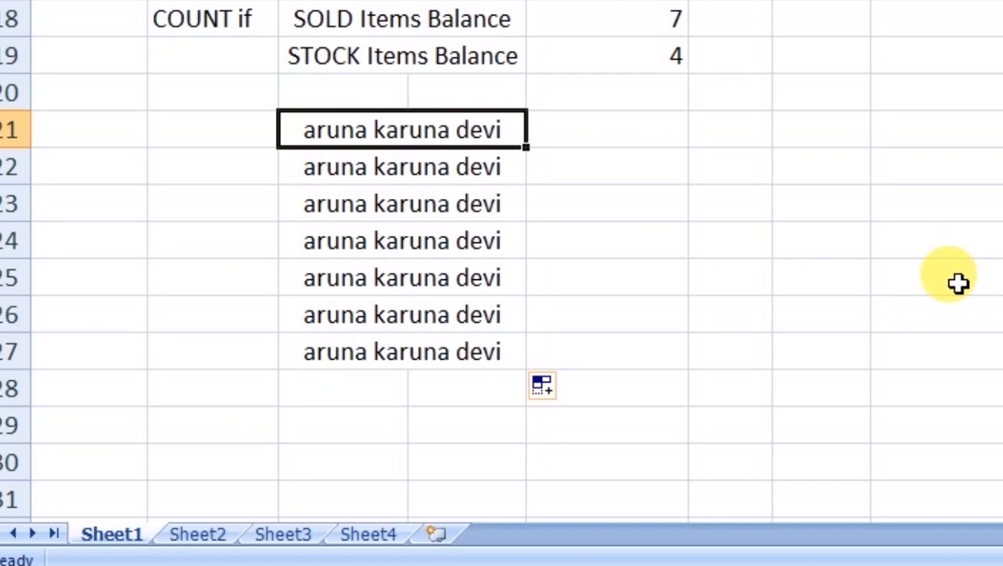
{"action": "key", "text": "Down"}
{"action": "key", "text": "Up"}
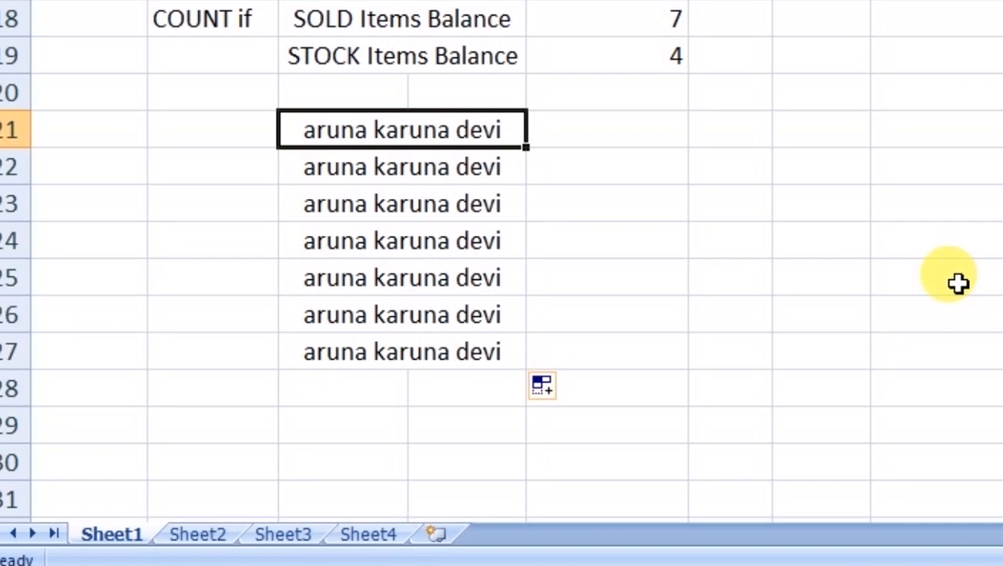
- Edit C21's name, capitalising the first word's initial A and the second word's K
{"action": "key", "text": "Down"}
{"action": "key", "text": "Down"}
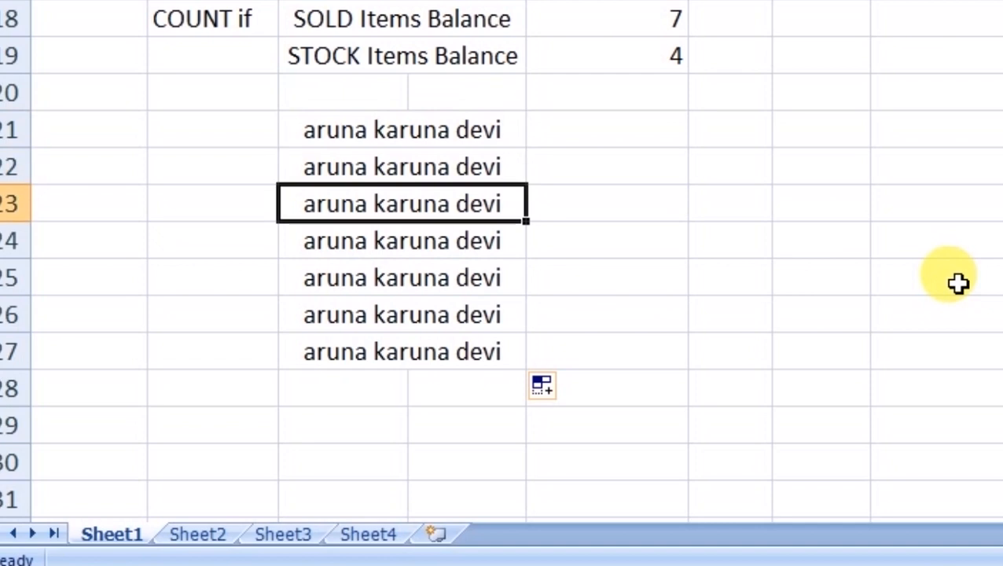
{"action": "key", "text": "Up"}
{"action": "key", "text": "Up"}
{"action": "key", "text": "Up"}
{"action": "key", "text": "Down"}
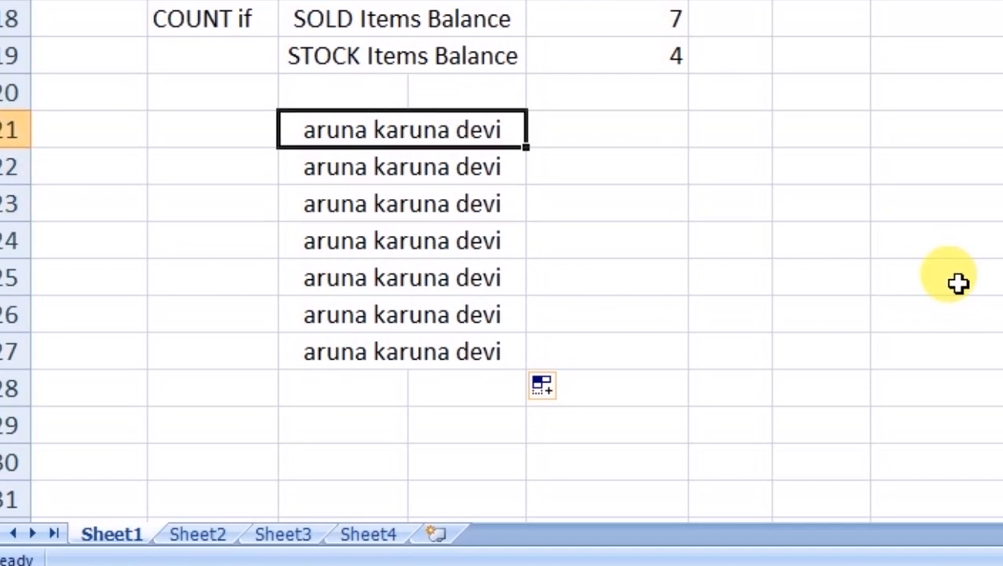
{"action": "key", "text": "F2"}
{"action": "key", "text": "Home"}
{"action": "key", "text": "Delete"}
{"action": "type", "text": "A"}
{"action": "key", "text": "Right"}
- Capitalise the last word's initial D, fixing a stray character, and confirm C21's name
{"action": "key", "text": "Right"}
{"action": "key", "text": "Right"}
{"action": "key", "text": "Right"}
{"action": "key", "text": "Right"}
{"action": "key", "text": "Delete"}
{"action": "type", "text": "K"}
{"action": "key", "text": "Right"}
{"action": "key", "text": "Right"}
{"action": "key", "text": "Right"}
{"action": "key", "text": "Right"}
{"action": "key", "text": "Right"}
{"action": "key", "text": "Right"}
{"action": "type", "text": "\\"}
{"action": "key", "text": "Delete"}
{"action": "type", "text": "D"}
{"action": "key", "text": "BackSpace"}
{"action": "key", "text": "BackSpace"}
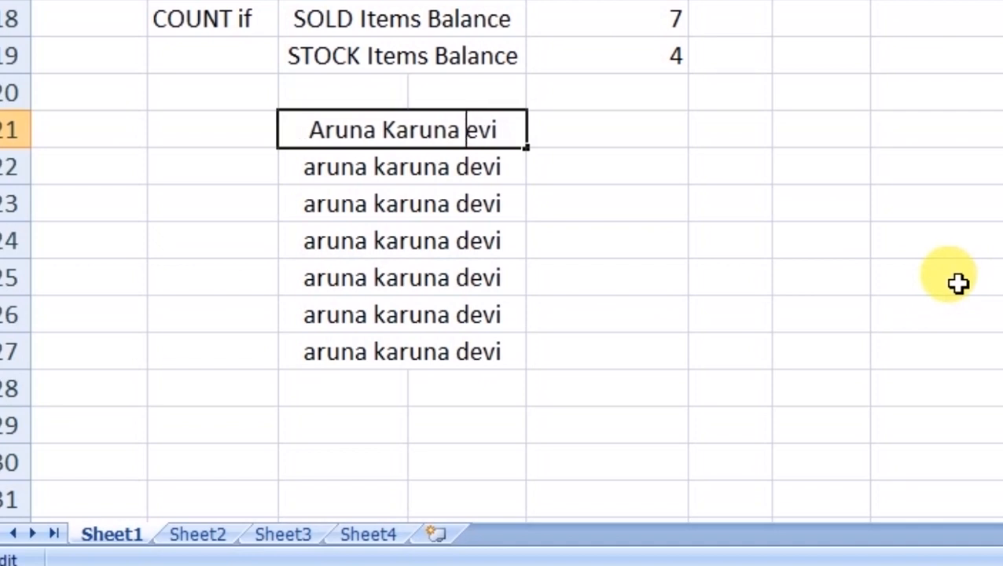
{"action": "type", "text": "D"}
{"action": "key", "text": "Return"}
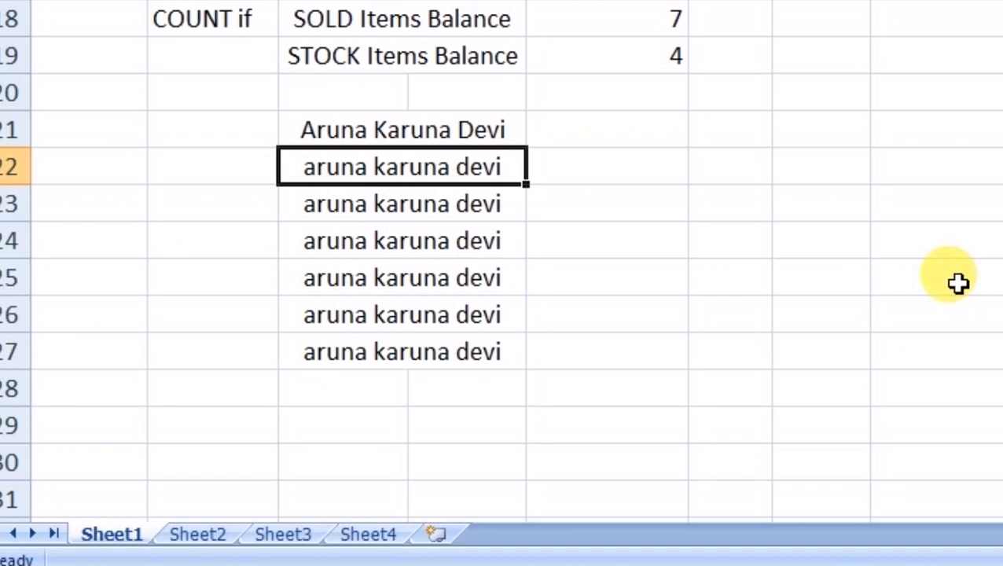
{"action": "key", "text": "Up"}
{"action": "key", "text": "Right"}
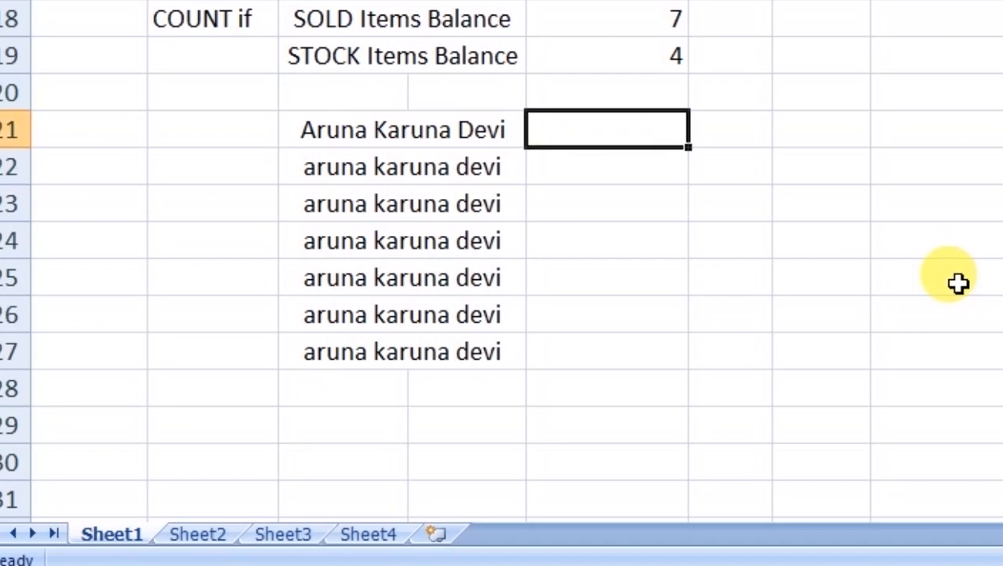
- Enter the labels UPER, LOWER and Proper in B21, B22 and B23
{"action": "type", "text": "="}
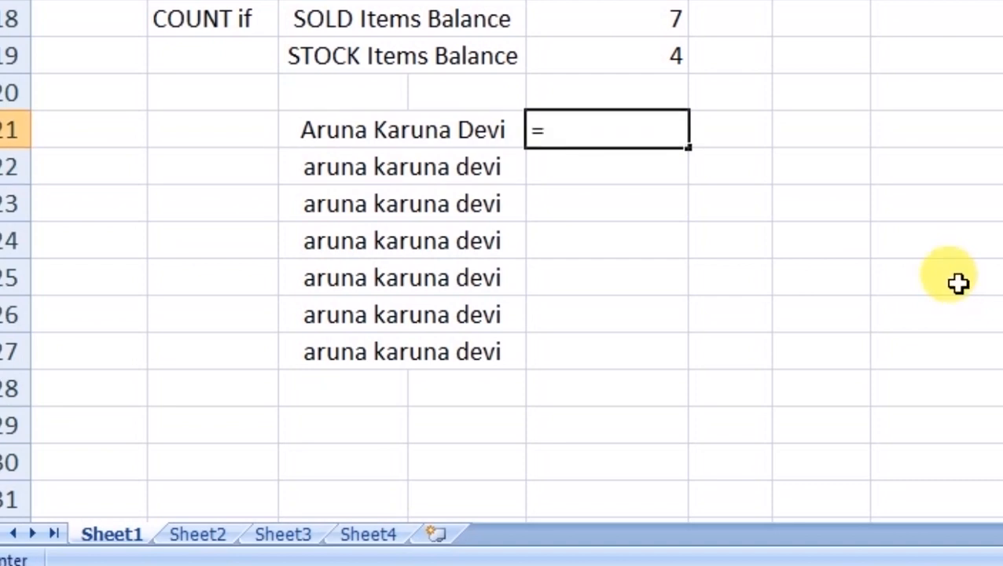
{"action": "scroll", "coordinate": [958, 283], "scroll_direction": "up", "scroll_amount": 1}
{"action": "key", "text": "Escape"}
{"action": "left_click", "coordinate": [195, 226]}
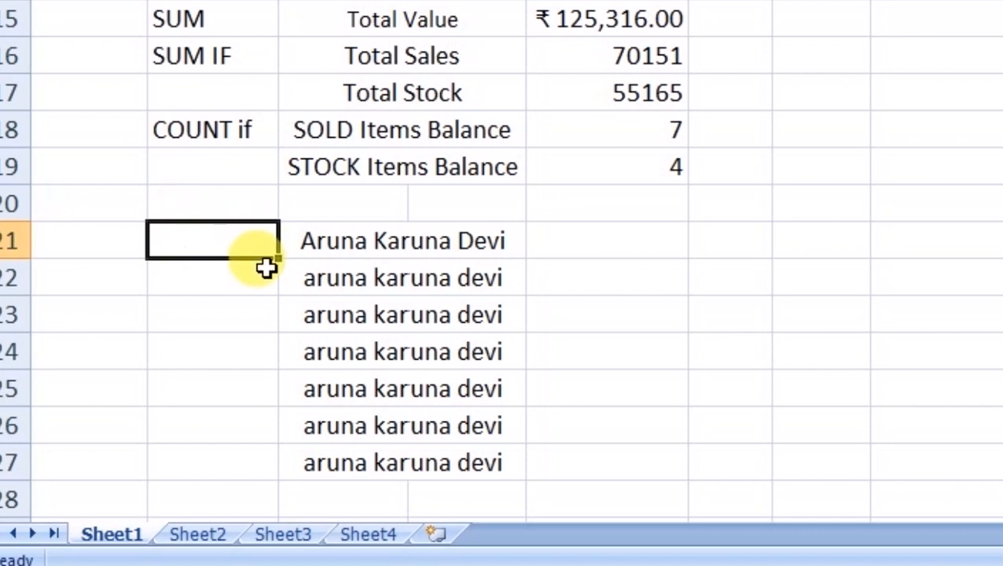
{"action": "type", "text": "UPER"}
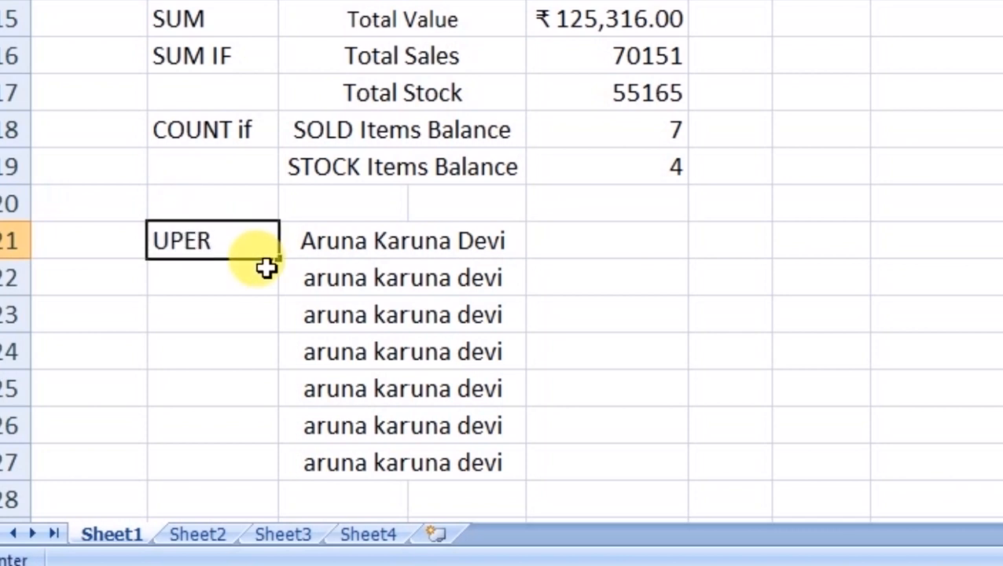
{"action": "key", "text": "Return"}
{"action": "type", "text": "LOWE"}
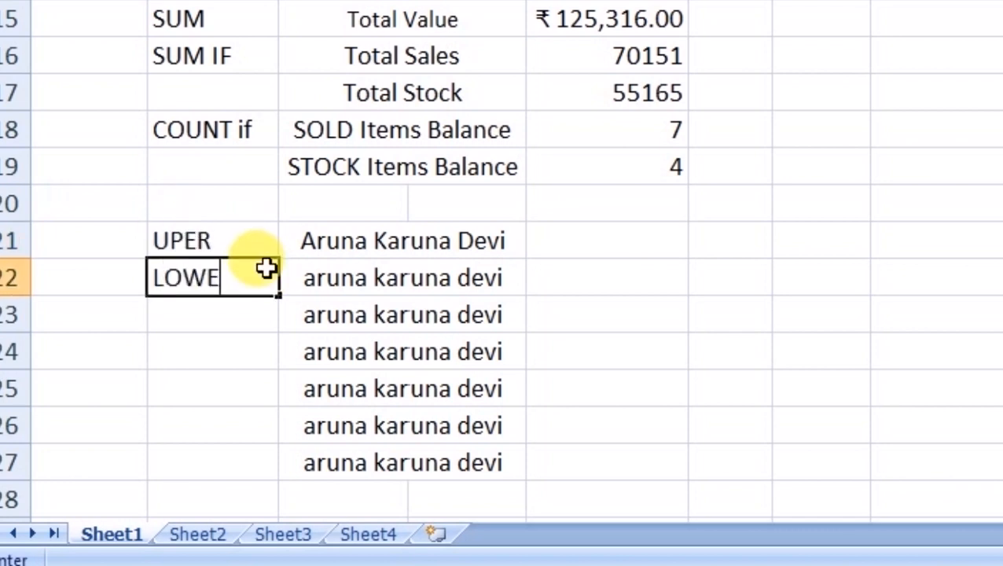
{"action": "key", "text": "Return"}
{"action": "type", "text": "Proper"}
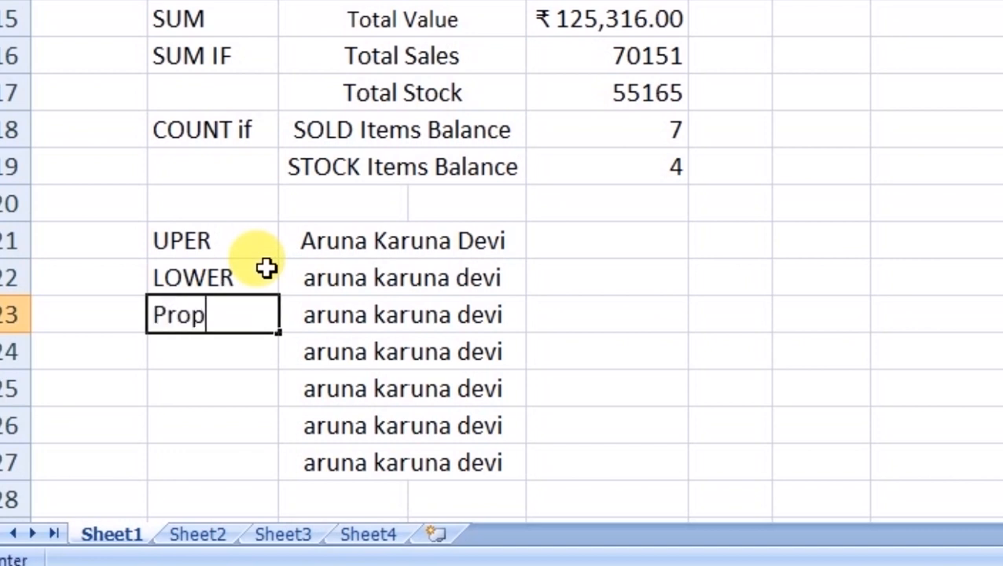
{"action": "key", "text": "Return"}
{"action": "key", "text": "Up"}
{"action": "key", "text": "Up"}
{"action": "key", "text": "Up"}
{"action": "key", "text": "Down"}
{"action": "key", "text": "Down"}
{"action": "key", "text": "Up"}
{"action": "key", "text": "Up"}
{"action": "key", "text": "Right"}
{"action": "key", "text": "Right"}
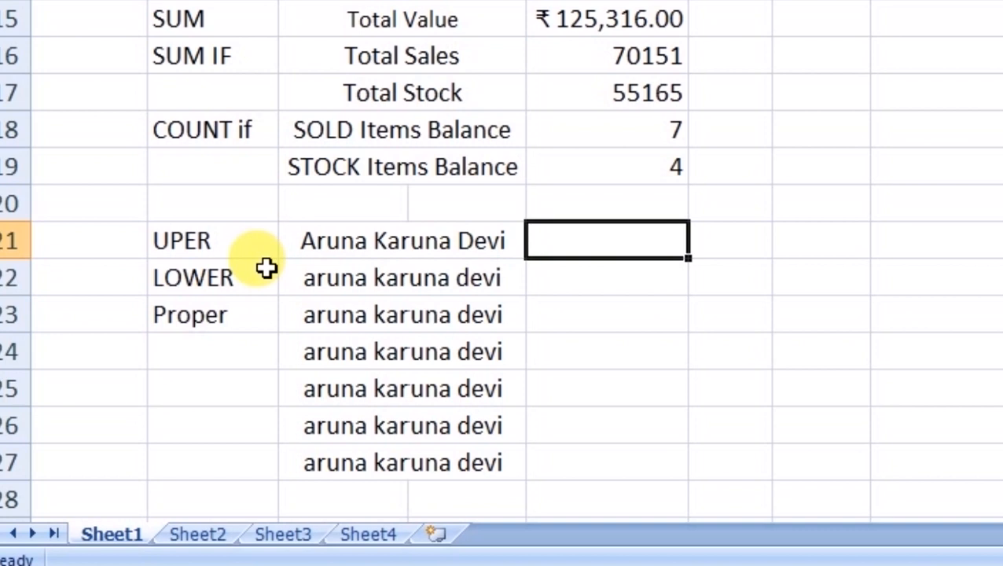
{"action": "key", "text": "Left"}
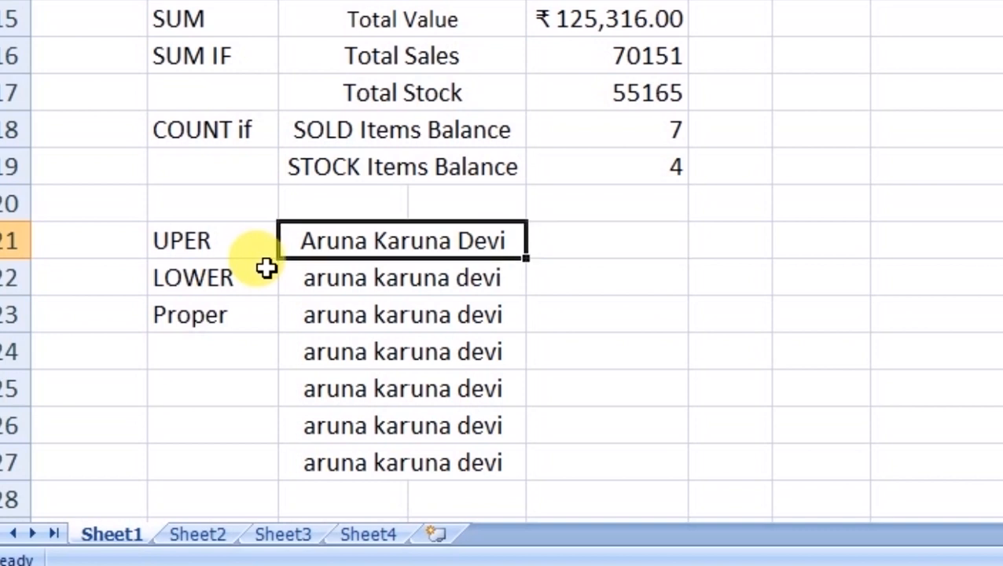
- Enter =LOWER(C21) in E21 and fill it down to row 27
{"action": "key", "text": "Right"}
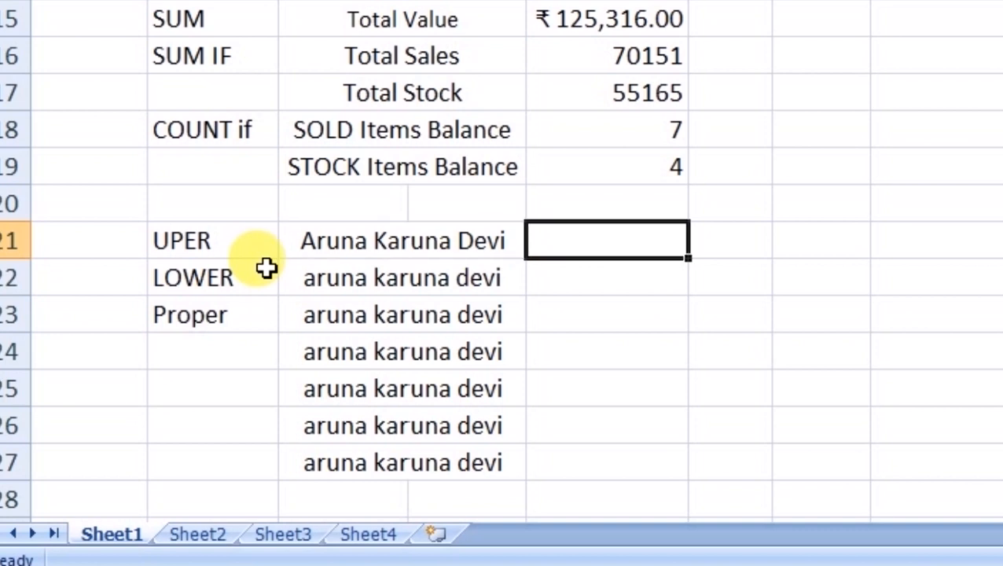
{"action": "type", "text": "=lowe"}
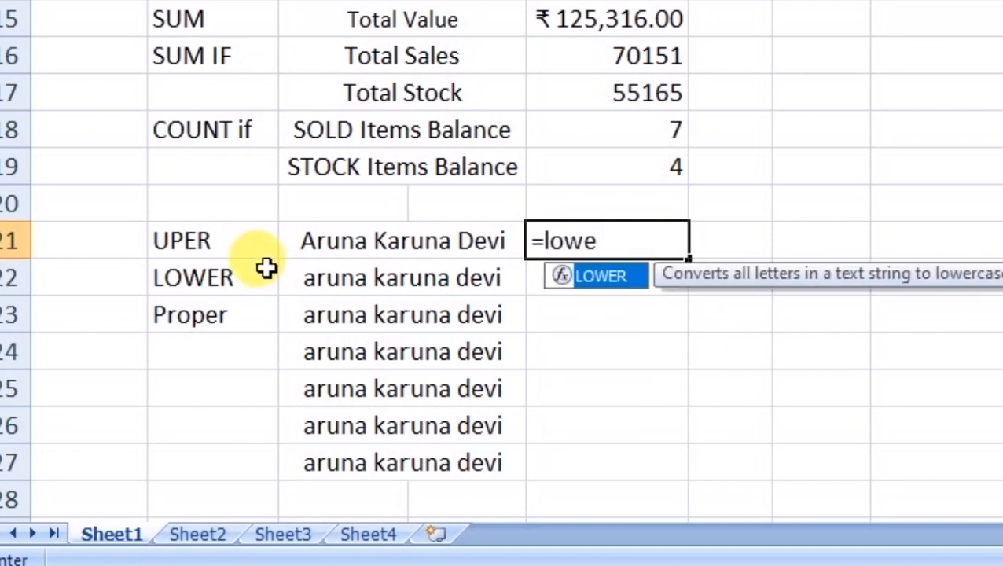
{"action": "key", "text": "Tab"}
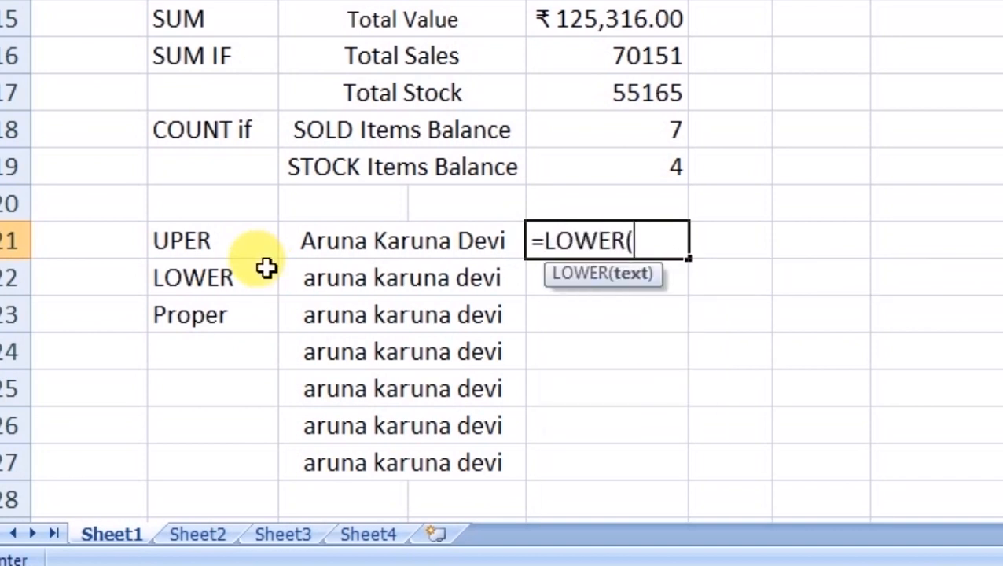
{"action": "left_click", "coordinate": [369, 250]}
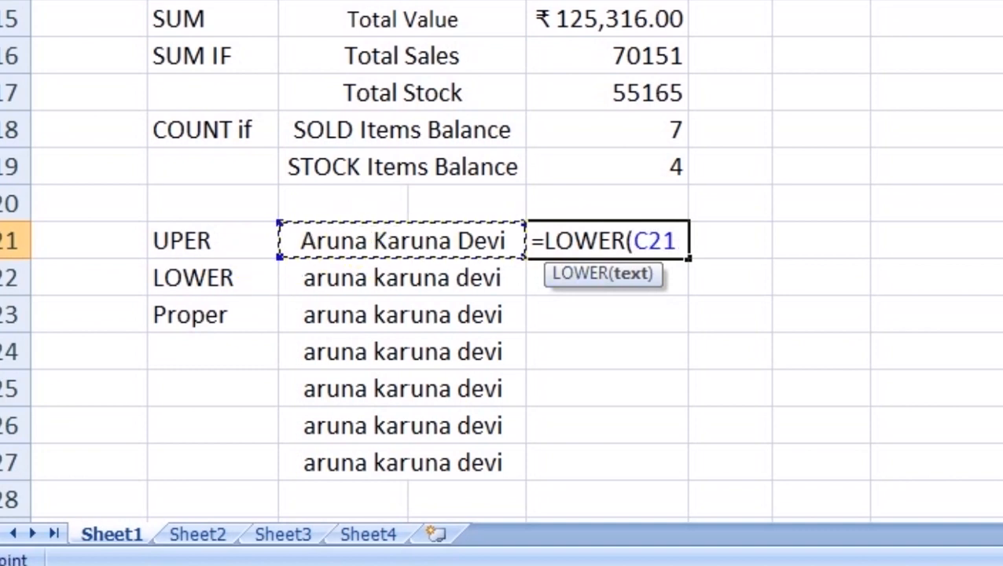
{"action": "key", "text": "Return"}
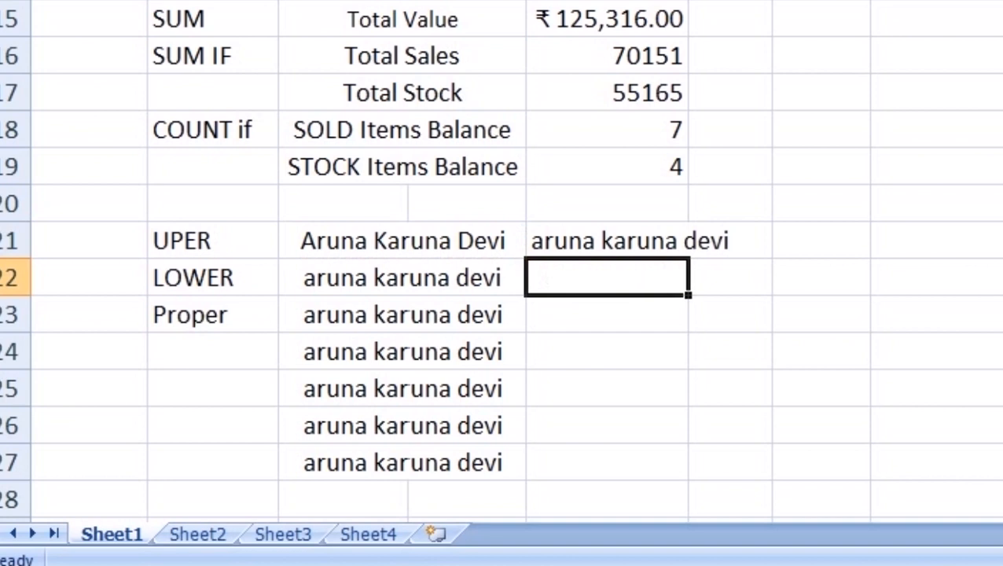
{"action": "left_click", "coordinate": [686, 243]}
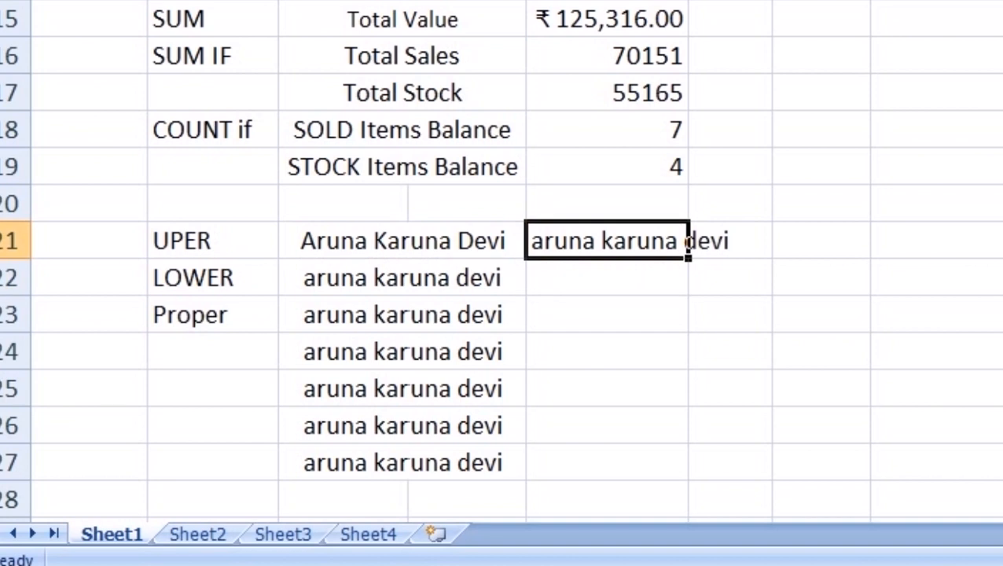
{"action": "left_click_drag", "start_coordinate": [685, 260], "coordinate": [696, 478]}
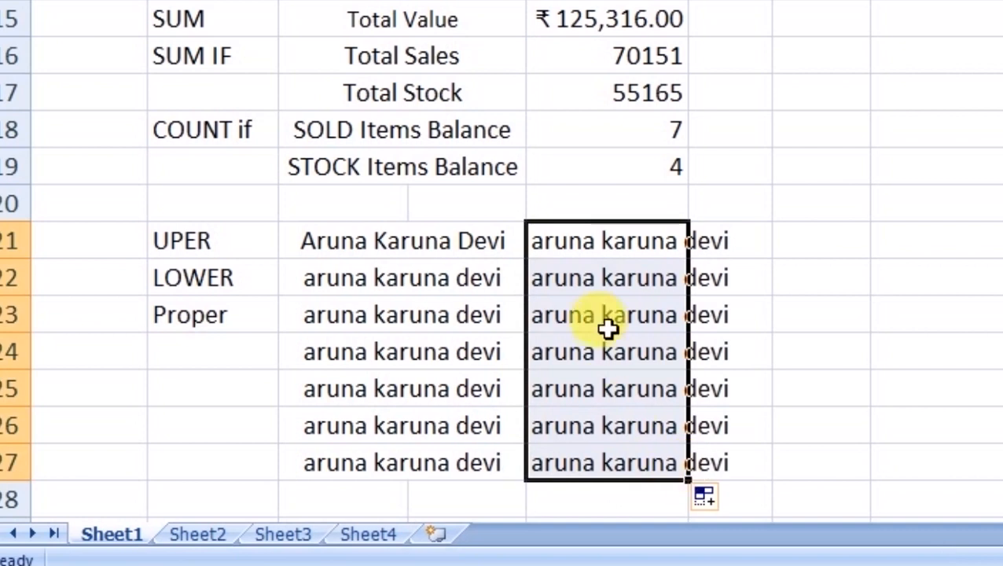
{"action": "left_click", "coordinate": [534, 277]}
- Compare the original names with the lowercase results, then select the heading cells above
{"action": "left_click", "coordinate": [400, 287]}
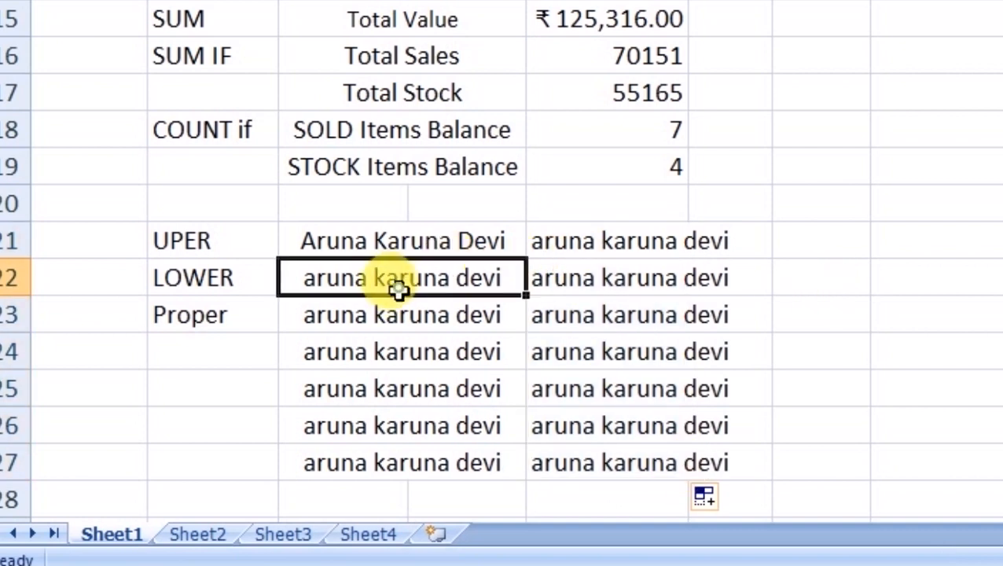
{"action": "left_click", "coordinate": [384, 326]}
{"action": "left_click", "coordinate": [387, 346]}
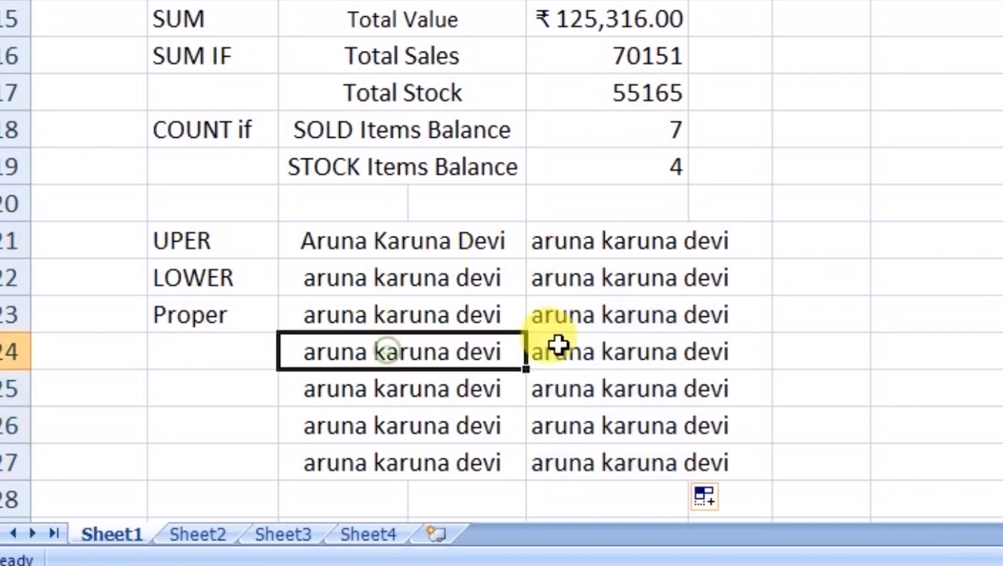
{"action": "left_click", "coordinate": [386, 393]}
{"action": "left_click", "coordinate": [401, 432]}
{"action": "left_click", "coordinate": [398, 463]}
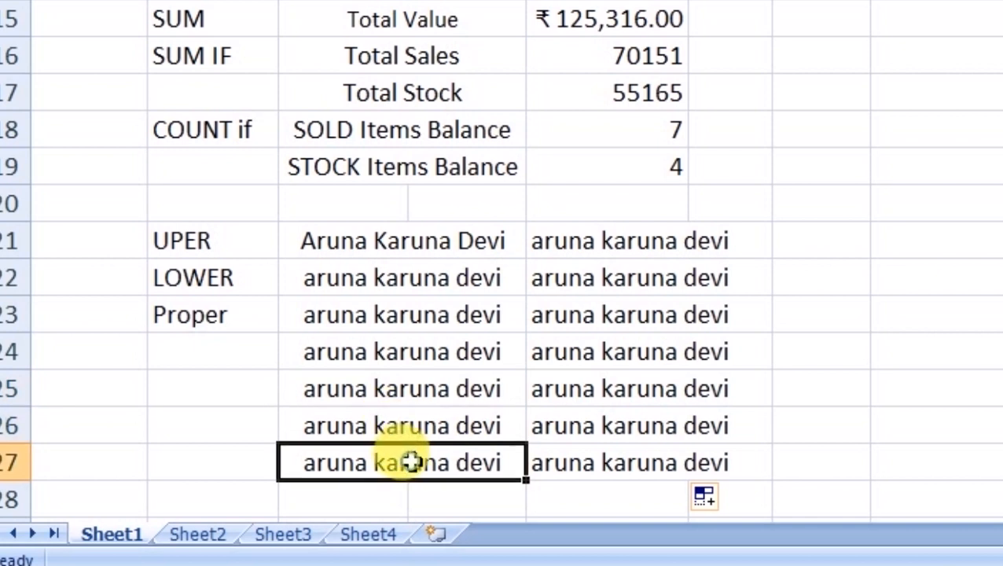
{"action": "left_click", "coordinate": [597, 247]}
{"action": "left_click", "coordinate": [440, 239]}
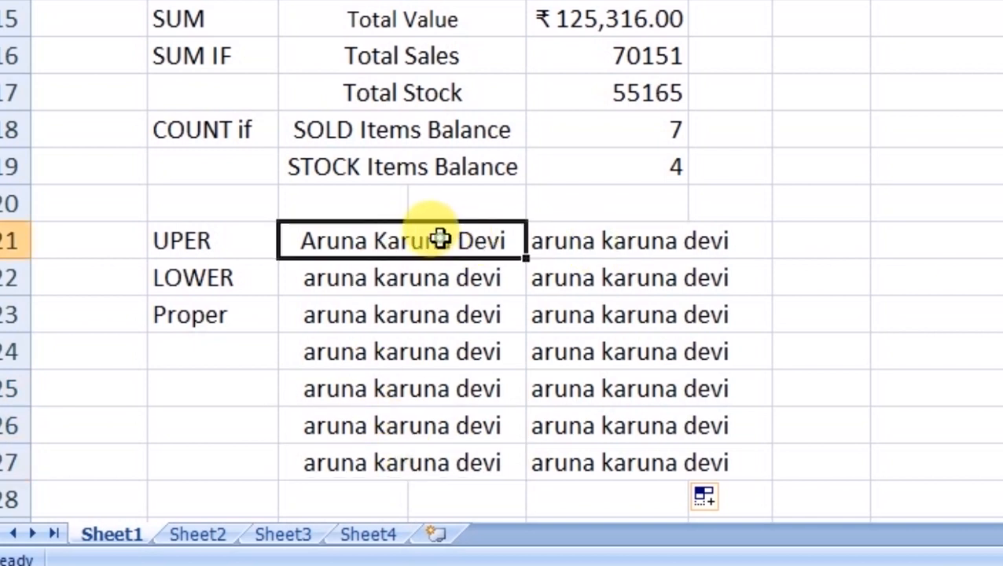
{"action": "left_click", "coordinate": [602, 206]}
{"action": "left_click_drag", "start_coordinate": [602, 206], "coordinate": [731, 205]}
- Add the bold heading 'Lower Case' above the lowercase names
{"action": "type", "text": "Lo"}
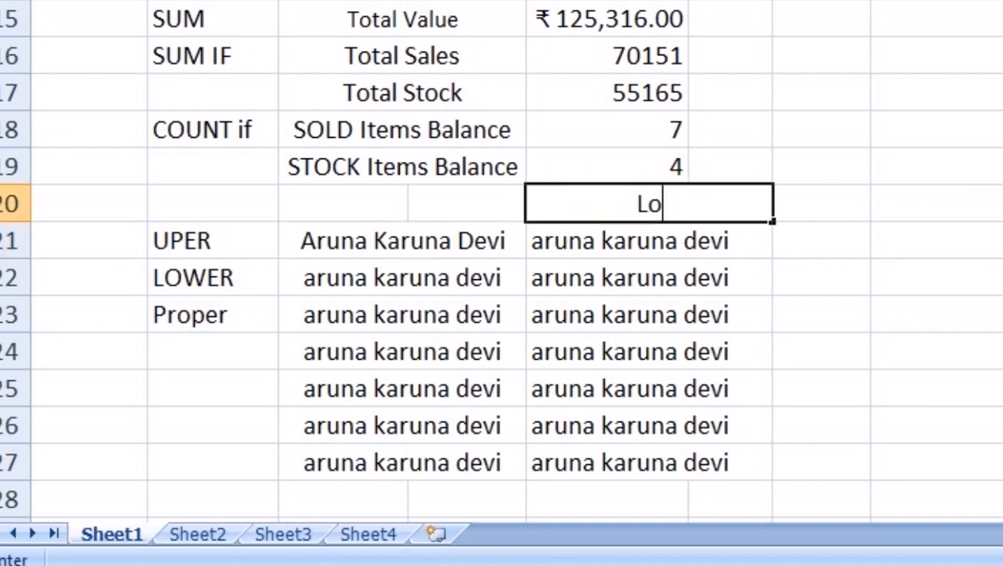
{"action": "type", "text": "wer Case"}
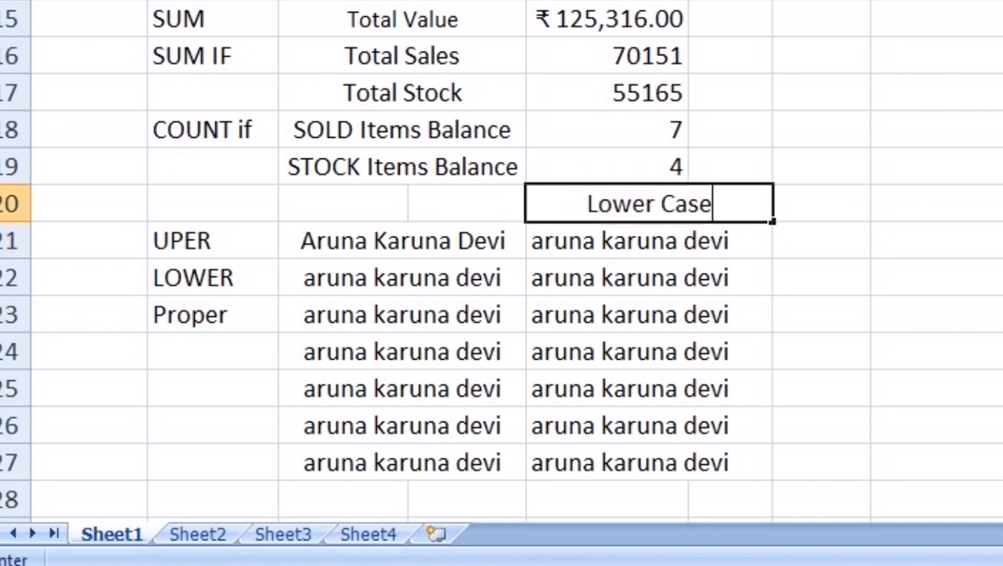
{"action": "key", "text": "Return"}
{"action": "key", "text": "Up"}
{"action": "key", "text": "ctrl+b"}
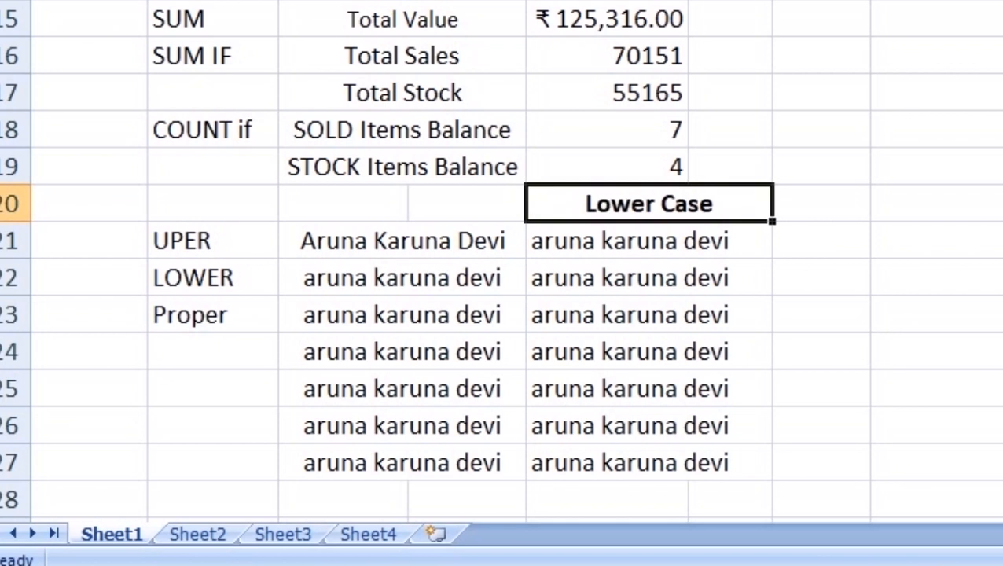
- Add the 'Uper Case' heading and fill =UPPER(E21) down through row 27
{"action": "key", "text": "Right"}
{"action": "key", "text": "Right"}
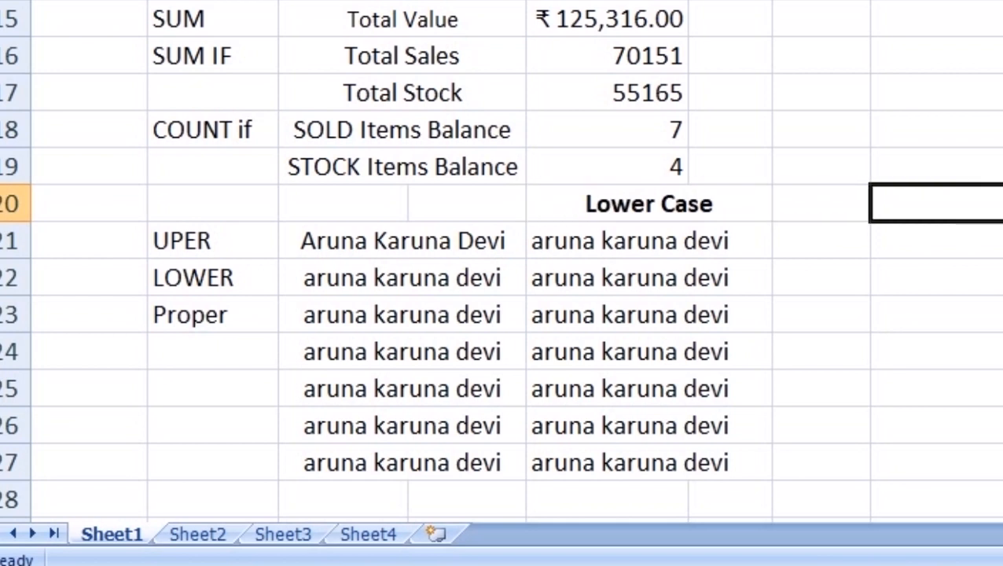
{"action": "type", "text": "Upe"}
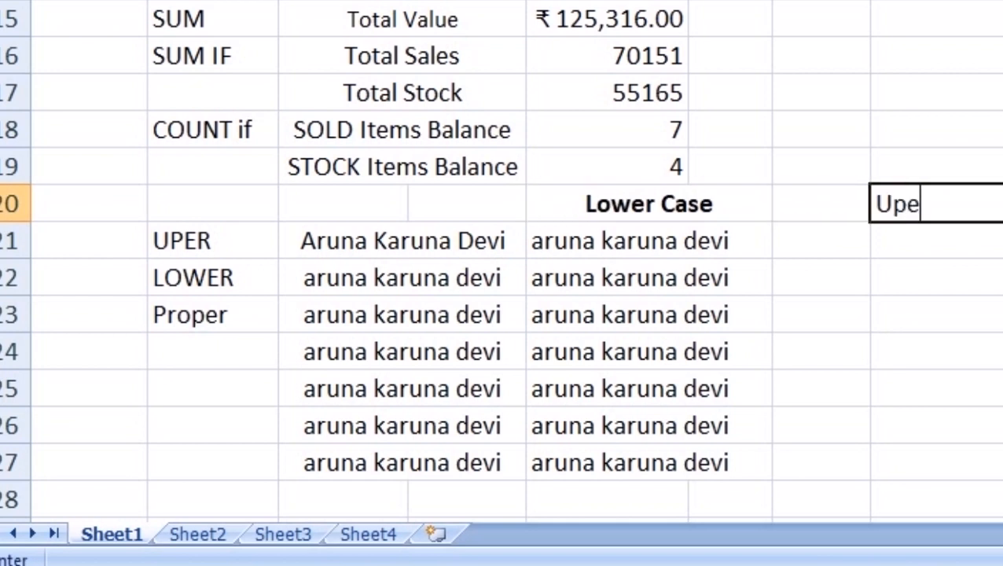
{"action": "type", "text": "r Case"}
{"action": "key", "text": "Return"}
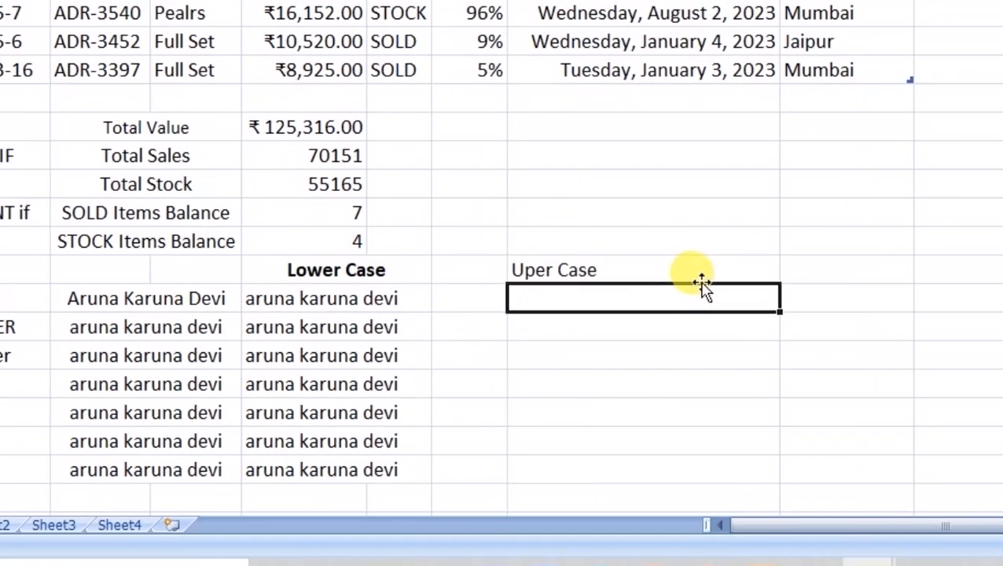
{"action": "type", "text": "=uper"}
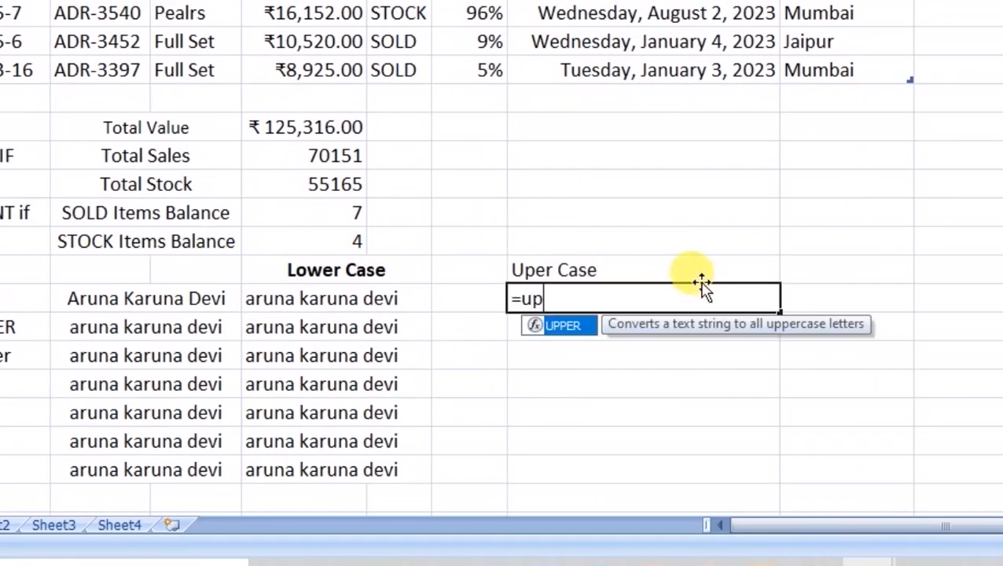
{"action": "key", "text": "BackSpace"}
{"action": "key", "text": "BackSpace"}
{"action": "key", "text": "Tab"}
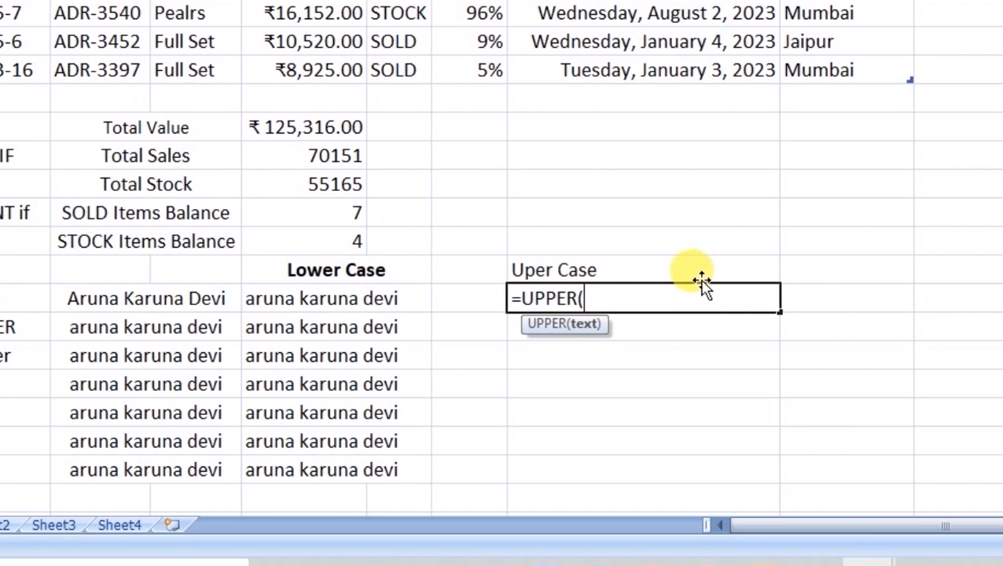
{"action": "left_click", "coordinate": [293, 299]}
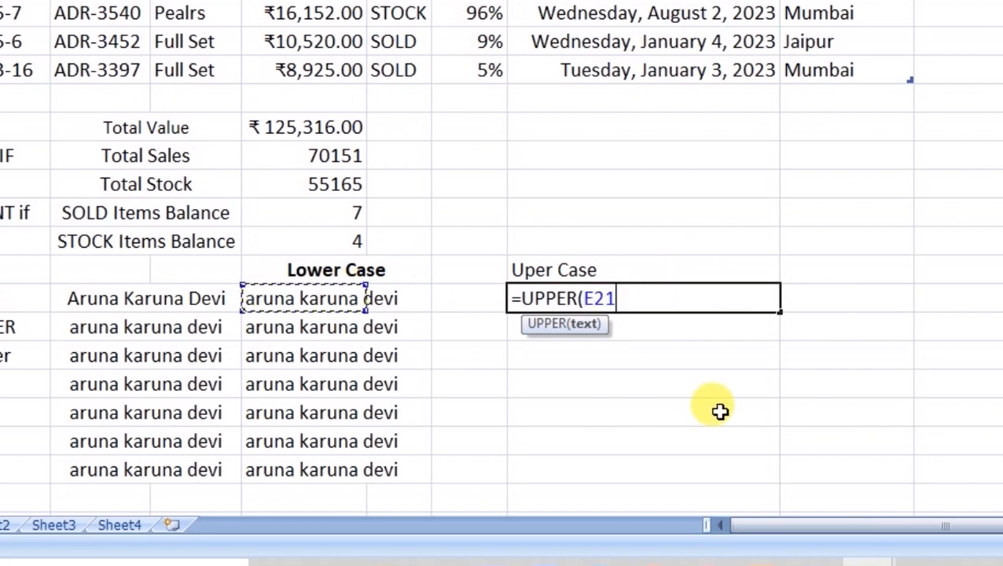
{"action": "type", "text": ")"}
{"action": "key", "text": "Return"}
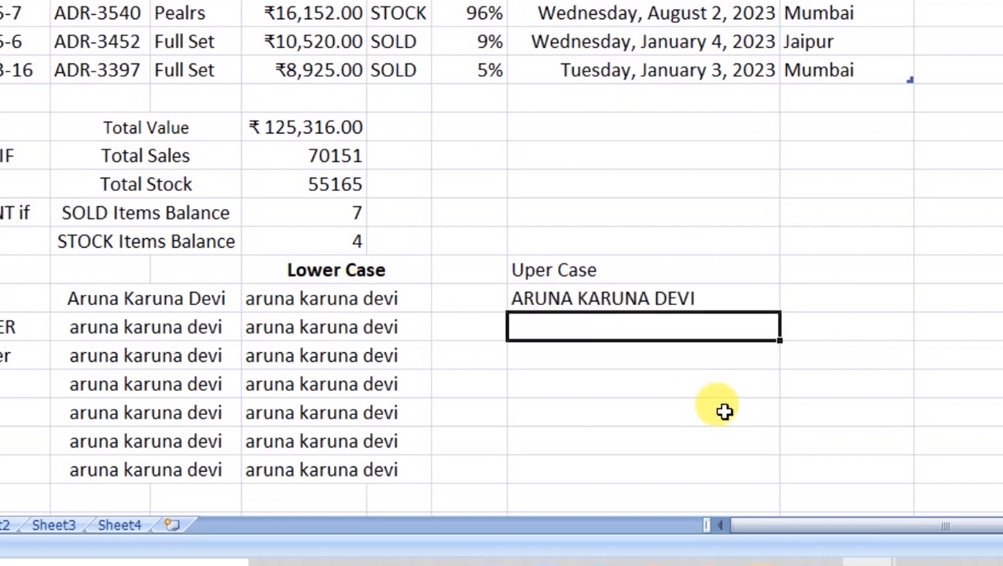
{"action": "key", "text": "Up"}
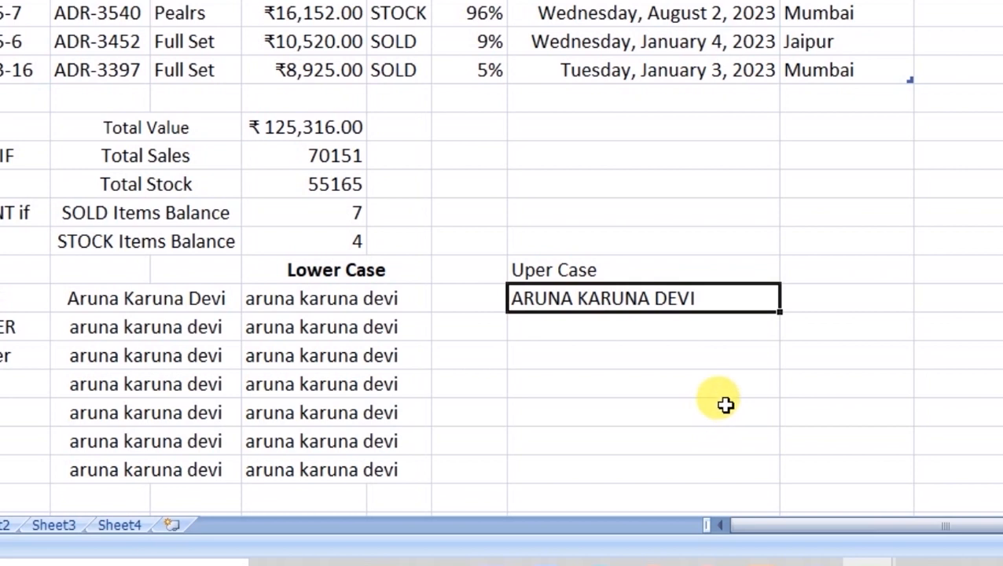
{"action": "left_click_drag", "start_coordinate": [779, 313], "coordinate": [775, 475]}
{"action": "left_click", "coordinate": [560, 328]}
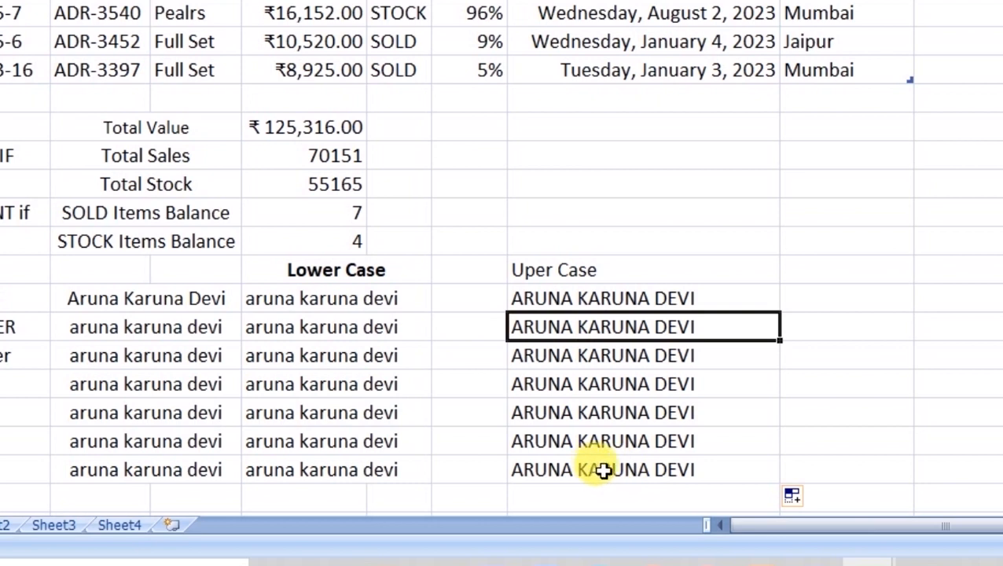
{"action": "left_click", "coordinate": [803, 270]}
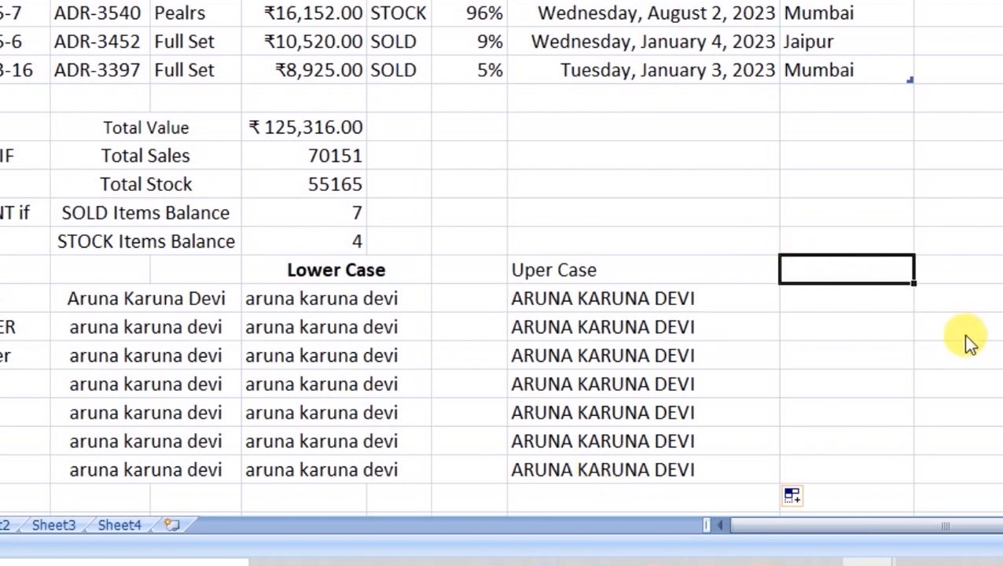
- Enter the heading 'Proper' in the column beside Uper Case
{"action": "type", "text": "Propw"}
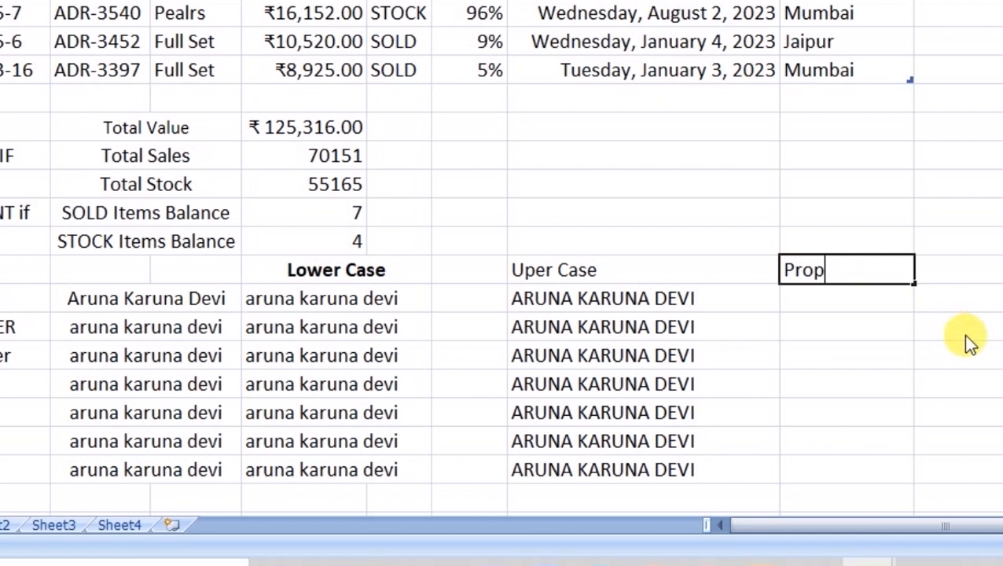
{"action": "key", "text": "Return"}
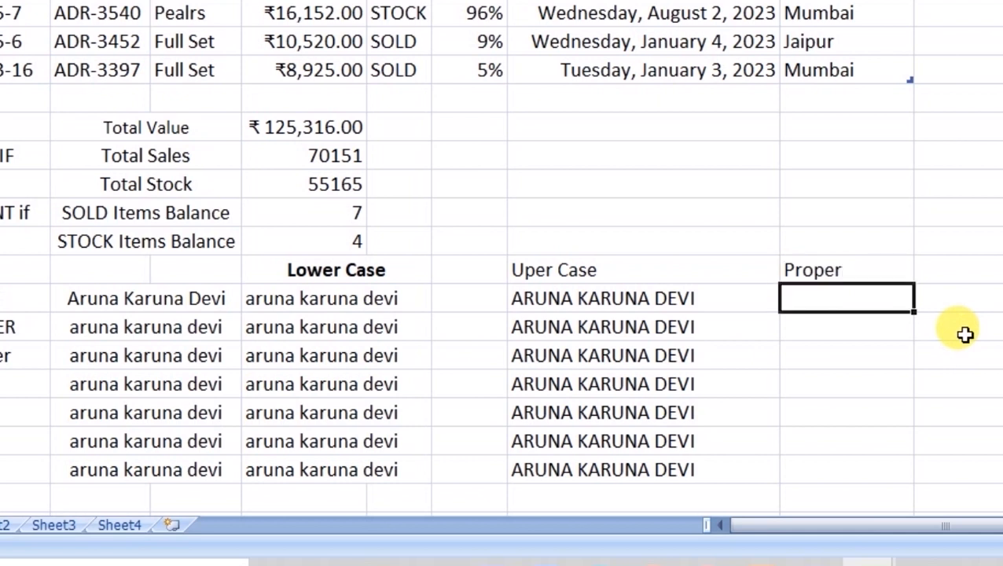
{"action": "type", "text": "="}
{"action": "key", "text": "Left"}
{"action": "key", "text": "Escape"}
- Enter =PROPER(H21) in I21 and fill it down through row 27
{"action": "type", "text": "=pro"}
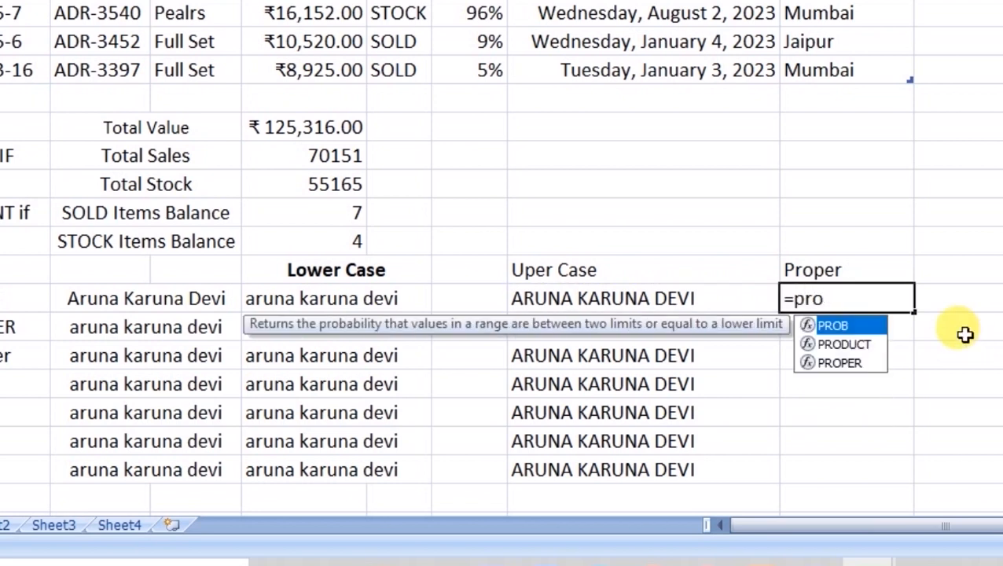
{"action": "key", "text": "Down"}
{"action": "key", "text": "Down"}
{"action": "key", "text": "Tab"}
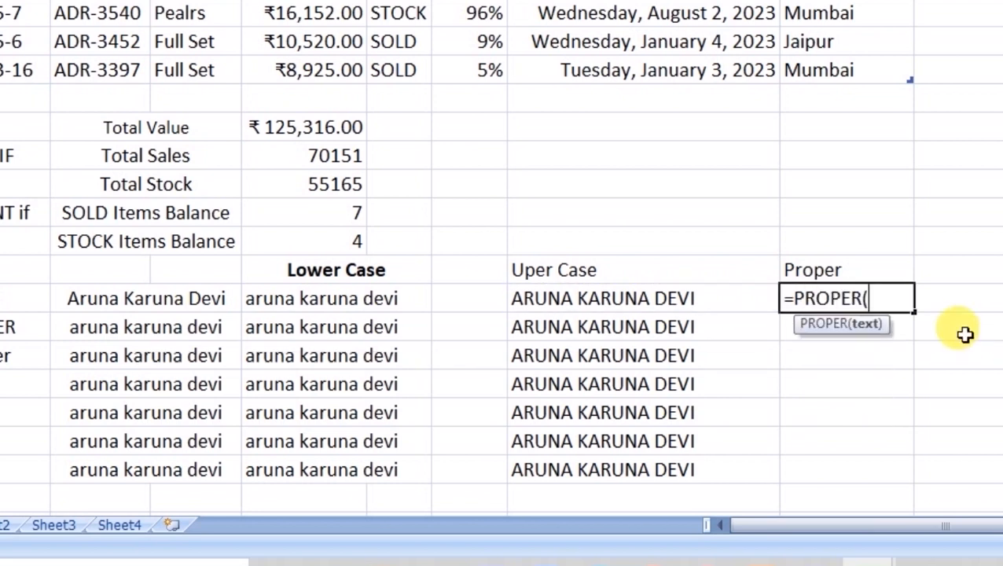
{"action": "left_click", "coordinate": [605, 299]}
{"action": "type", "text": ")"}
{"action": "key", "text": "Return"}
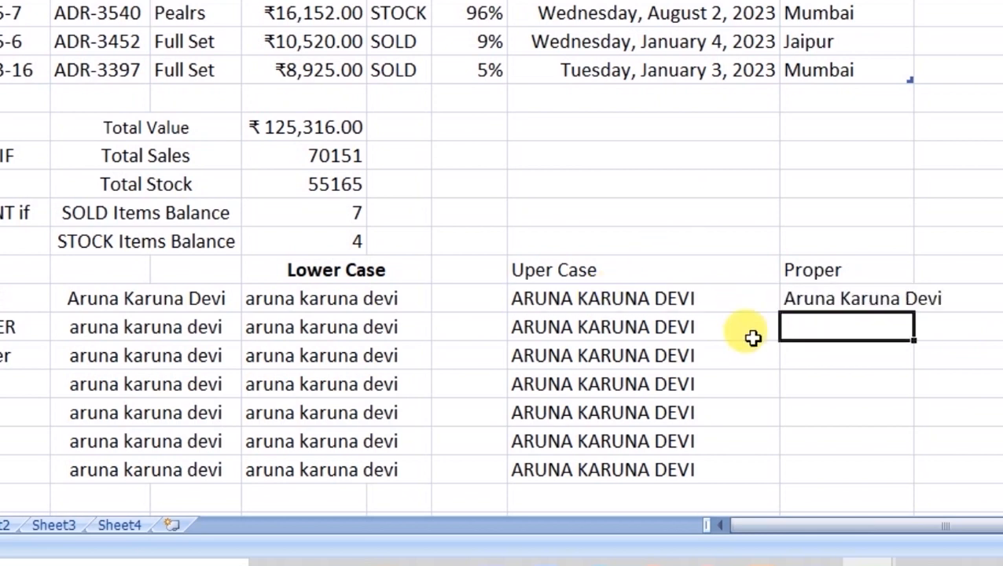
{"action": "left_click", "coordinate": [798, 299]}
{"action": "left_click_drag", "start_coordinate": [913, 313], "coordinate": [931, 465]}
{"action": "left_click", "coordinate": [999, 382]}
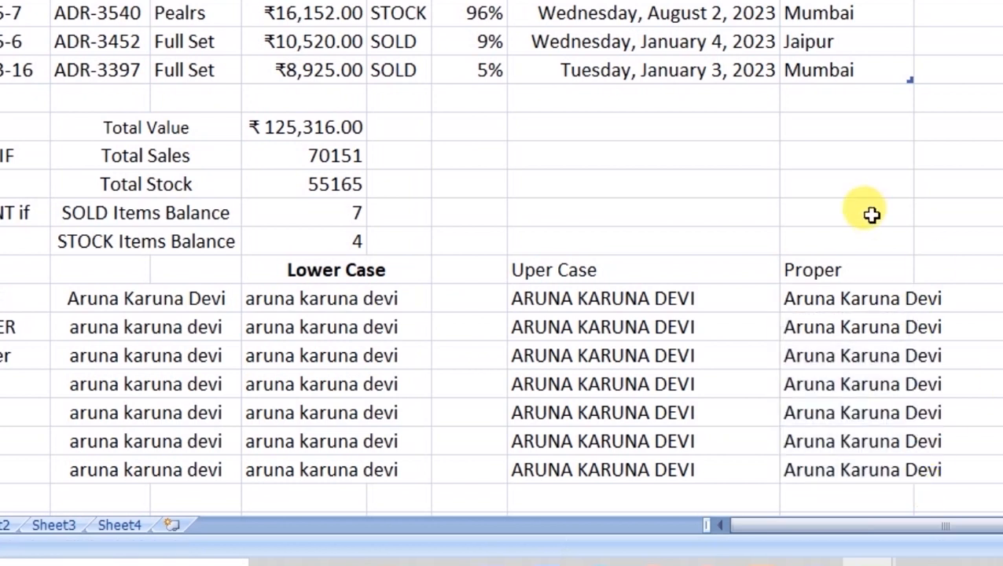
- Apply bold to the 'Uper Case' heading in H20 and the 'Proper' heading in I20
{"action": "left_click", "coordinate": [355, 270]}
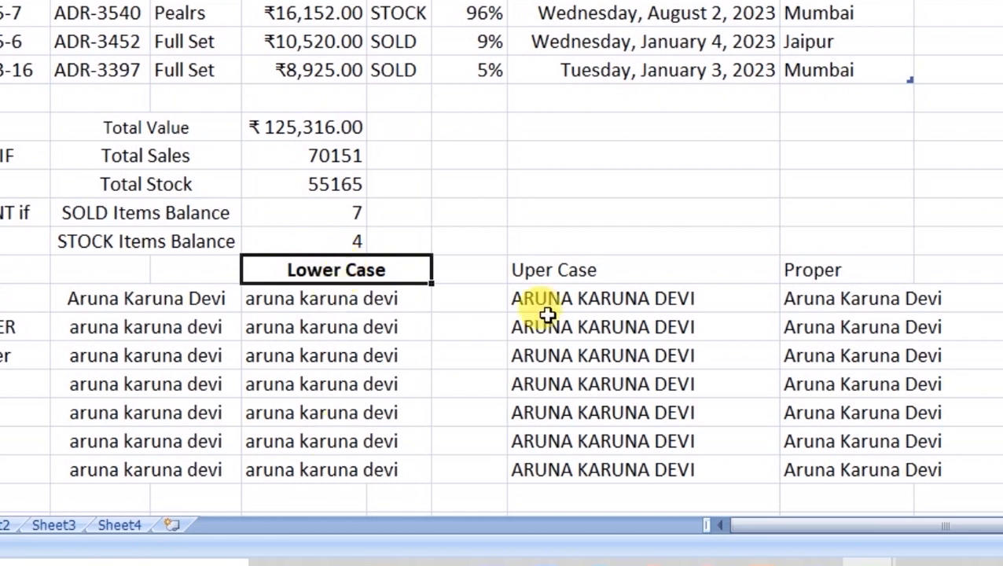
{"action": "left_click", "coordinate": [575, 265]}
{"action": "key", "text": "ctrl+b"}
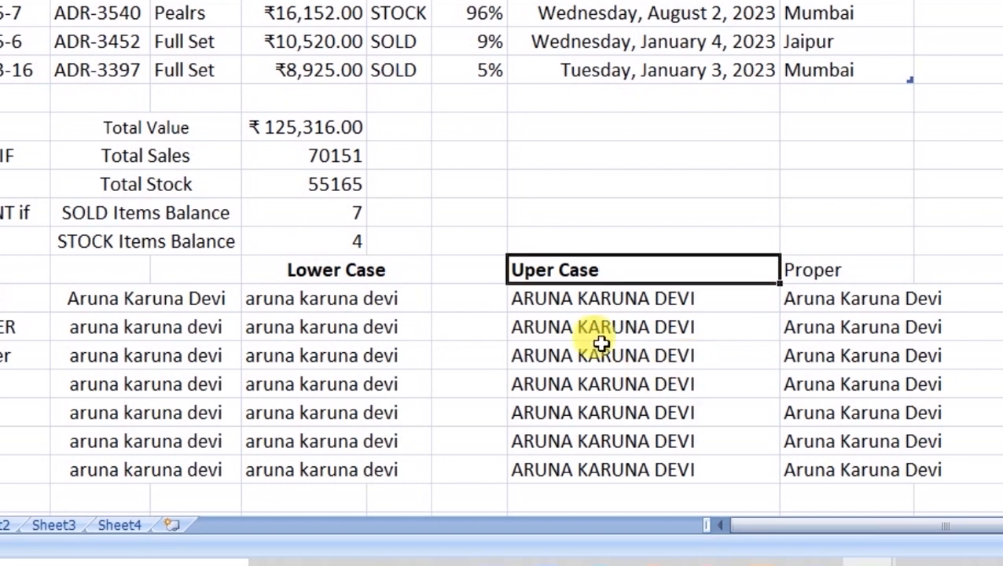
{"action": "left_click", "coordinate": [862, 274]}
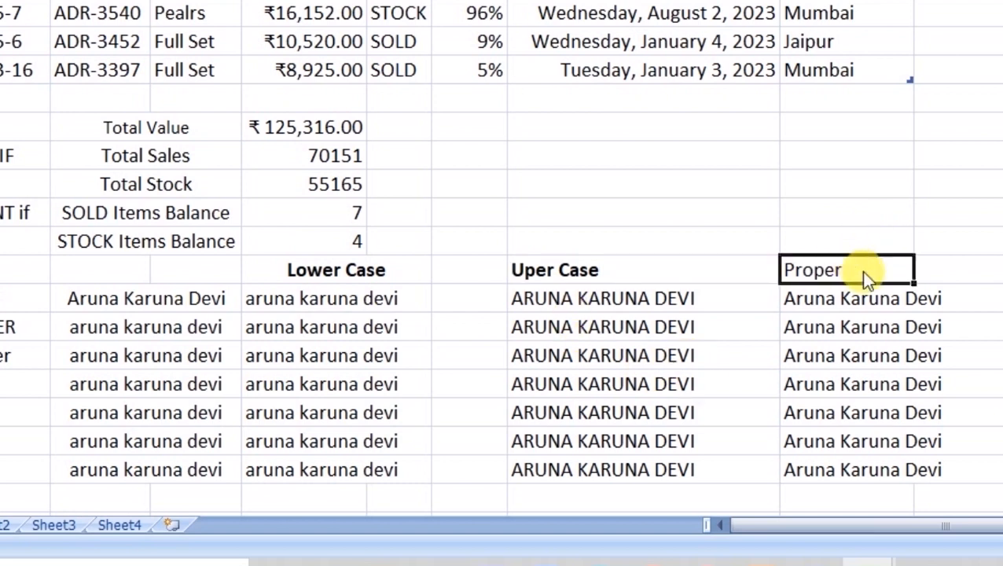
{"action": "key", "text": "ctrl+b"}
{"action": "left_click", "coordinate": [864, 354]}
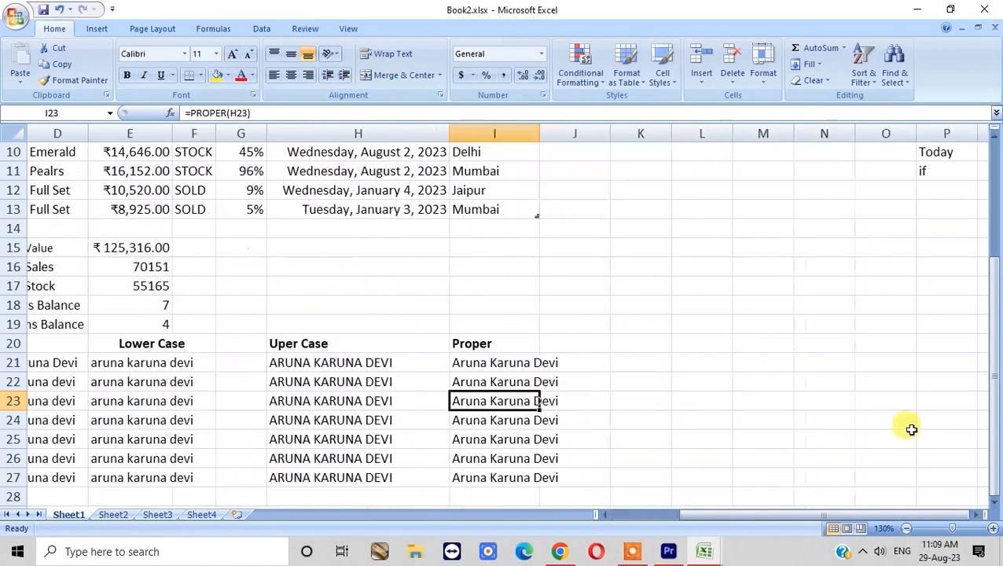
- Enter =IF(C19>=D19,'Yes','No') in E19 to compare 5 against 2, quoting No correctly
{"action": "scroll", "coordinate": [911, 429], "scroll_direction": "up", "scroll_amount": 3}
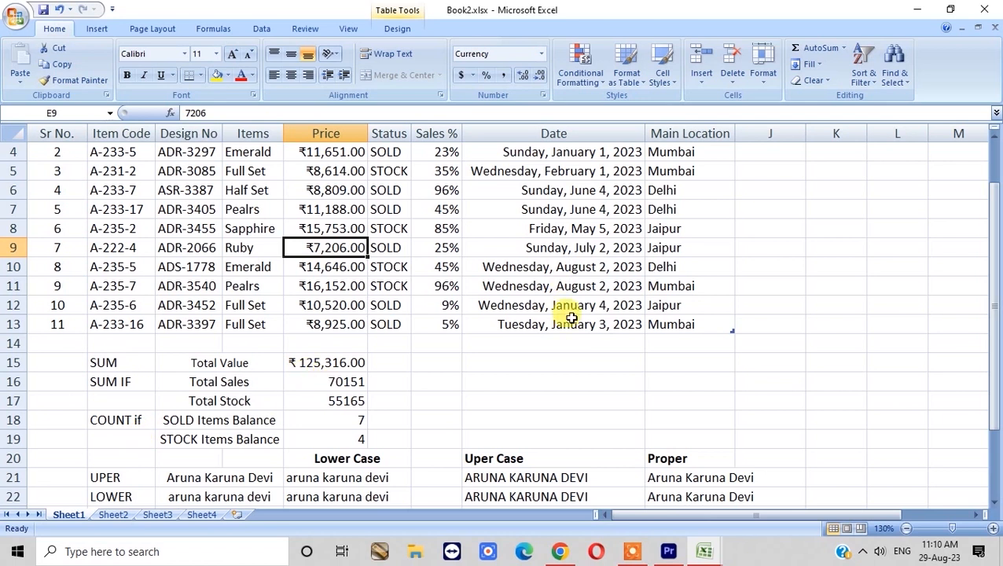
{"action": "scroll", "coordinate": [574, 315], "scroll_direction": "up", "scroll_amount": 1}
{"action": "scroll", "coordinate": [551, 324], "scroll_direction": "down", "scroll_amount": 5}
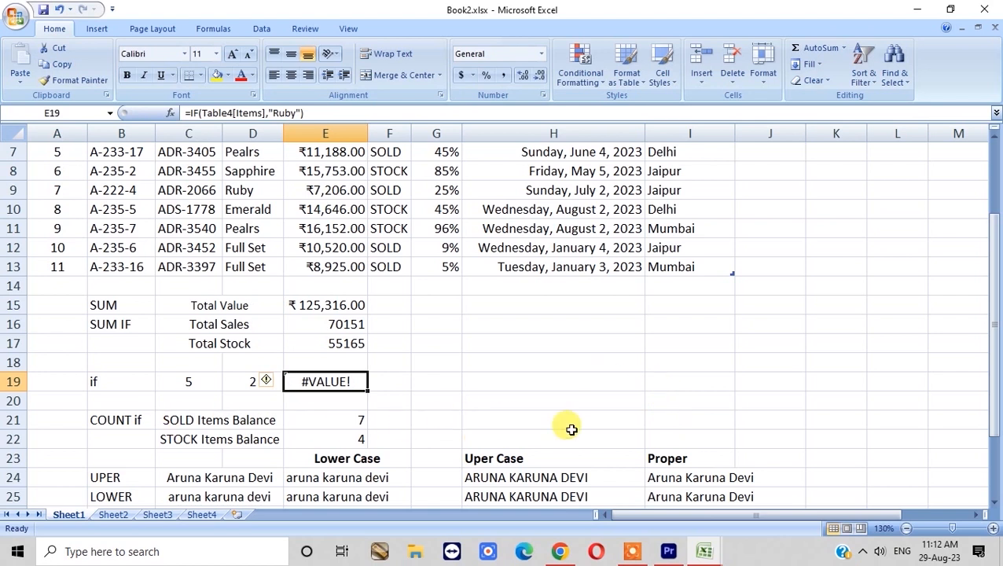
{"action": "type", "text": "="}
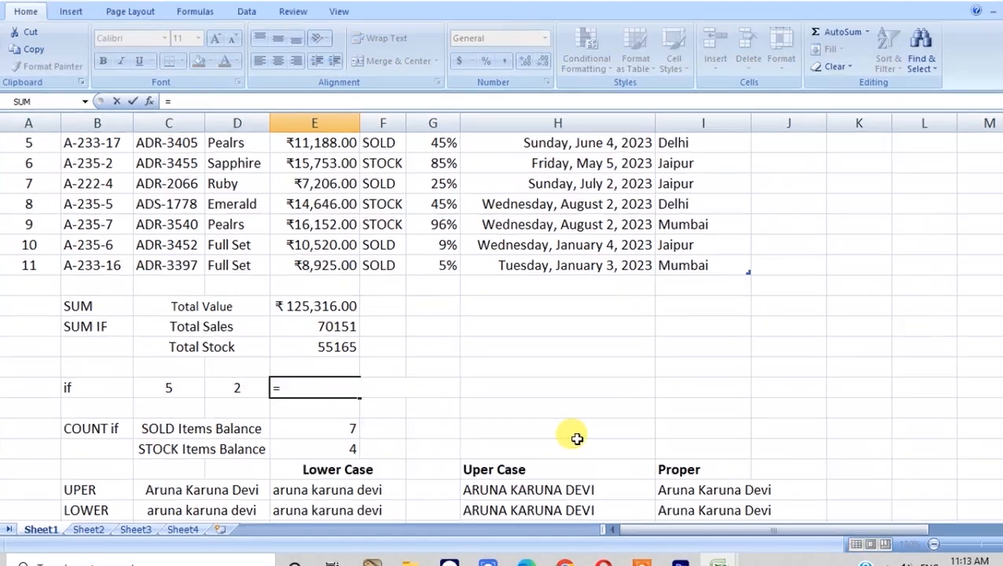
{"action": "type", "text": "i"}
{"action": "type", "text": "f"}
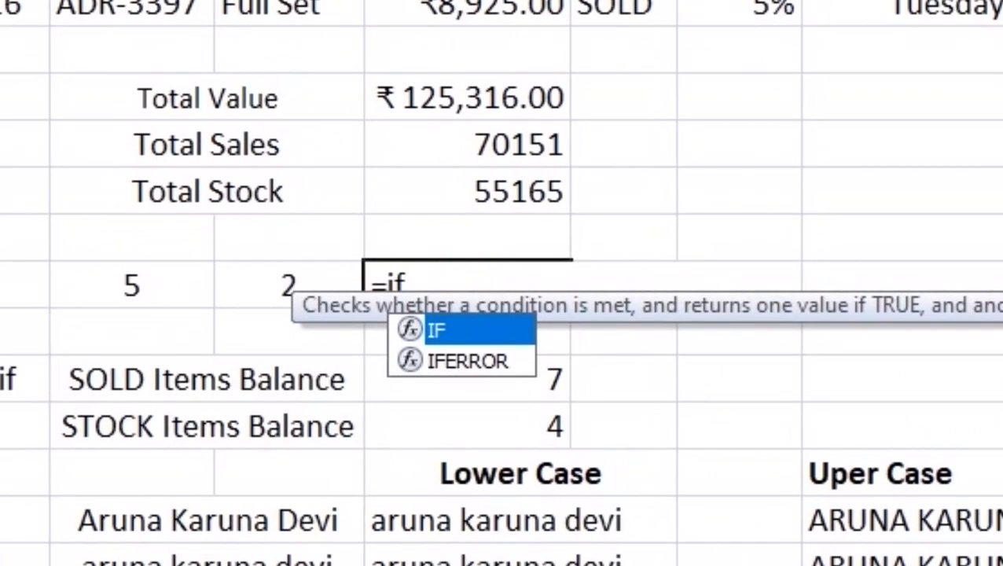
{"action": "type", "text": "("}
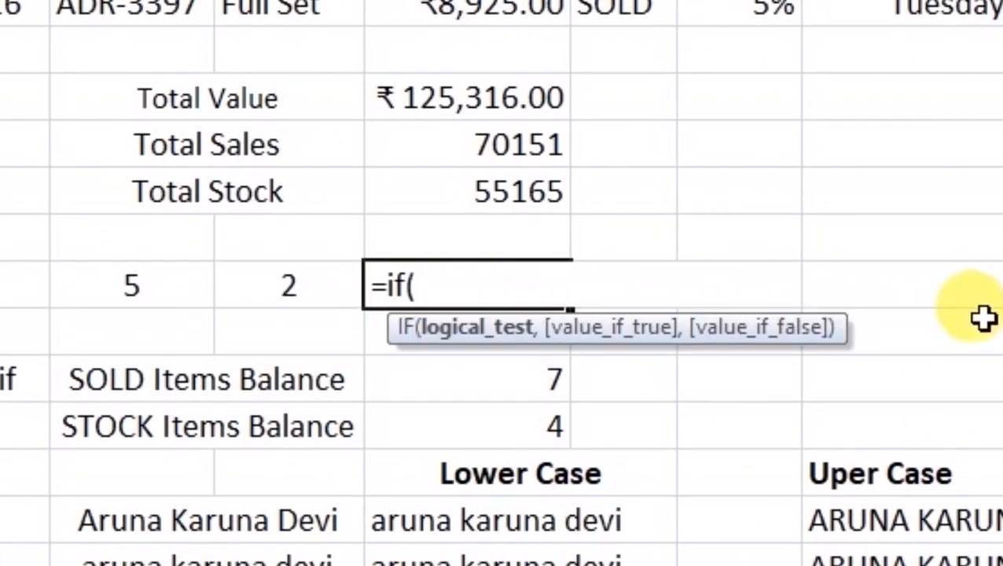
{"action": "left_click", "coordinate": [152, 283]}
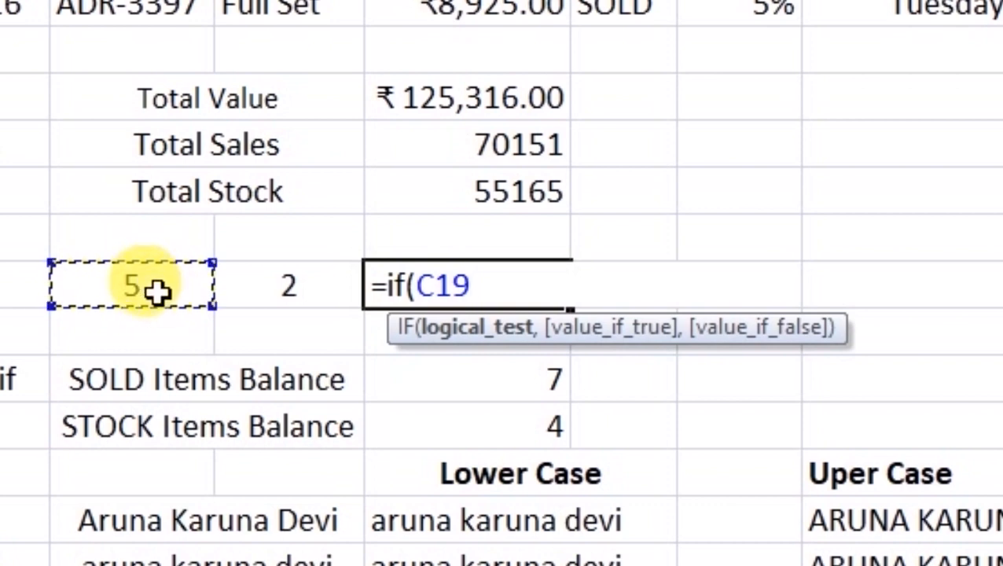
{"action": "type", "text": ">"}
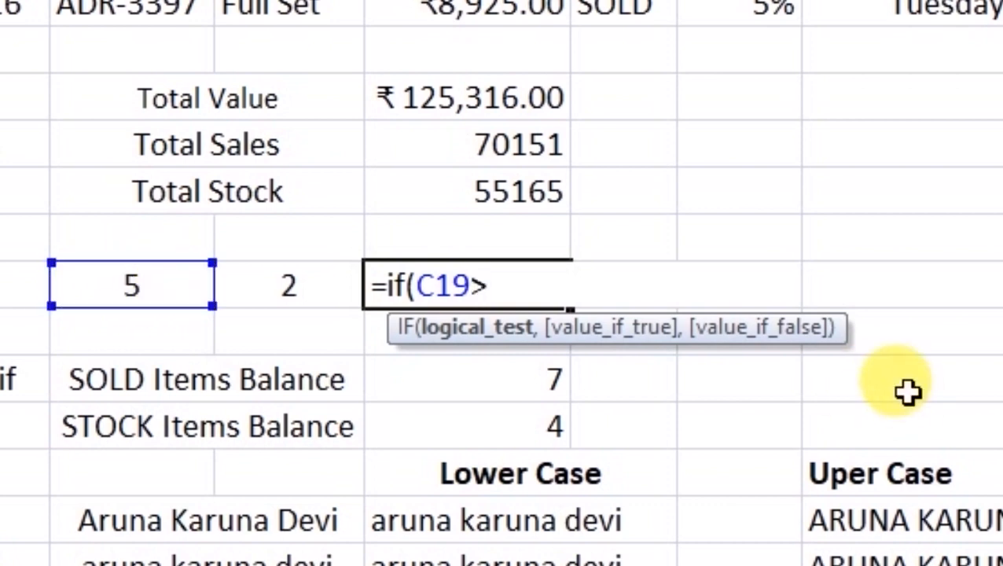
{"action": "type", "text": "="}
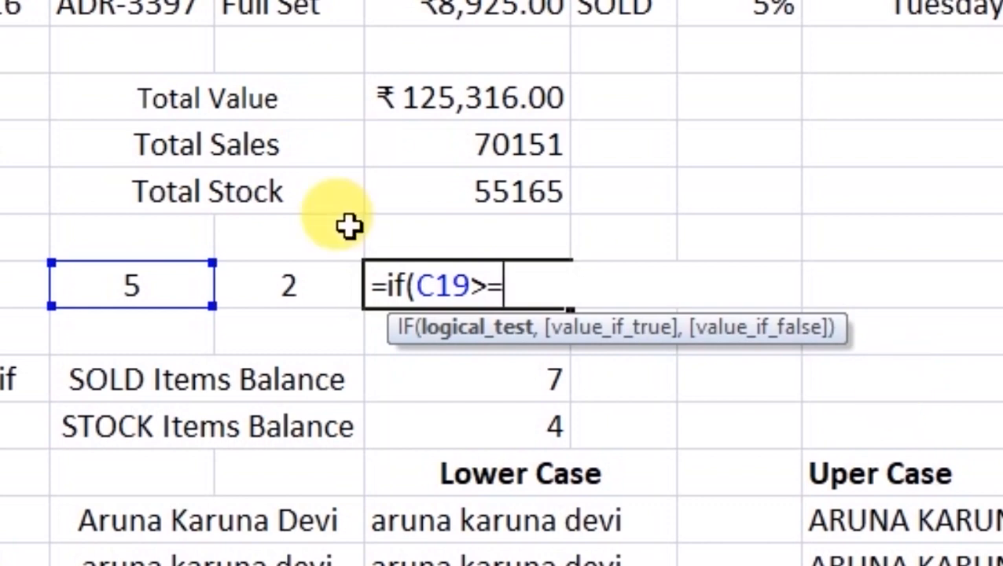
{"action": "left_click", "coordinate": [323, 283]}
{"action": "type", "text": ","}
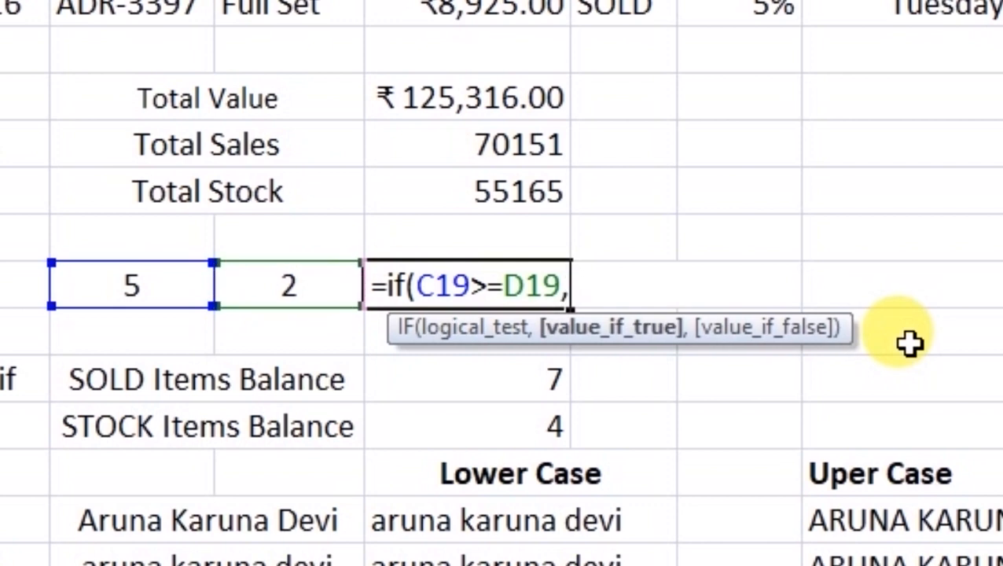
{"action": "type", "text": "\"Yes\",No"}
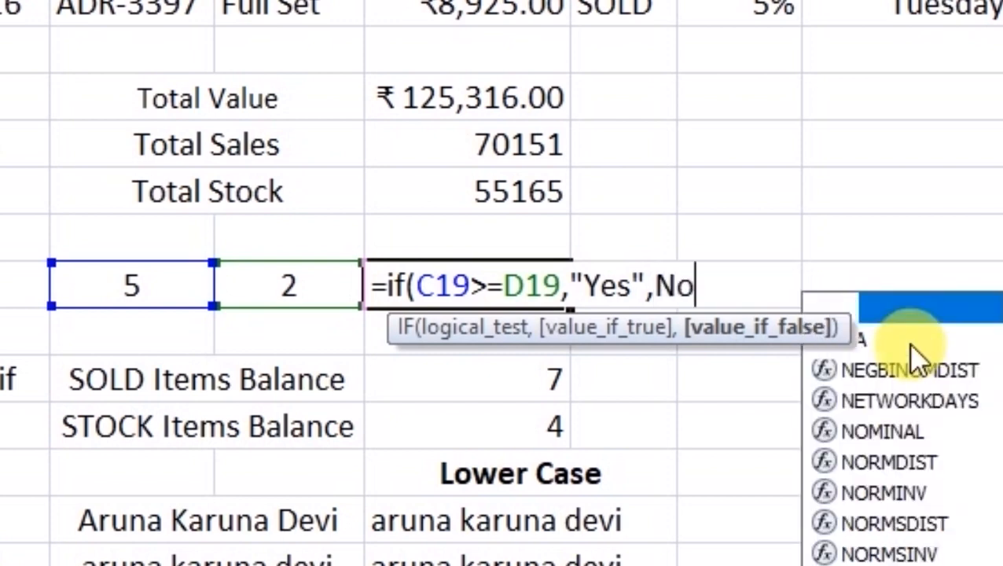
{"action": "key", "text": "BackSpace"}
{"action": "key", "text": "BackSpace"}
{"action": "type", "text": "\"No\""}
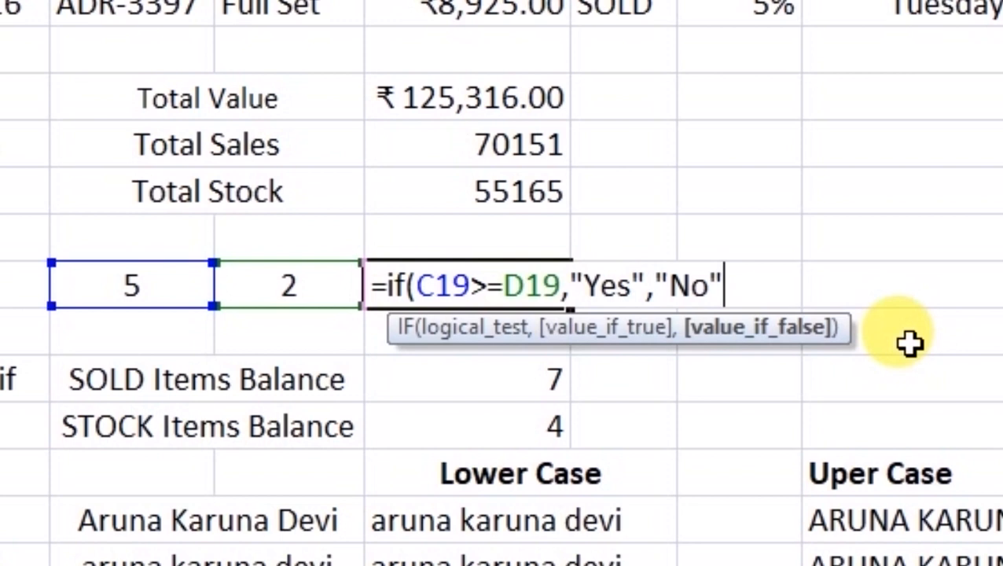
{"action": "type", "text": ")"}
{"action": "key", "text": "Return"}
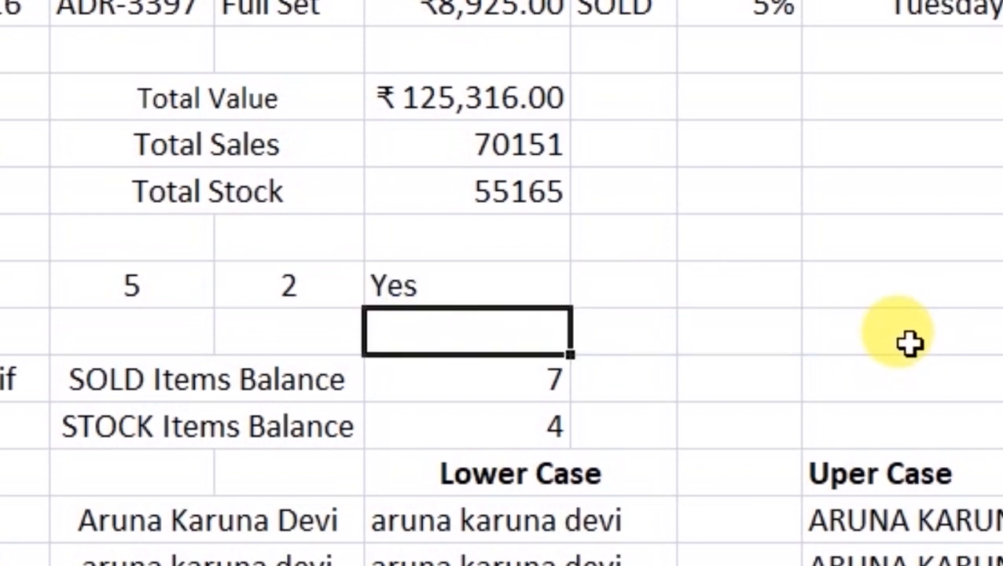
{"action": "key", "text": "Up"}
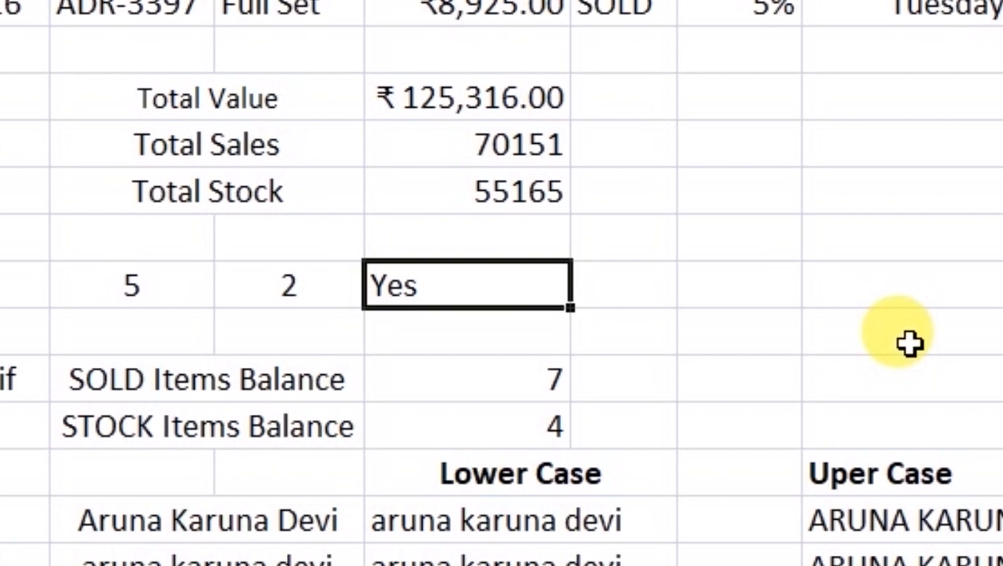
{"action": "key", "text": "Left"}
{"action": "key", "text": "Left"}
{"action": "key", "text": "Left"}
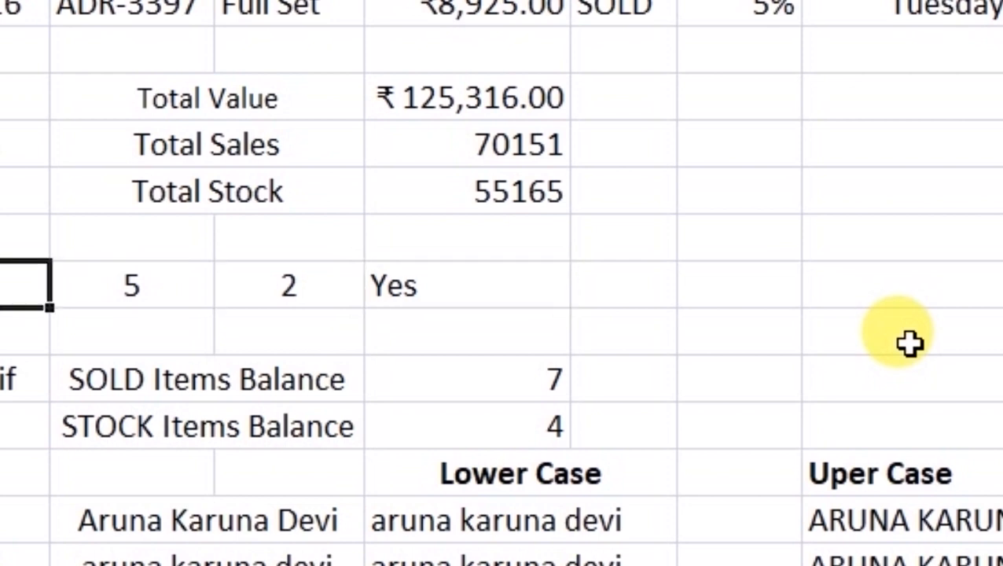
{"action": "key", "text": "Right"}
{"action": "key", "text": "Right"}
{"action": "key", "text": "Right"}
{"action": "key", "text": "F2"}
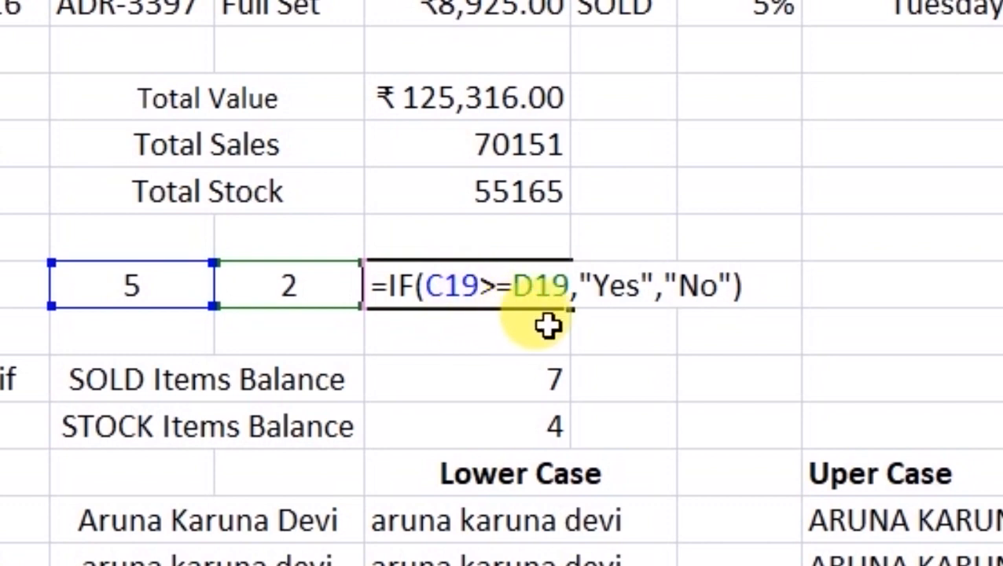
{"action": "double_click", "coordinate": [618, 284]}
{"action": "double_click", "coordinate": [697, 285]}
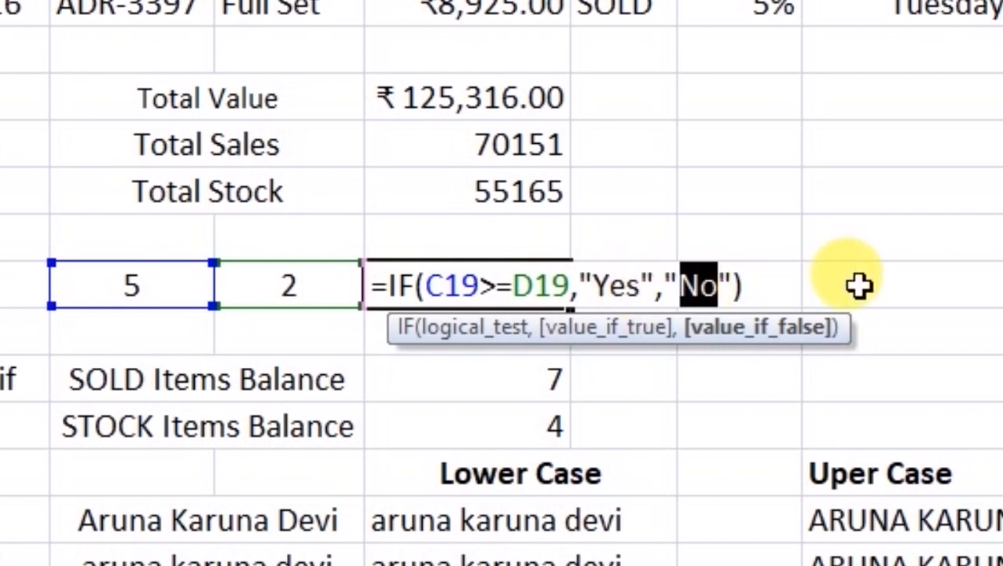
{"action": "key", "text": "ctrl+Return"}
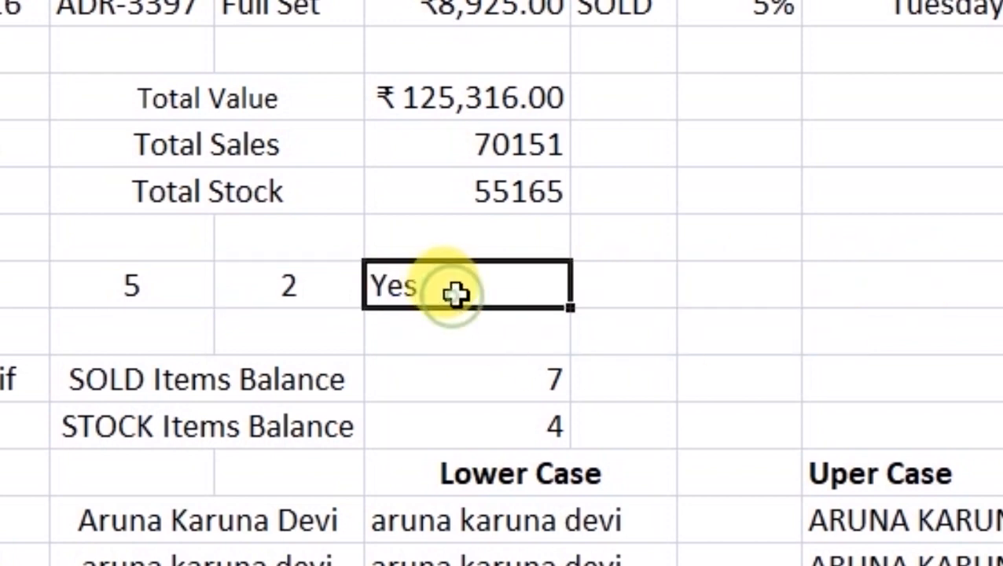
- Change C19 to 1 and inspect the IF formula, which now returns No
{"action": "left_click", "coordinate": [143, 289]}
{"action": "key", "text": "Right"}
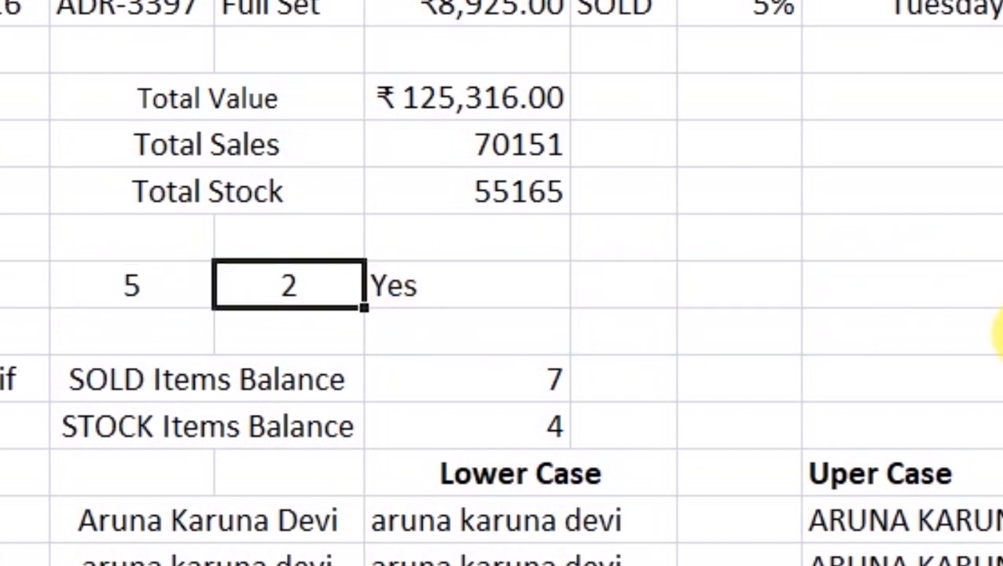
{"action": "key", "text": "Left"}
{"action": "type", "text": "1"}
{"action": "key", "text": "Return"}
{"action": "key", "text": "Up"}
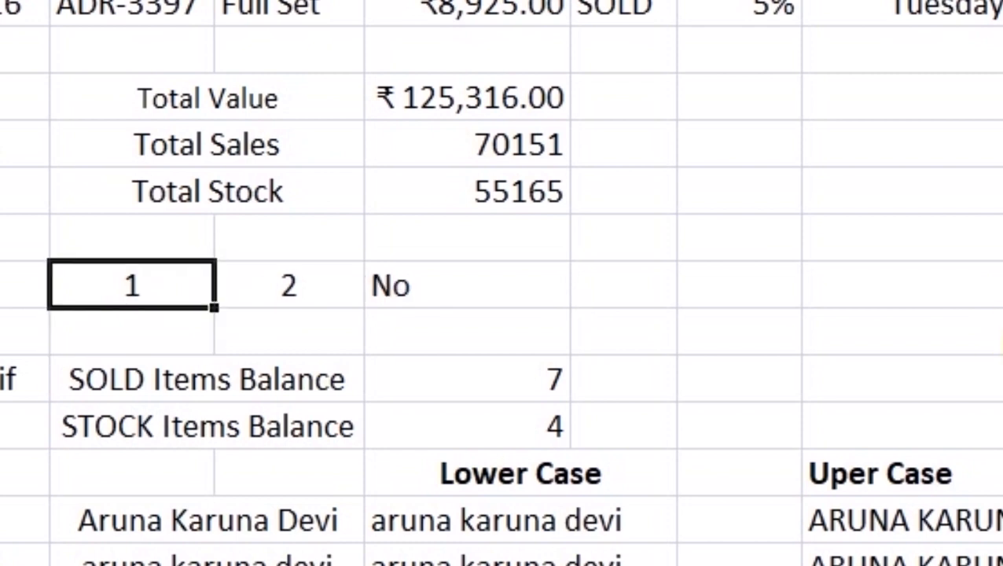
{"action": "key", "text": "Right"}
{"action": "key", "text": "Right"}
{"action": "key", "text": "F2"}
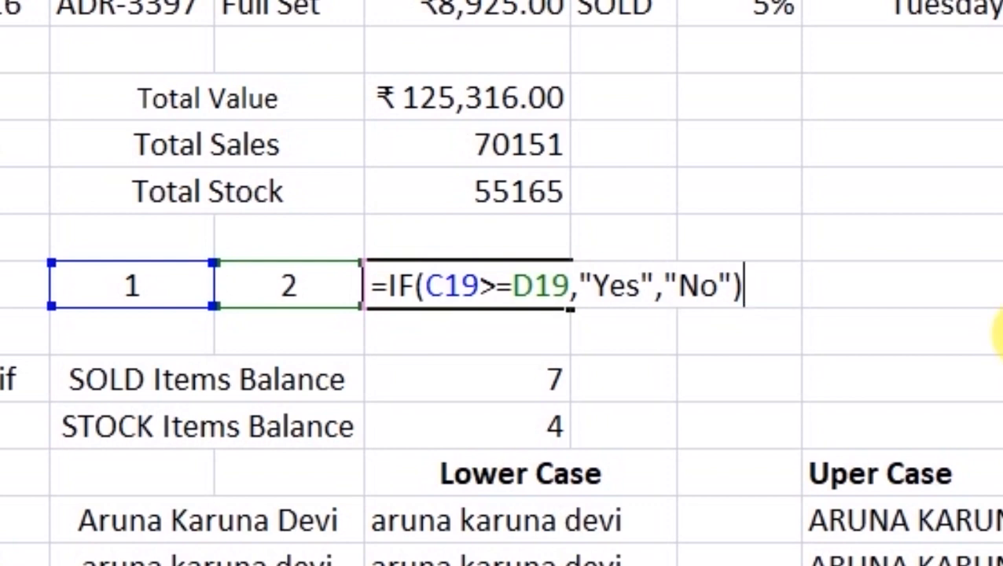
{"action": "key", "text": "Return"}
{"action": "key", "text": "Up"}
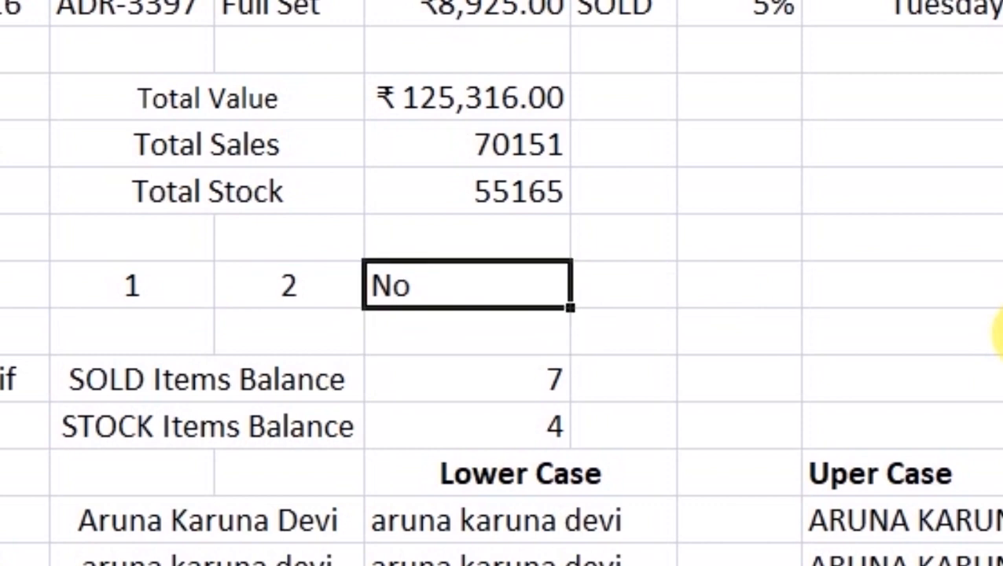
- Change C19 to 10 and D19 to 9 so the result becomes Yes
{"action": "key", "text": "Left"}
{"action": "key", "text": "Left"}
{"action": "key", "text": "Left"}
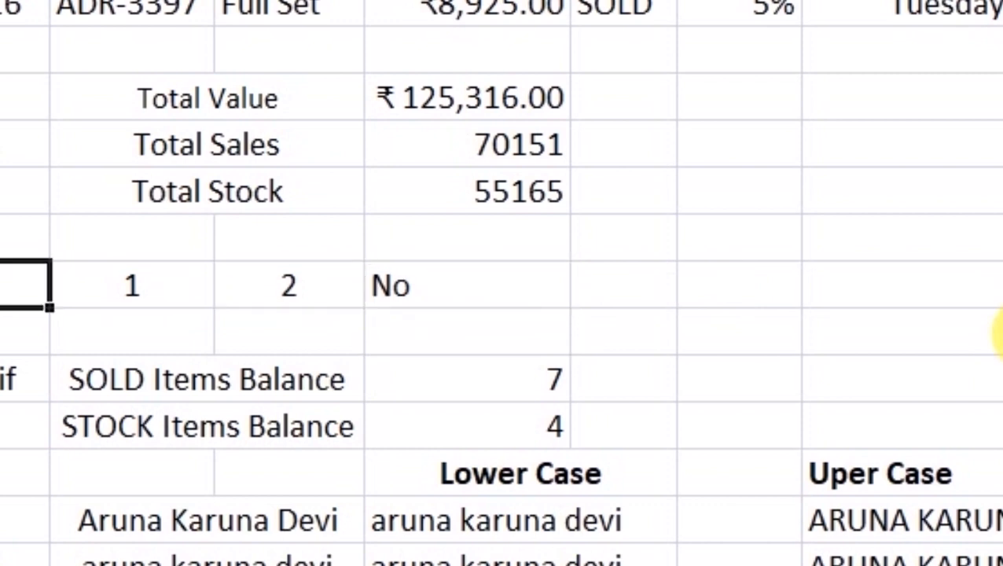
{"action": "key", "text": "Right"}
{"action": "key", "text": "Right"}
{"action": "key", "text": "Right"}
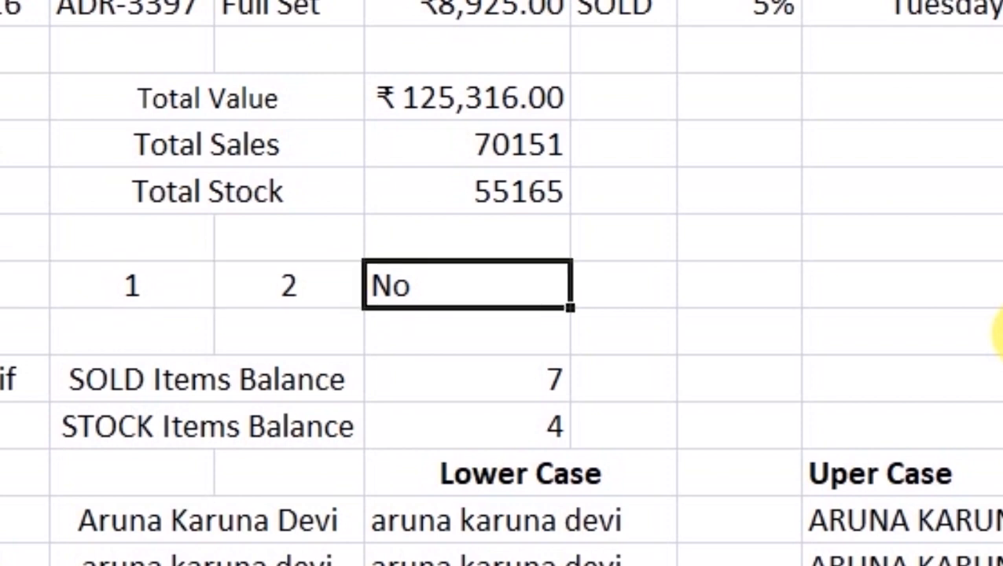
{"action": "key", "text": "Left"}
{"action": "key", "text": "Left"}
{"action": "key", "text": "F2"}
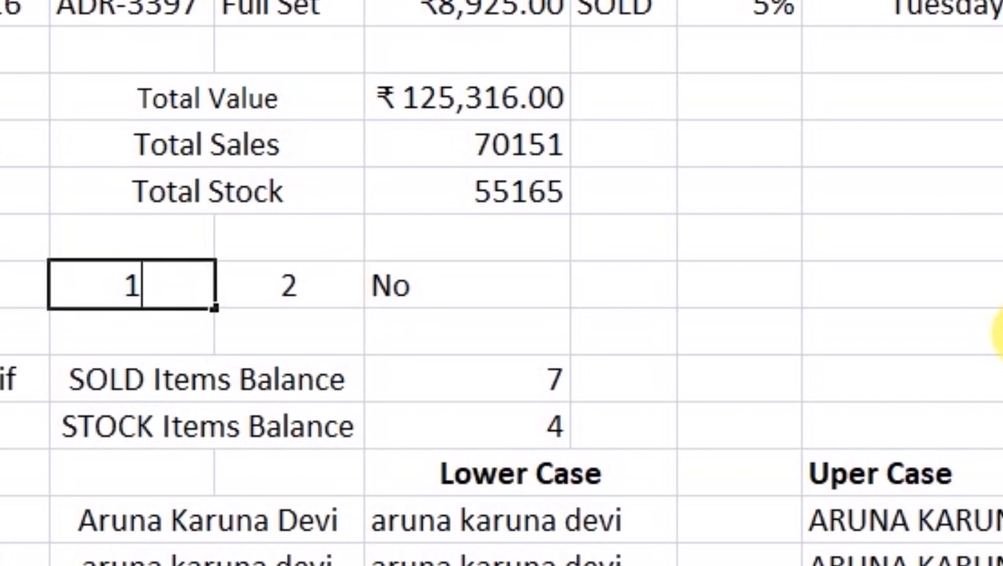
{"action": "type", "text": "0"}
{"action": "key", "text": "Return"}
{"action": "key", "text": "Up"}
{"action": "key", "text": "Right"}
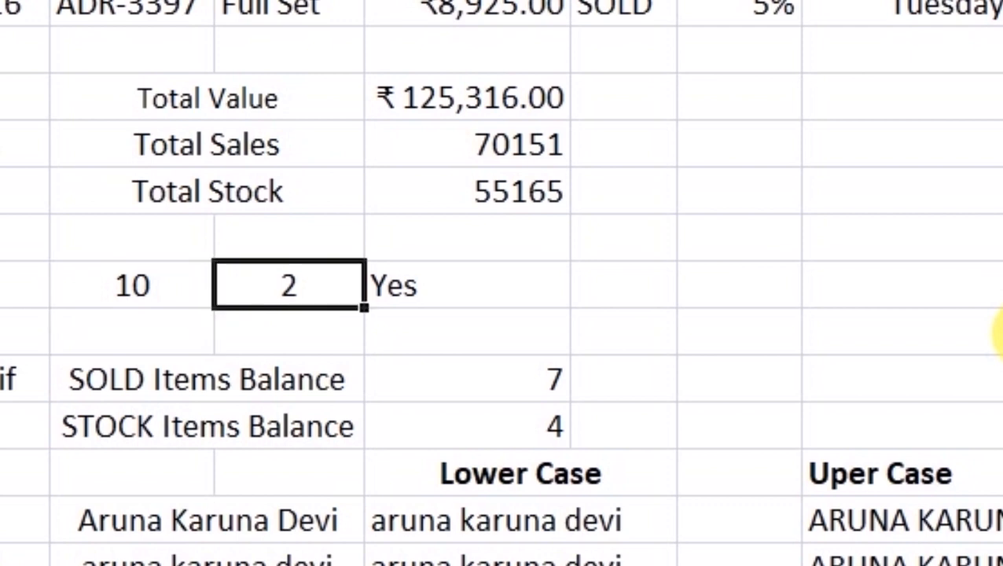
{"action": "type", "text": "9"}
{"action": "key", "text": "Return"}
{"action": "key", "text": "Up"}
{"action": "key", "text": "Right"}
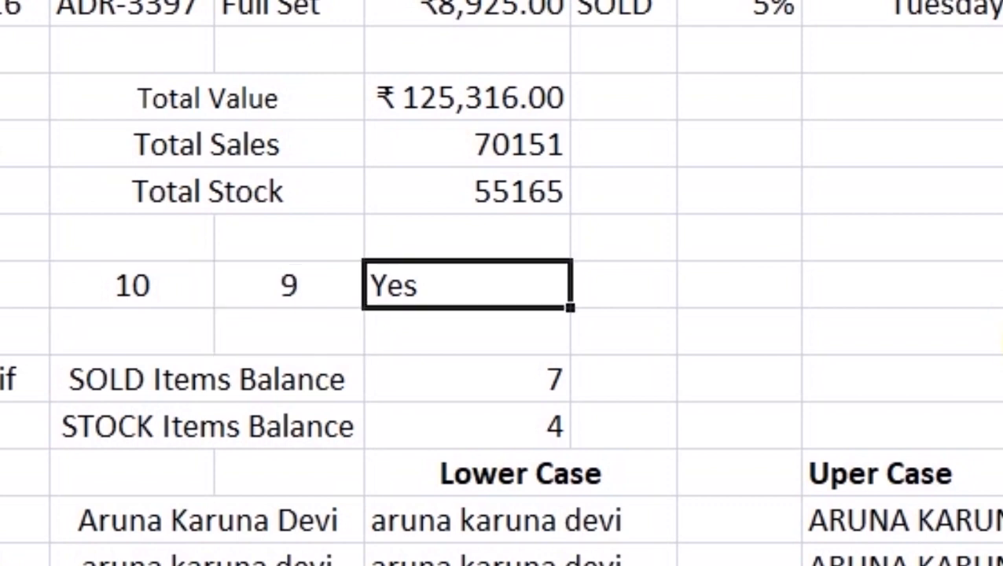
- Set C19 back to 1 and review the IF formula's Yes/No arguments
{"action": "key", "text": "Left"}
{"action": "key", "text": "Left"}
{"action": "type", "text": "1"}
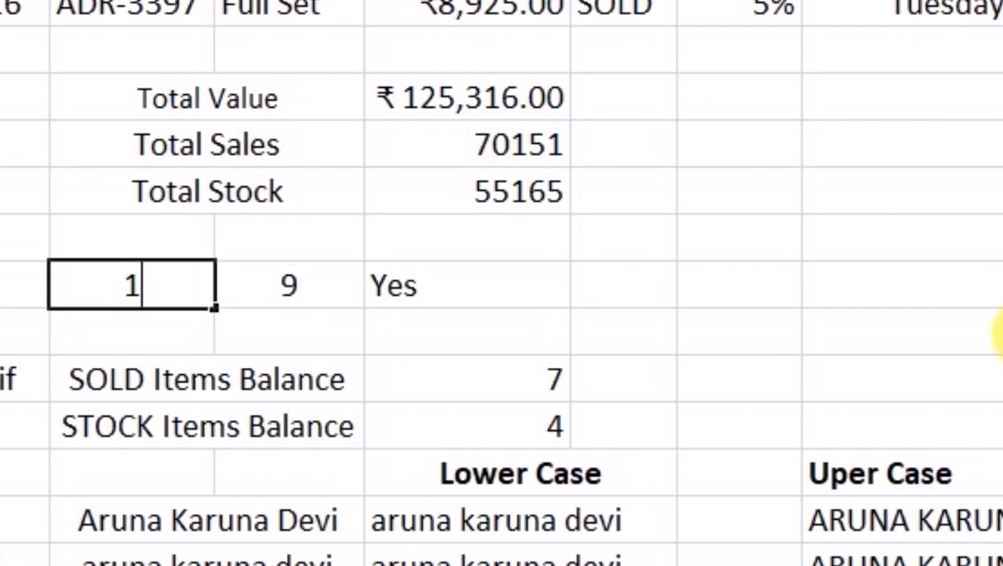
{"action": "key", "text": "Return"}
{"action": "key", "text": "Up"}
{"action": "key", "text": "Right"}
{"action": "key", "text": "Right"}
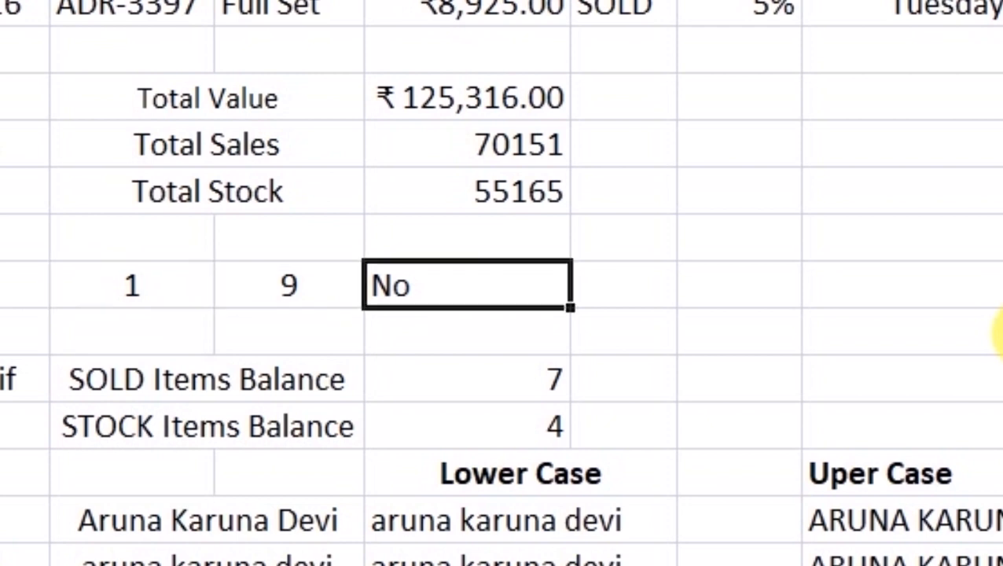
{"action": "key", "text": "F2"}
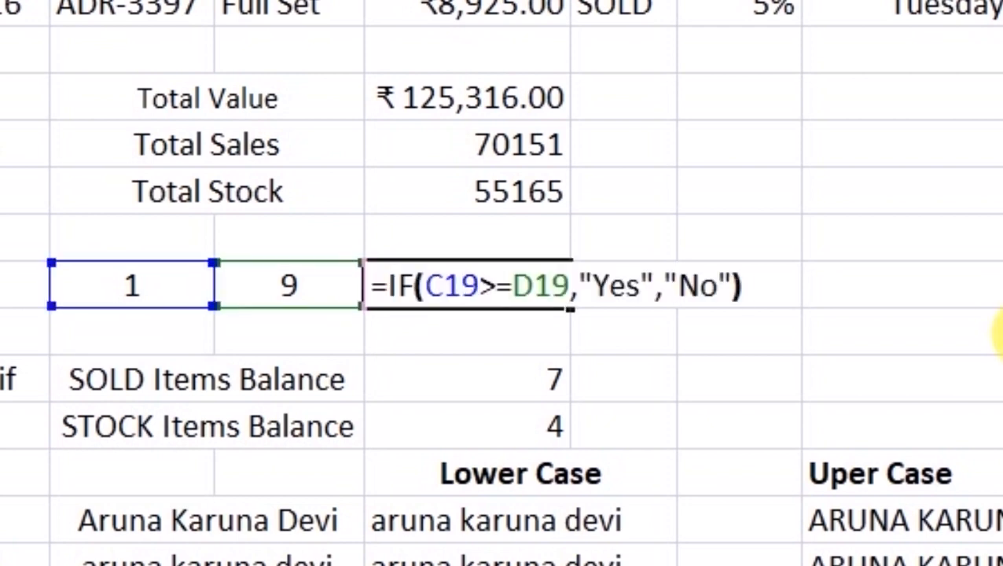
{"action": "key", "text": "Left"}
{"action": "key", "text": "Left"}
{"action": "key", "text": "Right"}
{"action": "key", "text": "Right"}
{"action": "key", "text": "Left"}
{"action": "key", "text": "Left"}
{"action": "key", "text": "Left"}
{"action": "key", "text": "Left"}
{"action": "key", "text": "Left"}
{"action": "key", "text": "Left"}
{"action": "key", "text": "Left"}
{"action": "key", "text": "Right"}
{"action": "key", "text": "Right"}
{"action": "key", "text": "Right"}
{"action": "key", "text": "Return"}
{"action": "key", "text": "Up"}
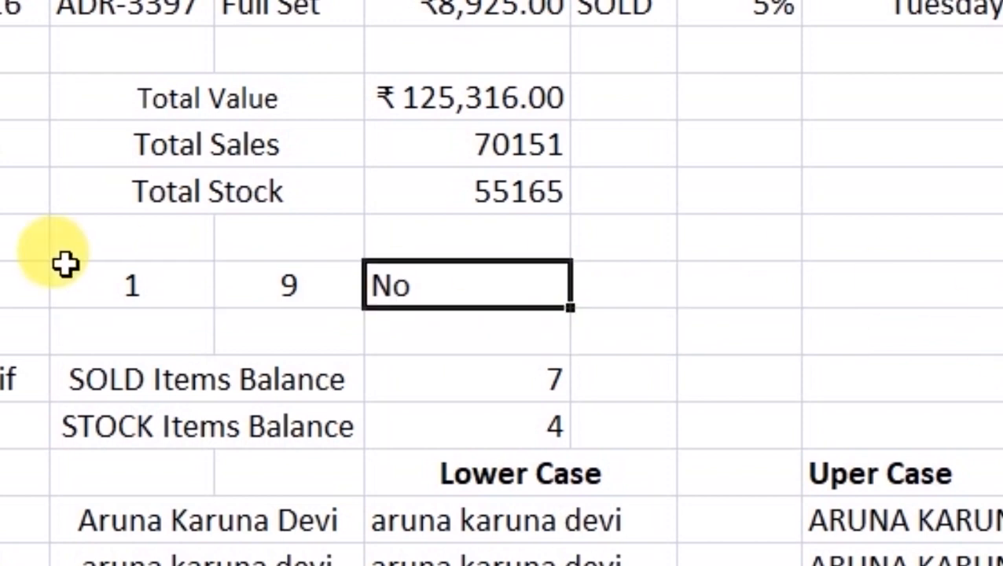
- Change C19 to 15 so the comparison against 9 returns Yes
{"action": "left_click", "coordinate": [108, 290]}
{"action": "left_click", "coordinate": [493, 291]}
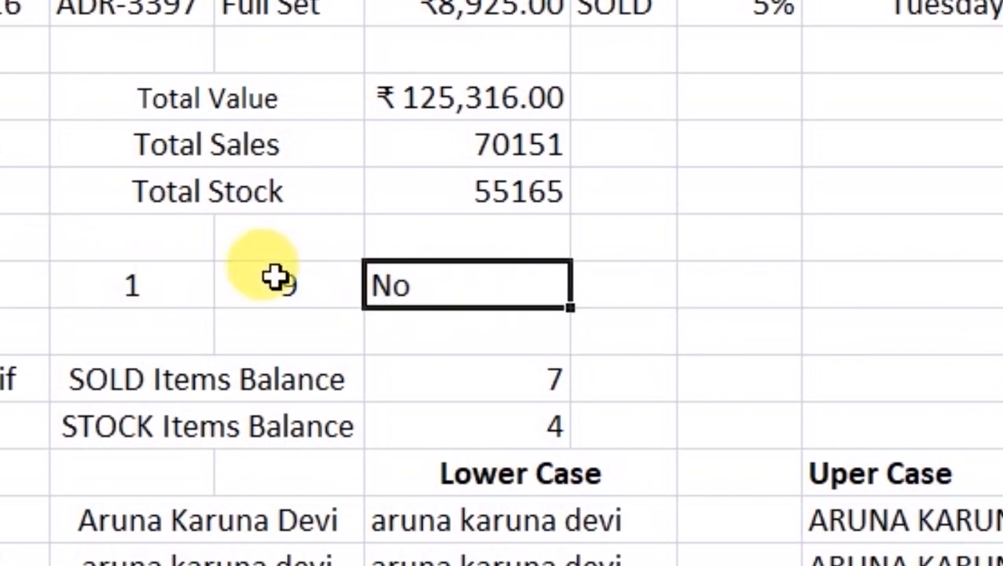
{"action": "left_click", "coordinate": [154, 293]}
{"action": "type", "text": "15"}
{"action": "key", "text": "Return"}
{"action": "left_click", "coordinate": [444, 291]}
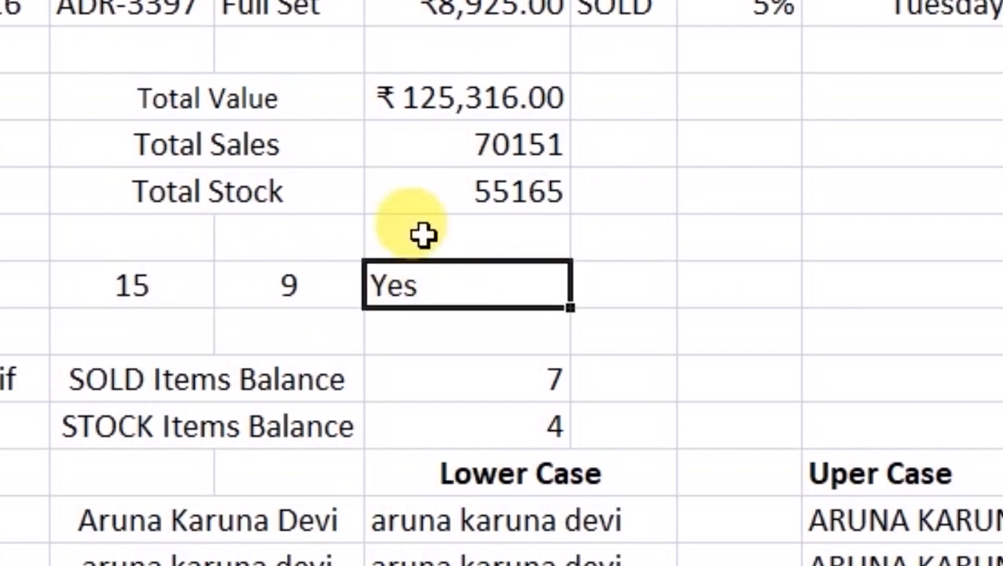
{"action": "left_click_drag", "start_coordinate": [3, 96], "coordinate": [3, 427]}
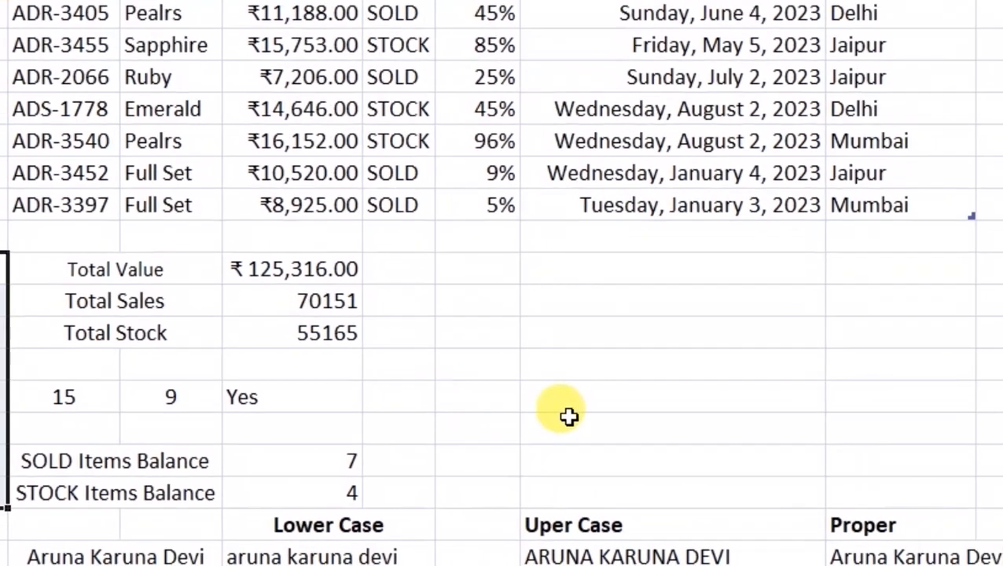
{"action": "left_click", "coordinate": [569, 417]}
{"action": "left_click", "coordinate": [86, 332]}
{"action": "left_click", "coordinate": [132, 346]}
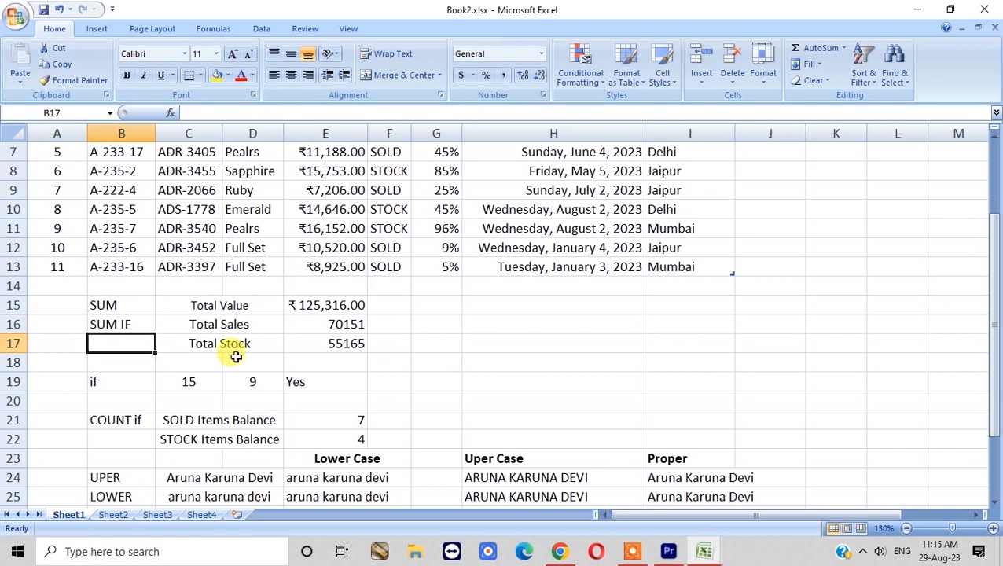
{"action": "left_click", "coordinate": [91, 381]}
{"action": "left_click_drag", "start_coordinate": [104, 306], "coordinate": [112, 463]}
{"action": "left_click_drag", "start_coordinate": [122, 305], "coordinate": [117, 456]}
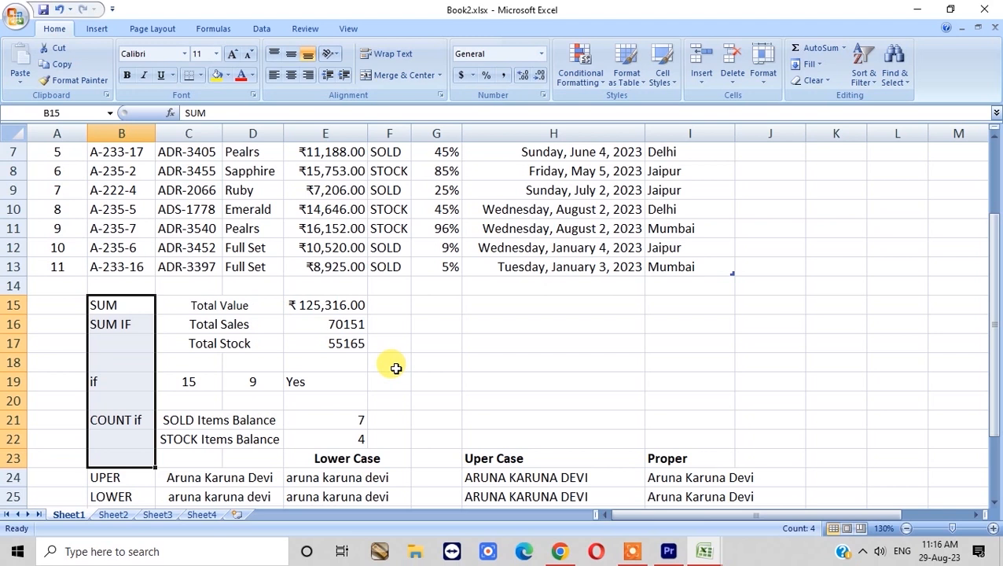
{"action": "left_click", "coordinate": [118, 420]}
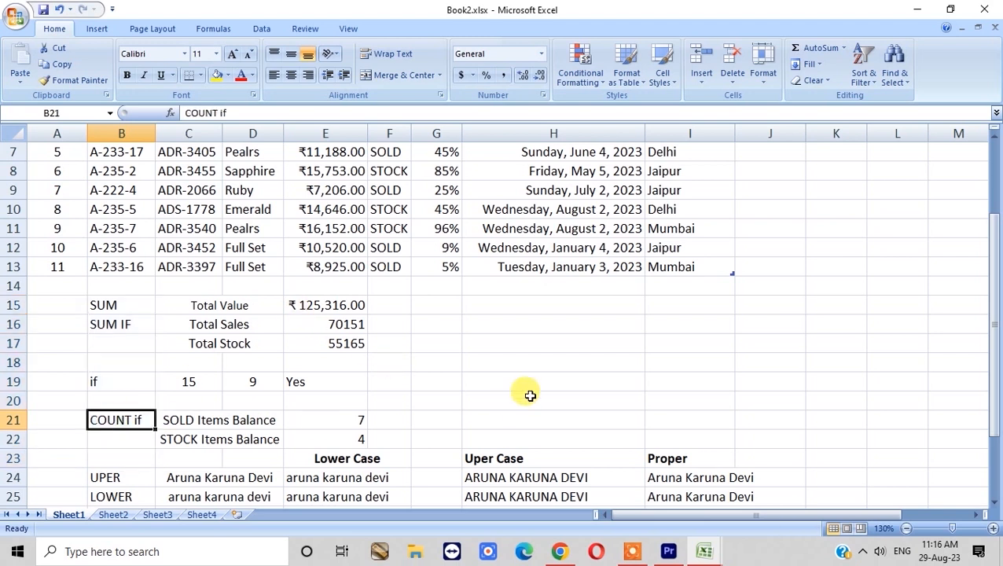